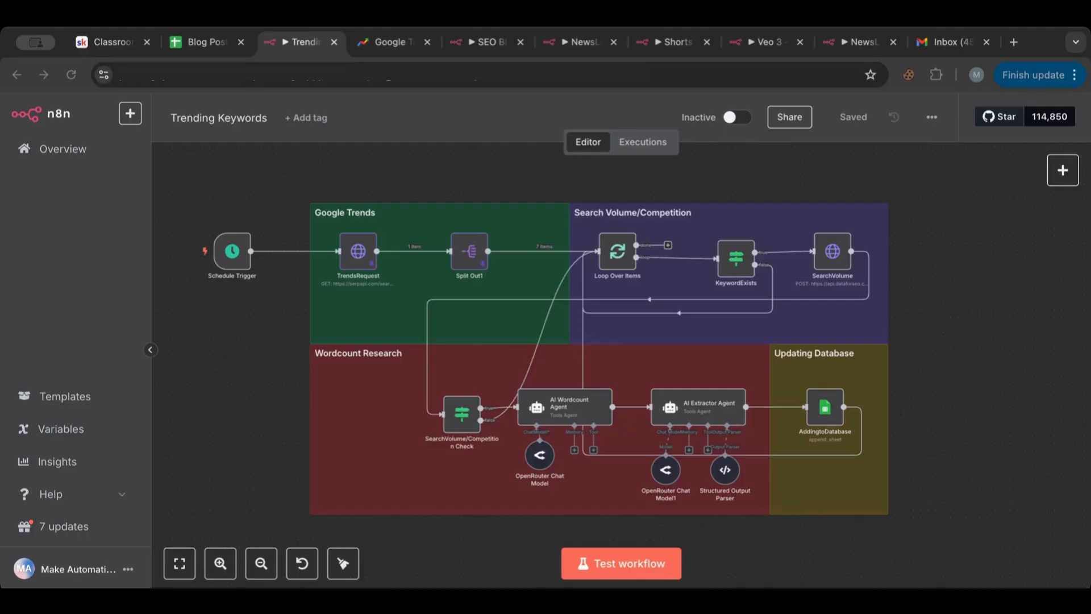
# Step: View the SEO Blog Post Generator workflow, and browse the course list in the AI Automation Kit classroom
pyautogui.click(465, 44)
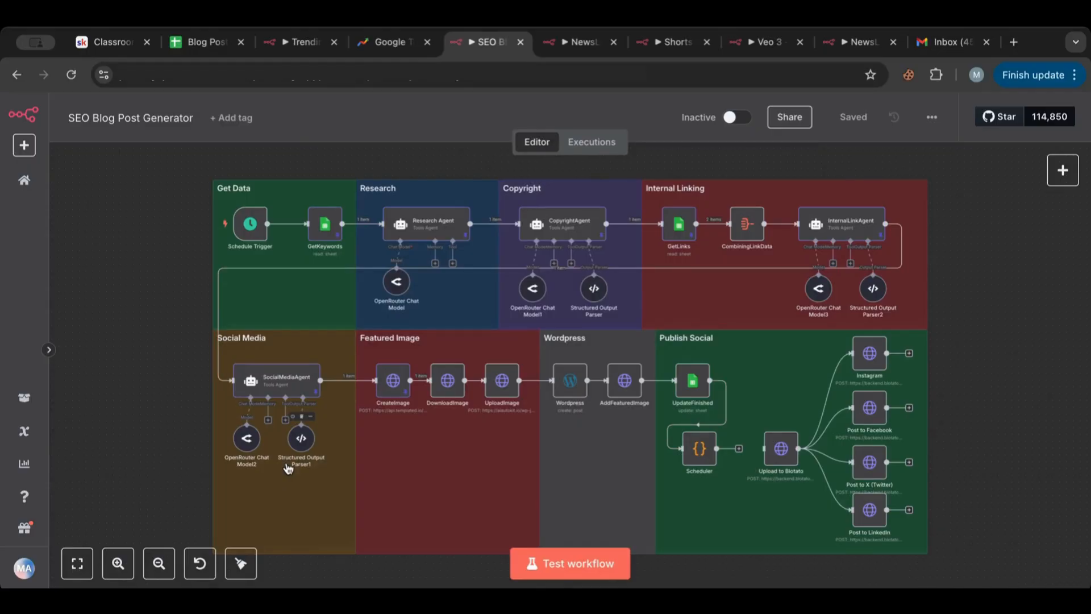
pyautogui.click(105, 42)
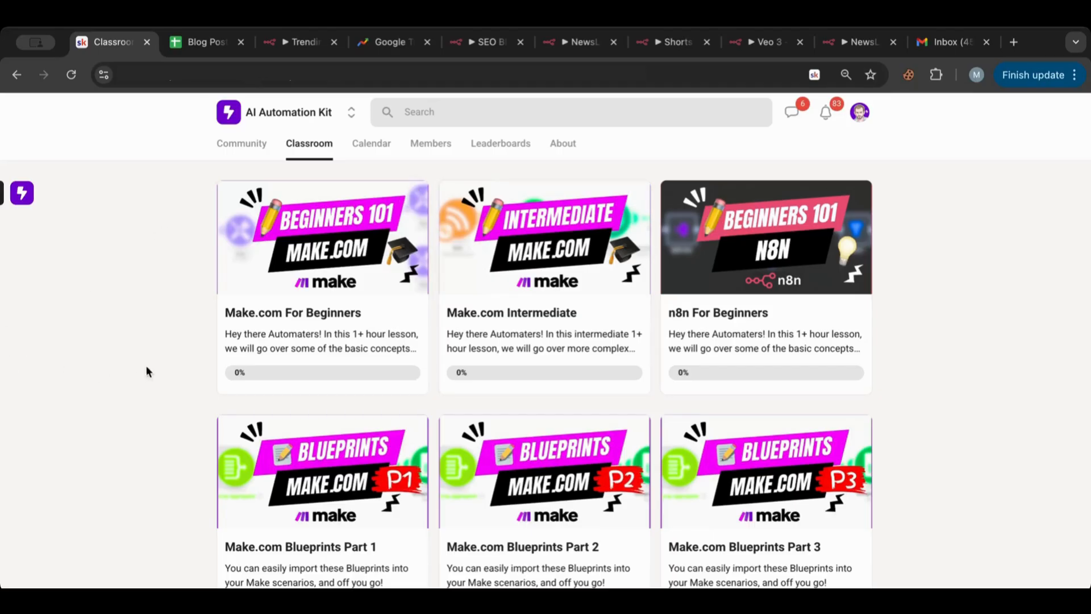
pyautogui.scroll(-1, 159, 368)
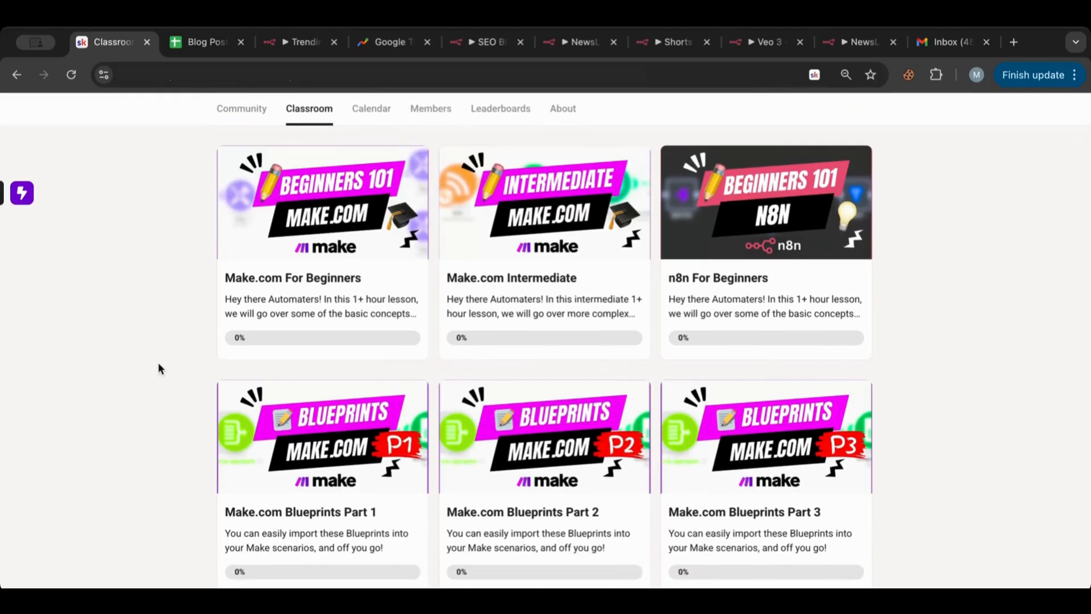
pyautogui.scroll(-2, 159, 364)
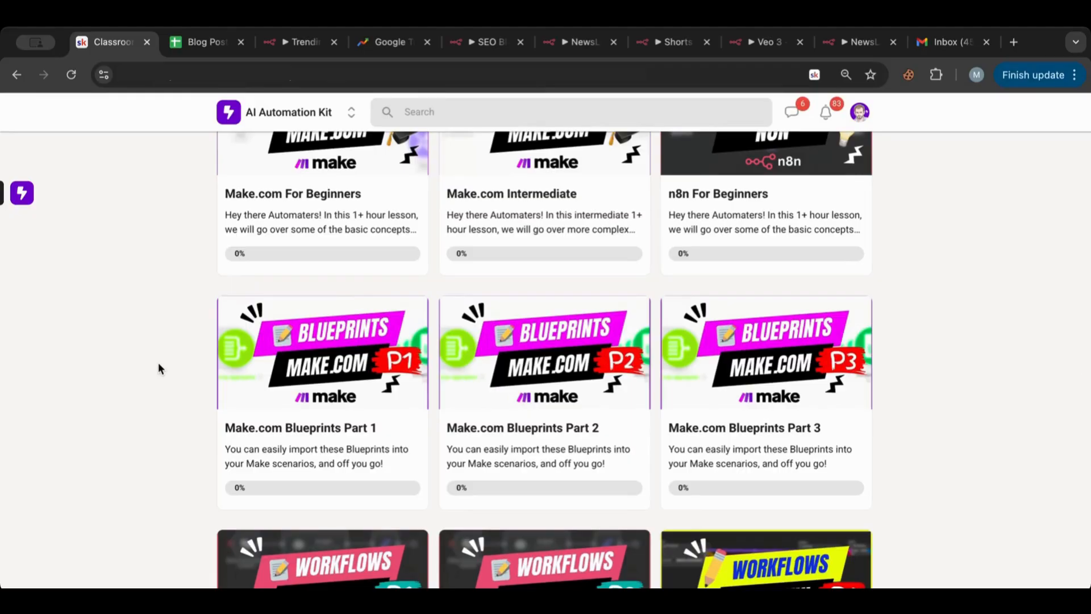
pyautogui.scroll(-1, 158, 381)
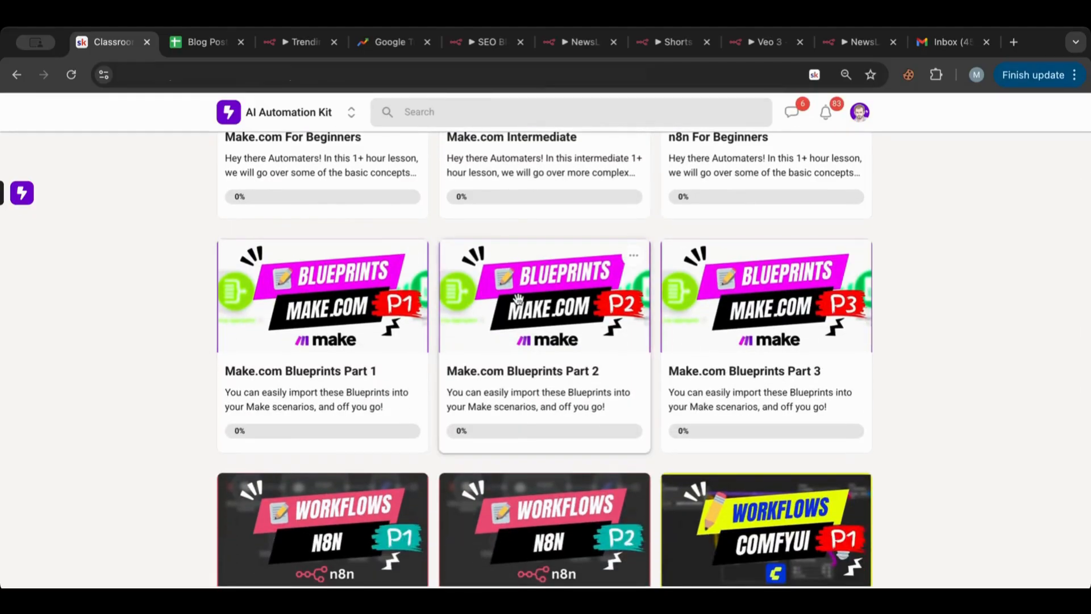
pyautogui.scroll(-1, 388, 335)
pyautogui.scroll(-1, 388, 335)
pyautogui.scroll(-1, 388, 335)
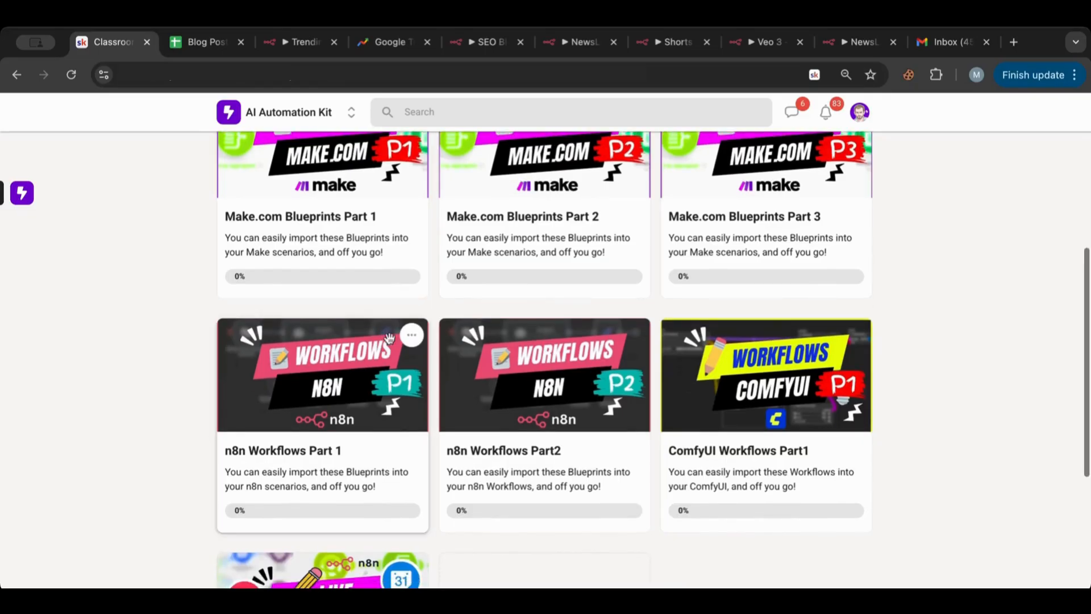
pyautogui.scroll(1, 673, 159)
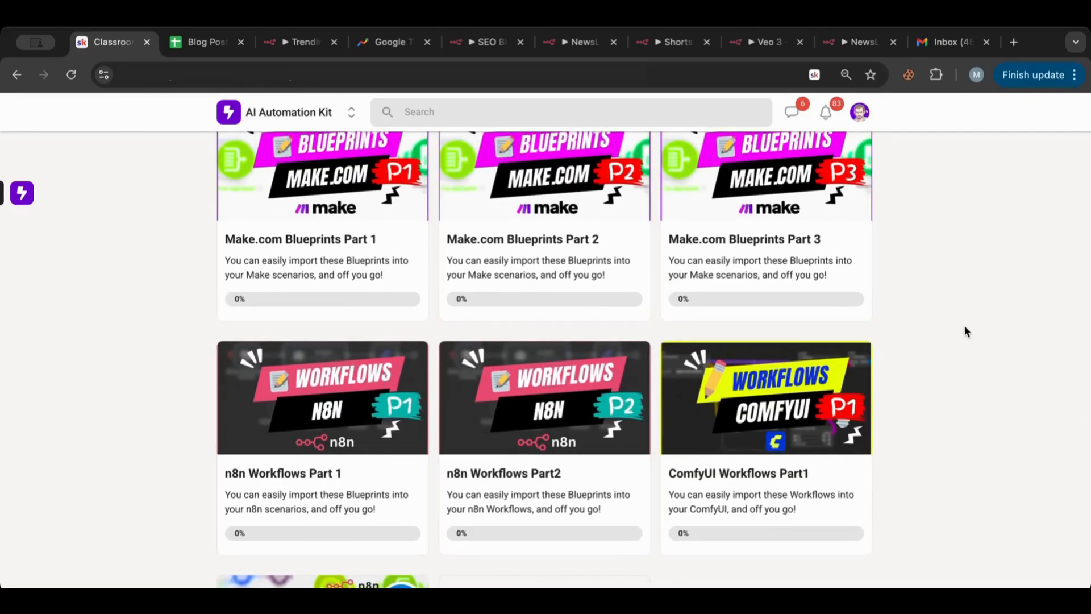
pyautogui.scroll(-5, 964, 331)
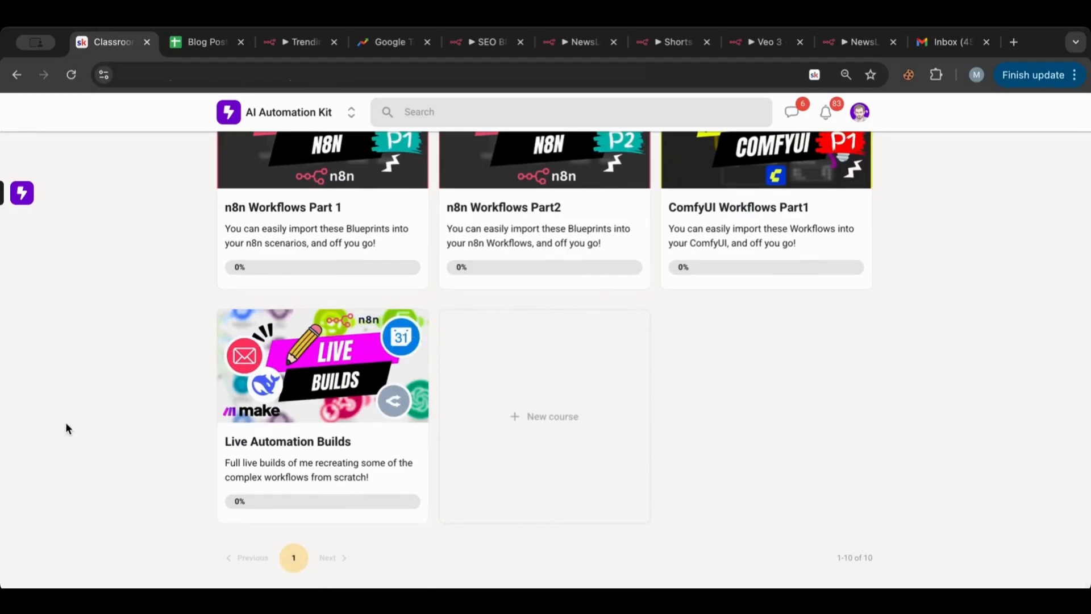
pyautogui.scroll(5, 66, 425)
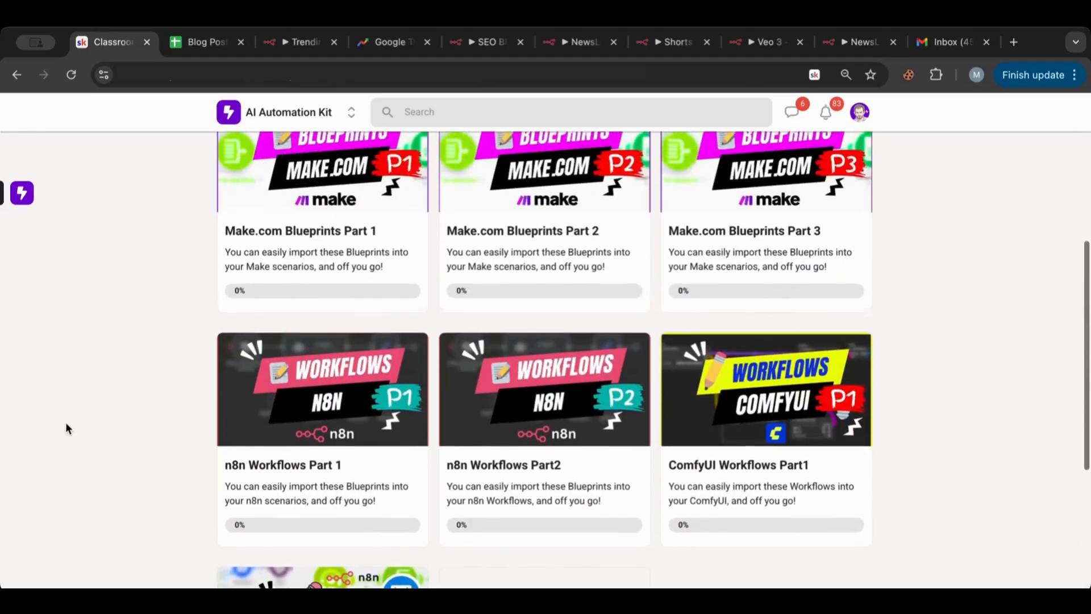
pyautogui.scroll(1, 67, 427)
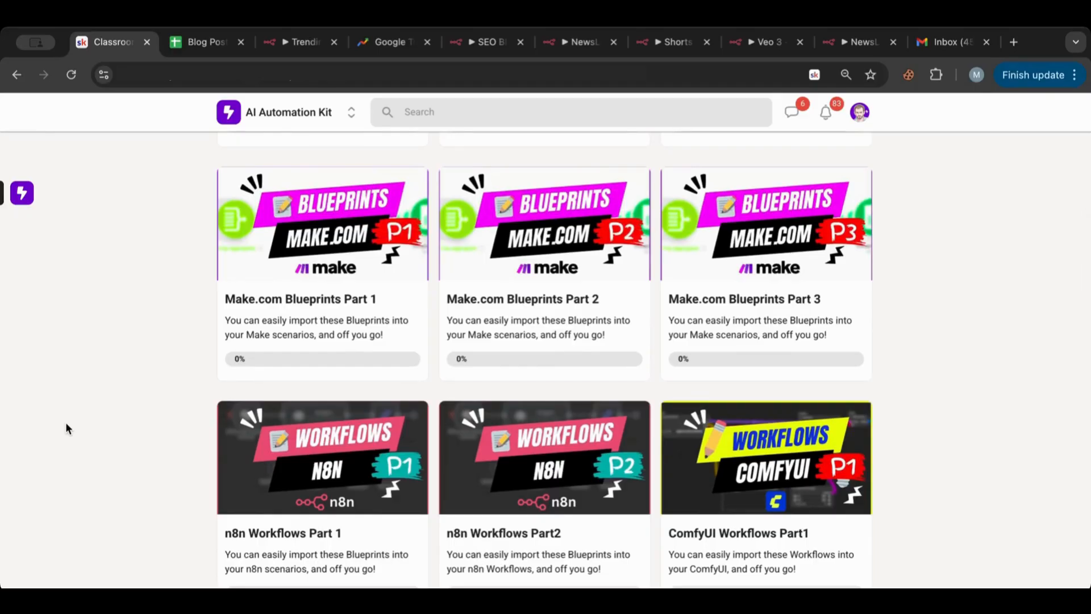
pyautogui.scroll(4, 66, 422)
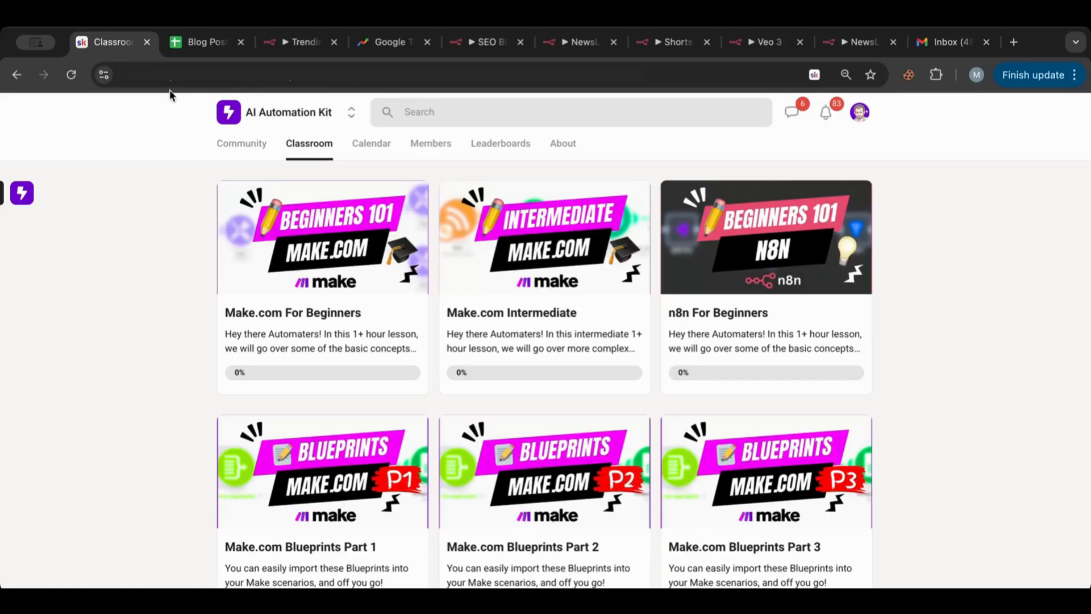
# Step: View the Trending Keywords workflow, and examine the columns of the Blog Posts List spreadsheet in Google Sheets
pyautogui.click(296, 42)
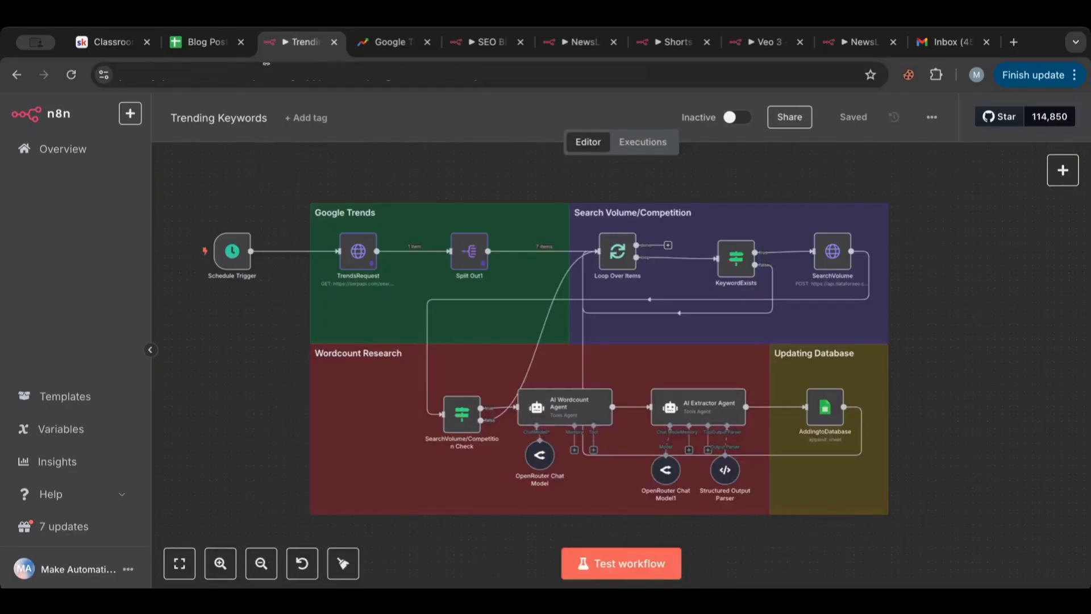
pyautogui.click(207, 51)
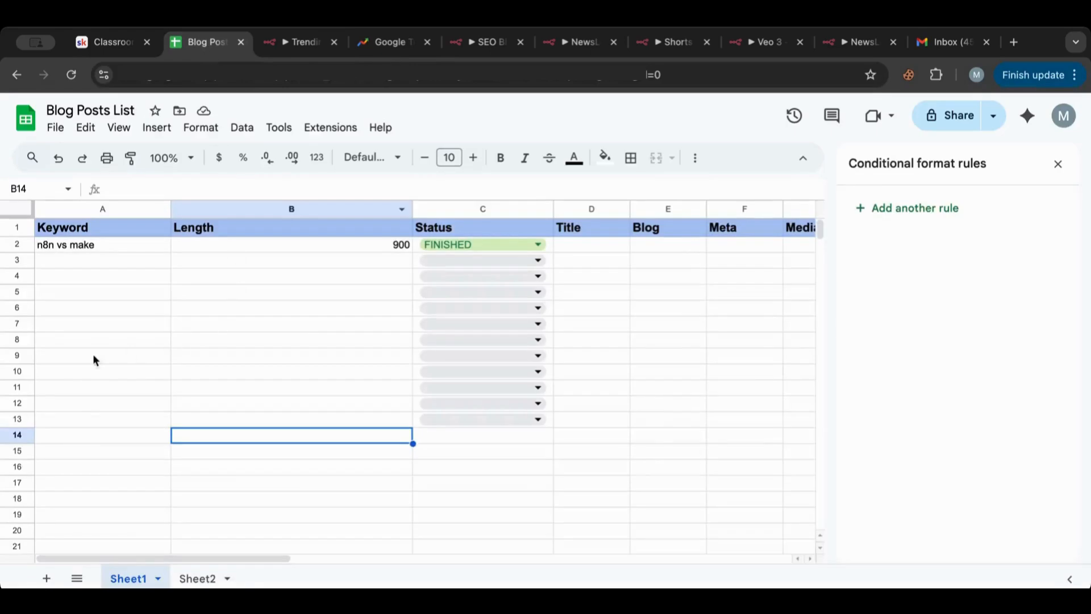
pyautogui.click(74, 366)
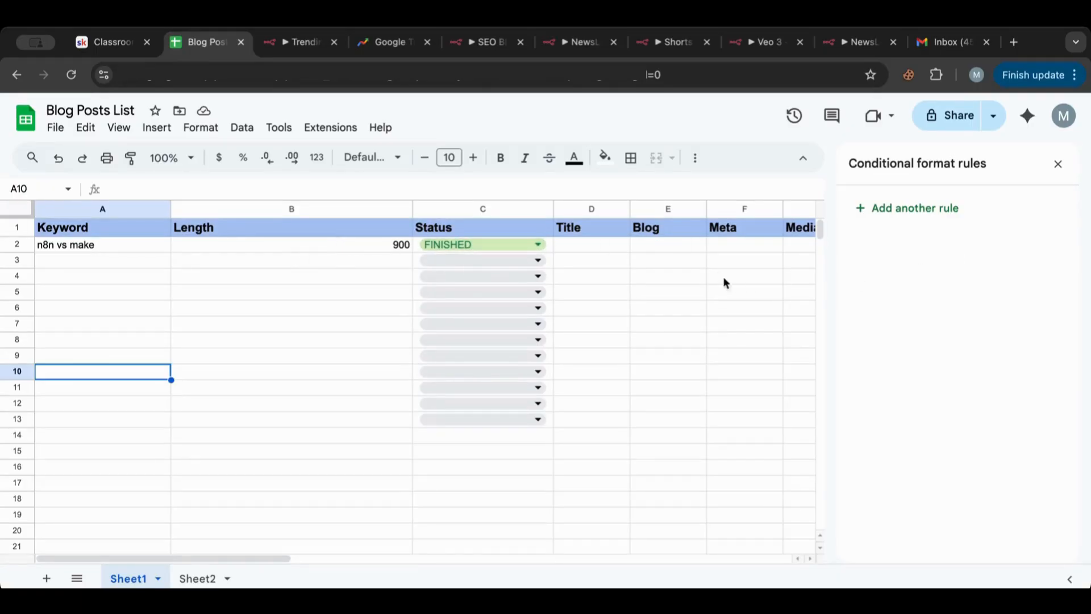
pyautogui.hscroll(2, 722, 279)
pyautogui.hscroll(-2, 708, 268)
pyautogui.scroll(-1, 709, 267)
pyautogui.scroll(1, 710, 269)
# Step: Switch to Google Trends and search for the topic "ai automation"
pyautogui.click(390, 41)
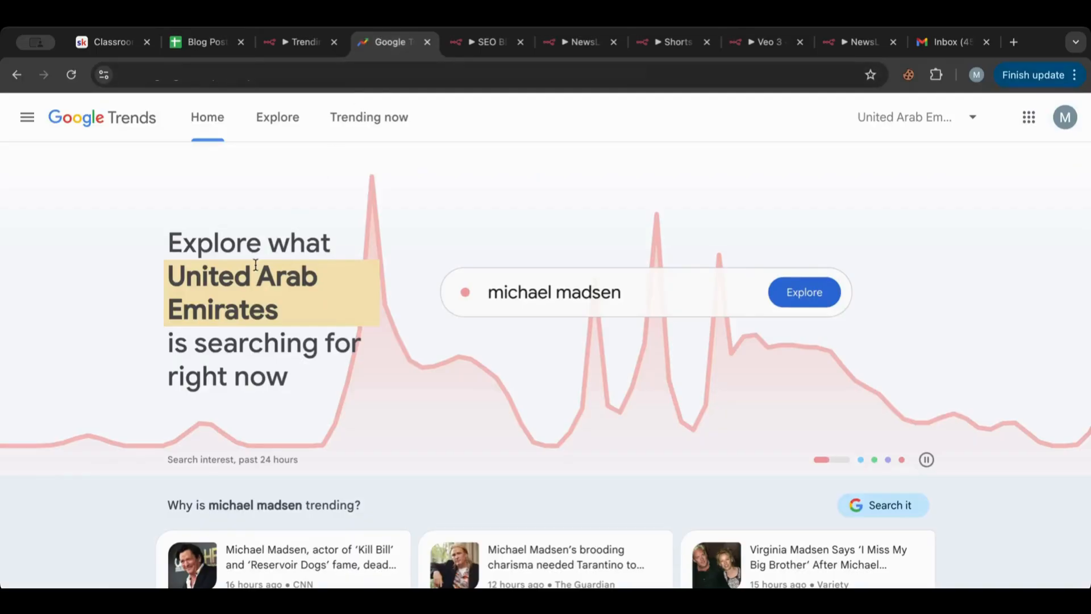
pyautogui.scroll(-4, 267, 277)
pyautogui.scroll(-2, 267, 277)
pyautogui.scroll(2, 268, 282)
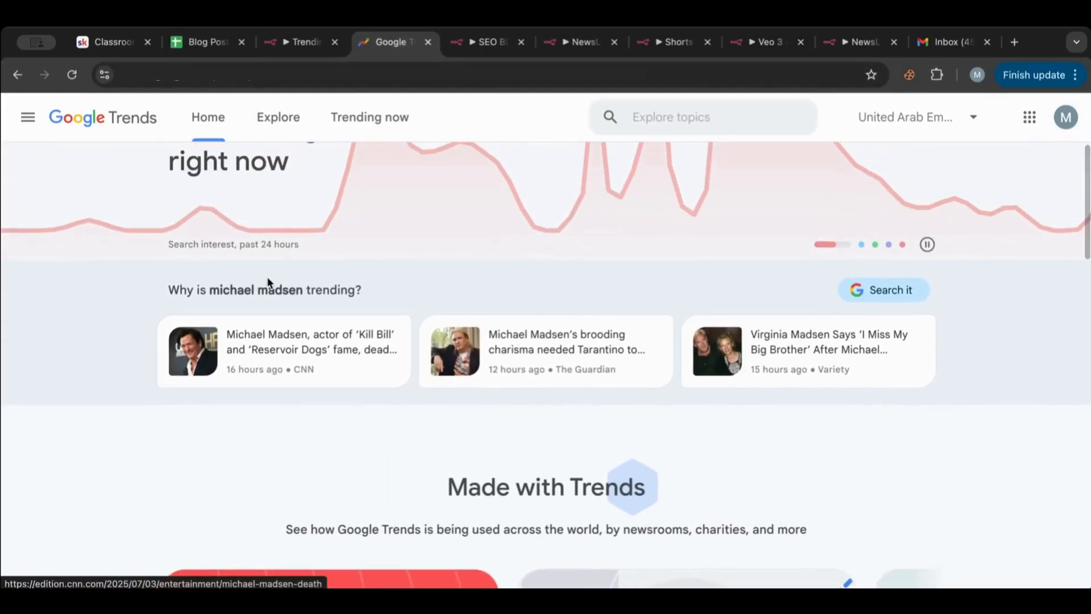
pyautogui.scroll(-1, 269, 282)
pyautogui.click(637, 118)
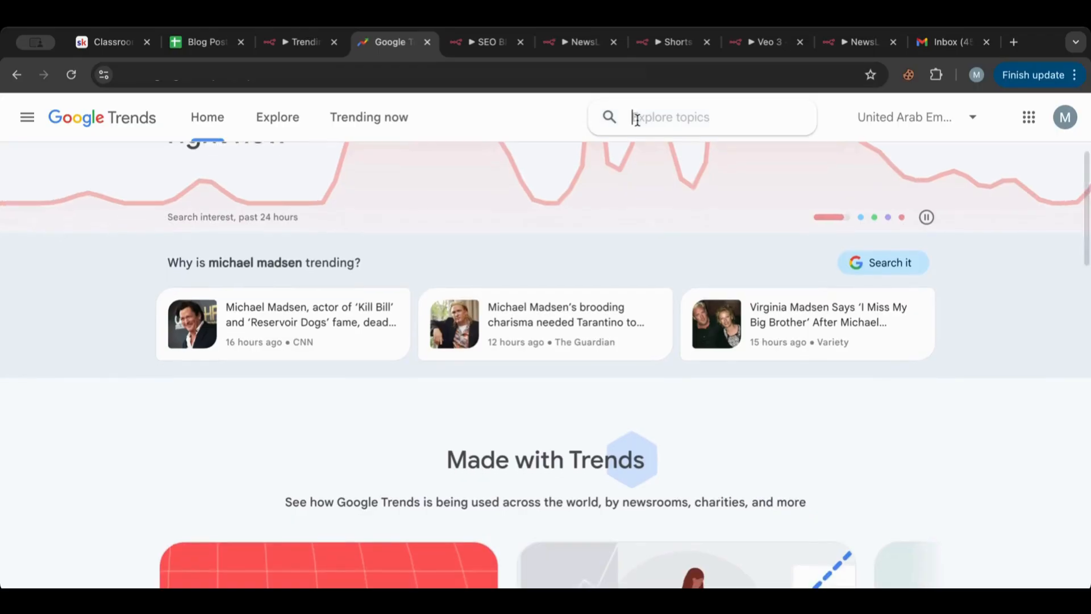
pyautogui.write('ai automation')
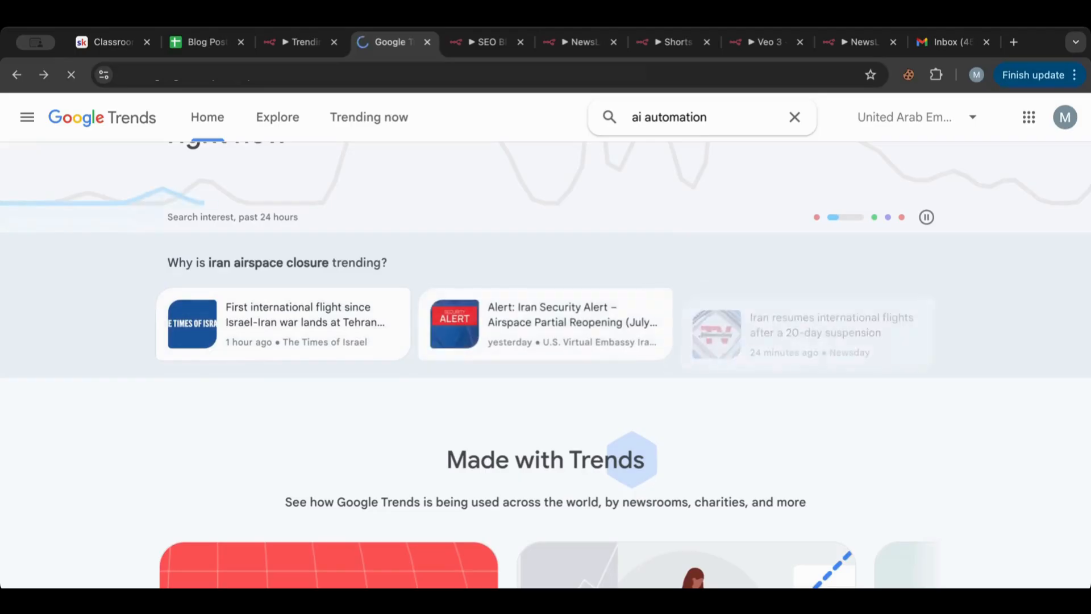
pyautogui.press('Return')
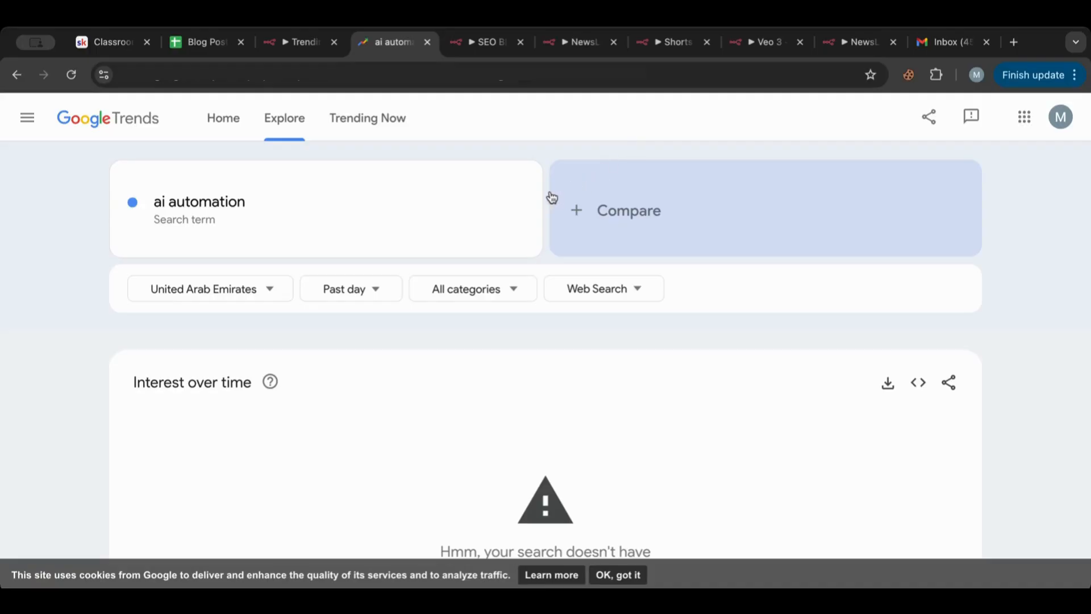
# Step: Set the trend filters to the Worldwide region and the Past 12 months
pyautogui.click(272, 286)
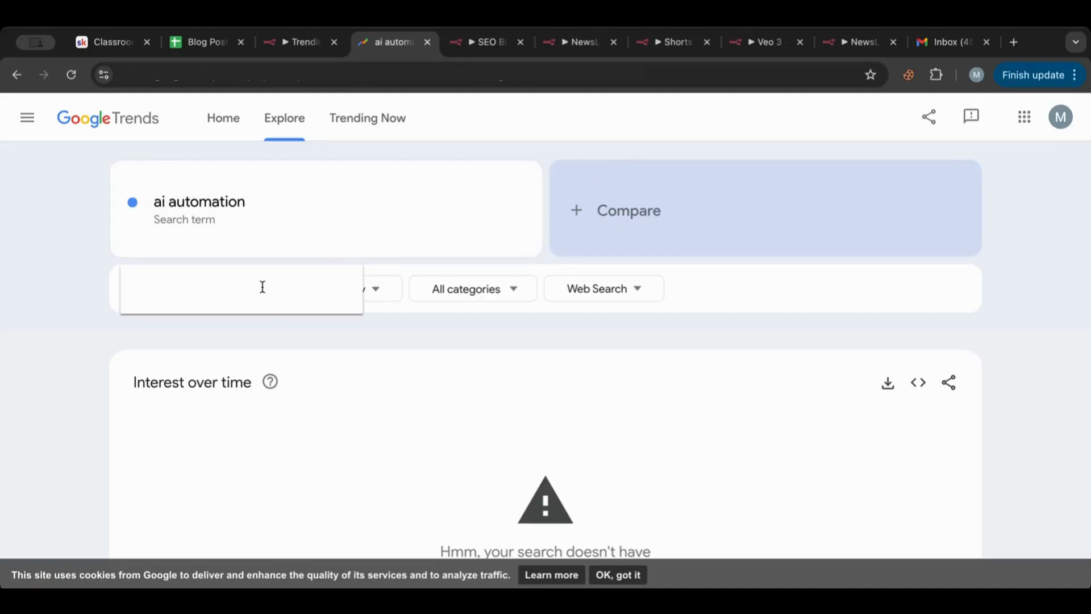
pyautogui.click(216, 333)
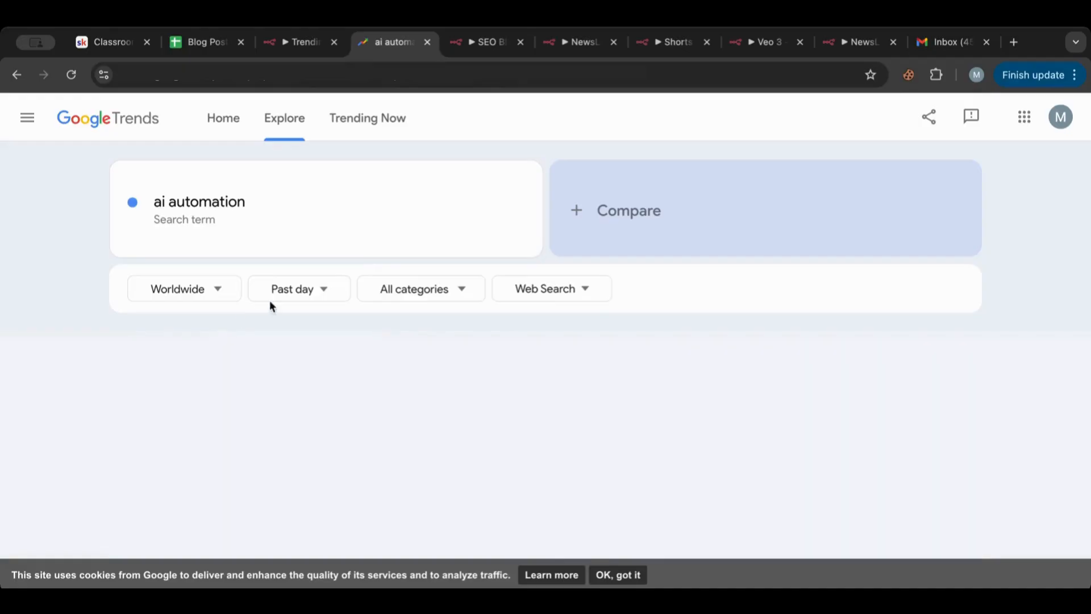
pyautogui.click(325, 291)
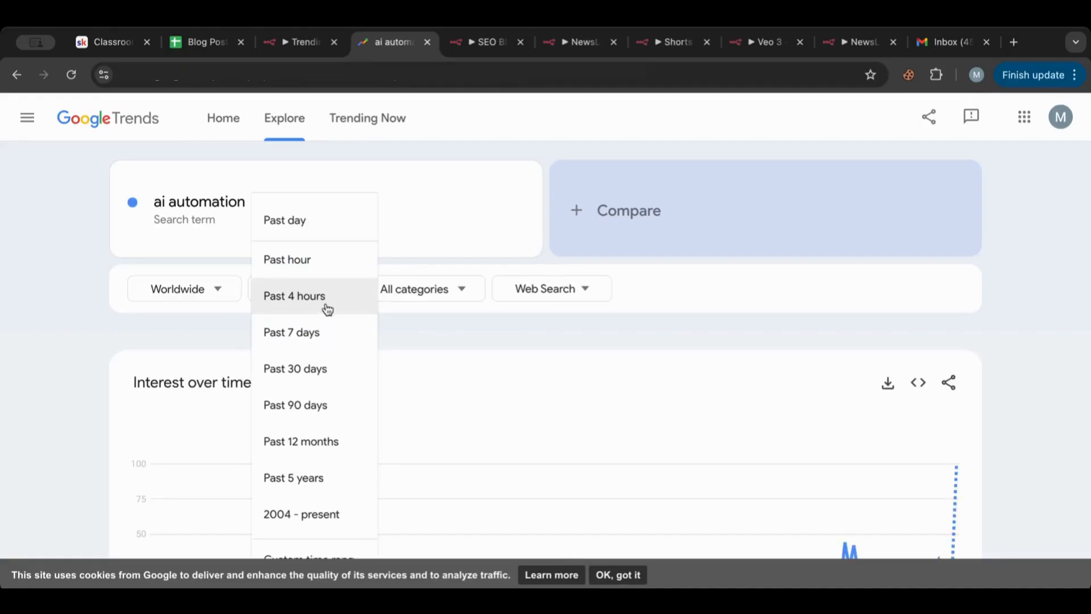
pyautogui.click(331, 440)
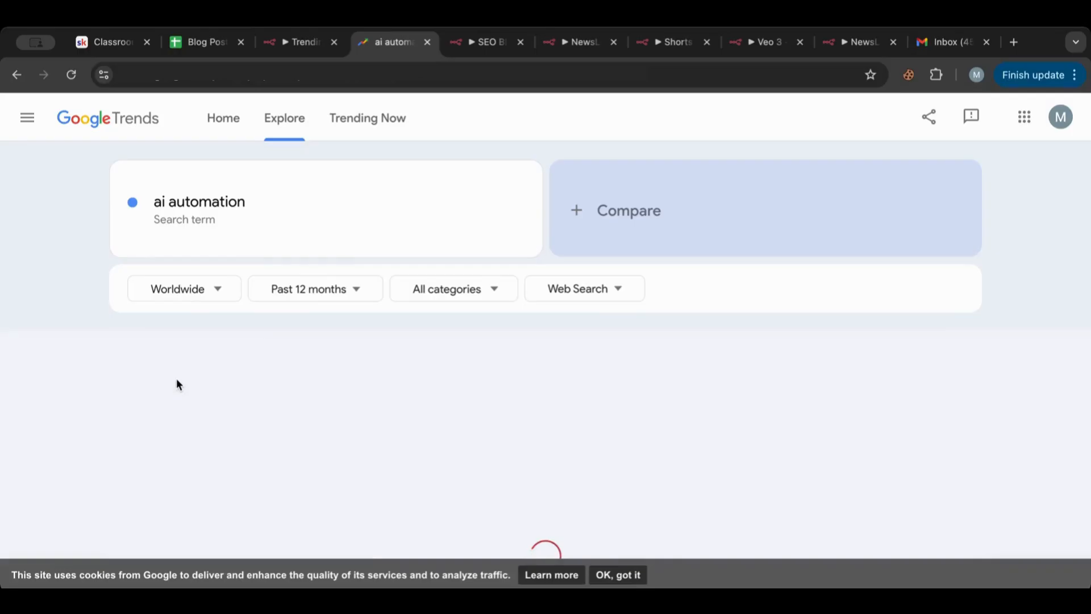
# Step: Examine the worldwide interest over time, interest by region and rising related queries for "ai automation"
pyautogui.scroll(-2, 177, 385)
pyautogui.scroll(-2, 176, 385)
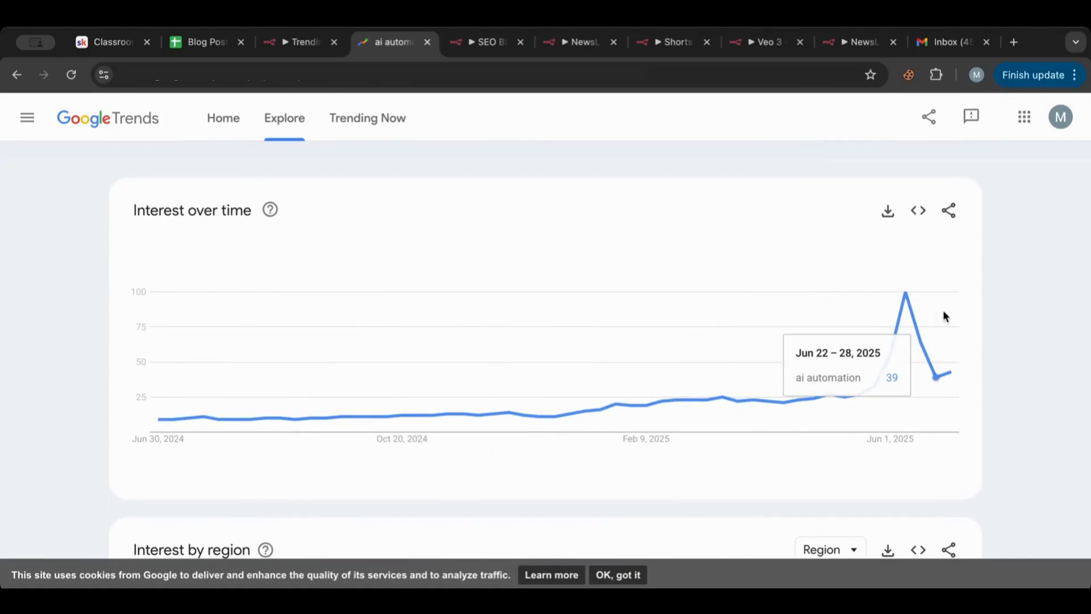
pyautogui.scroll(2, 489, 291)
pyautogui.scroll(2, 487, 292)
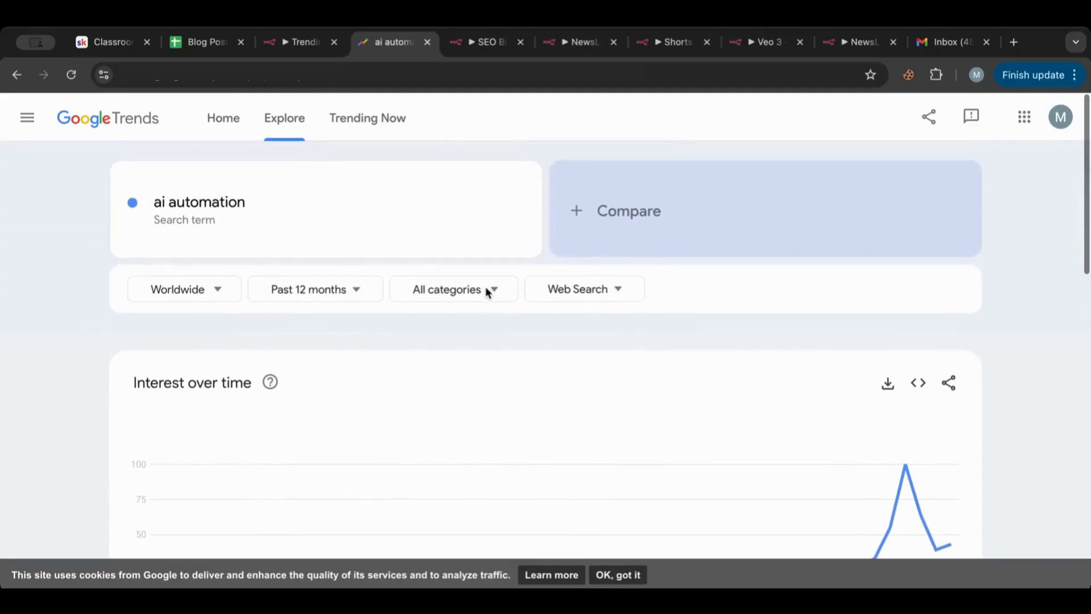
pyautogui.scroll(-10, 513, 384)
pyautogui.scroll(4, 514, 383)
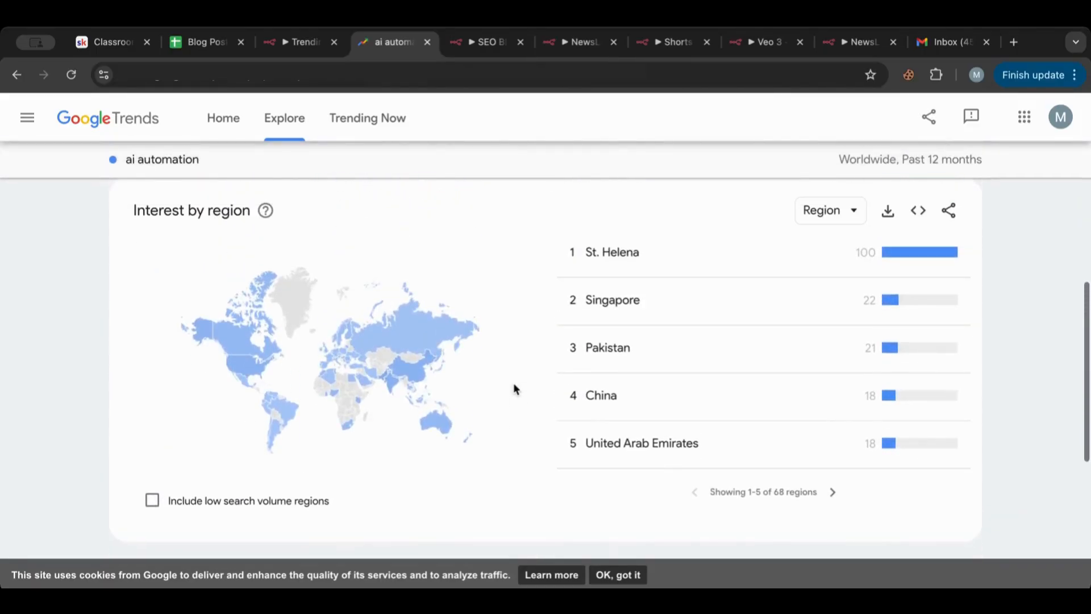
pyautogui.scroll(-6, 482, 373)
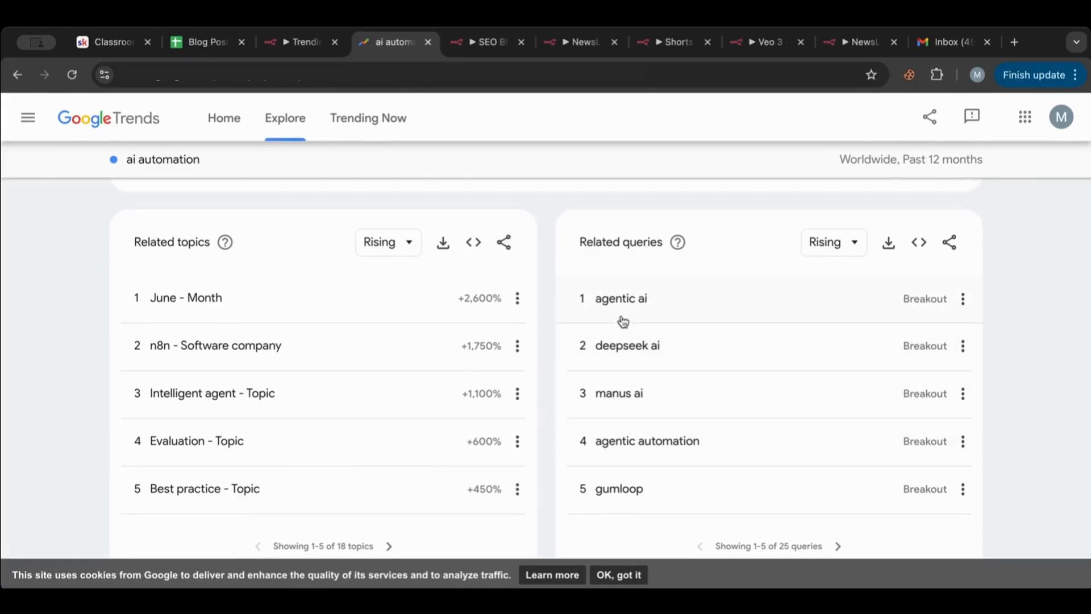
pyautogui.click(699, 296)
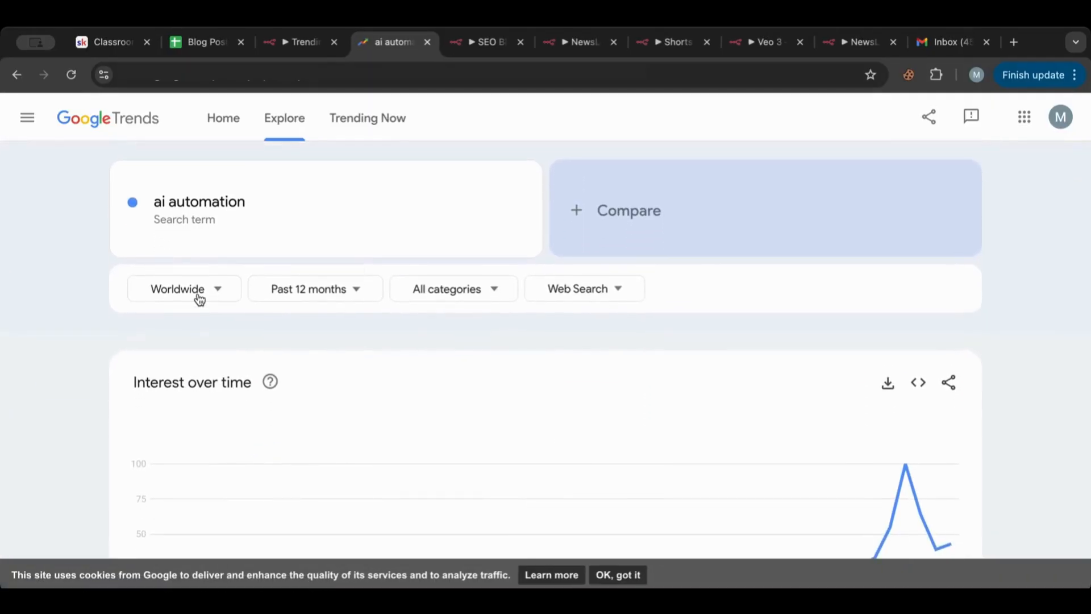
# Step: Change the region filter of the "ai automation" trend to United States
pyautogui.click(199, 297)
pyautogui.write('uni')
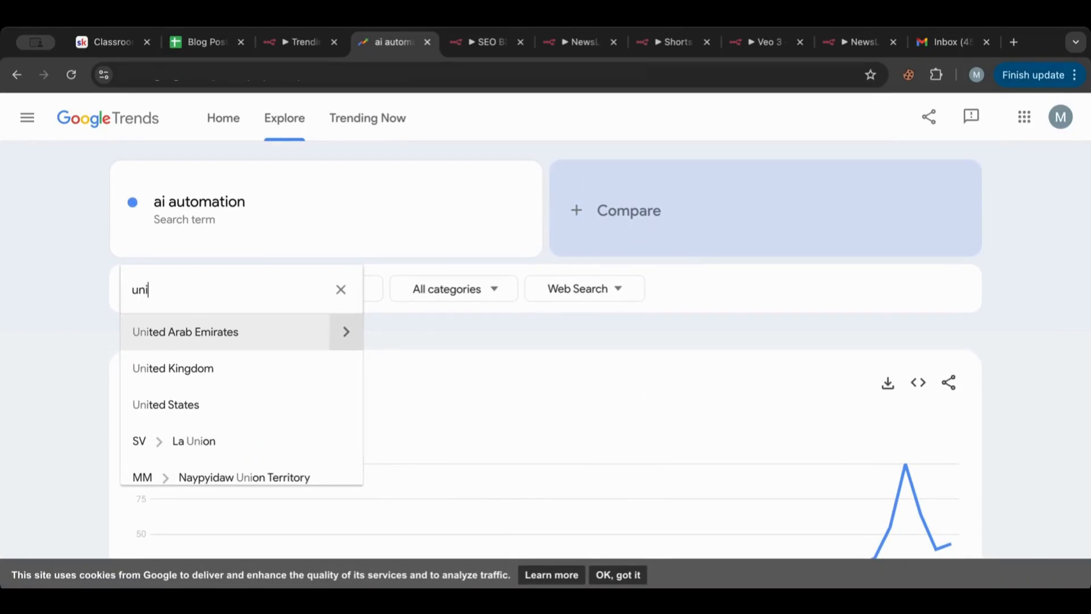
pyautogui.click(212, 402)
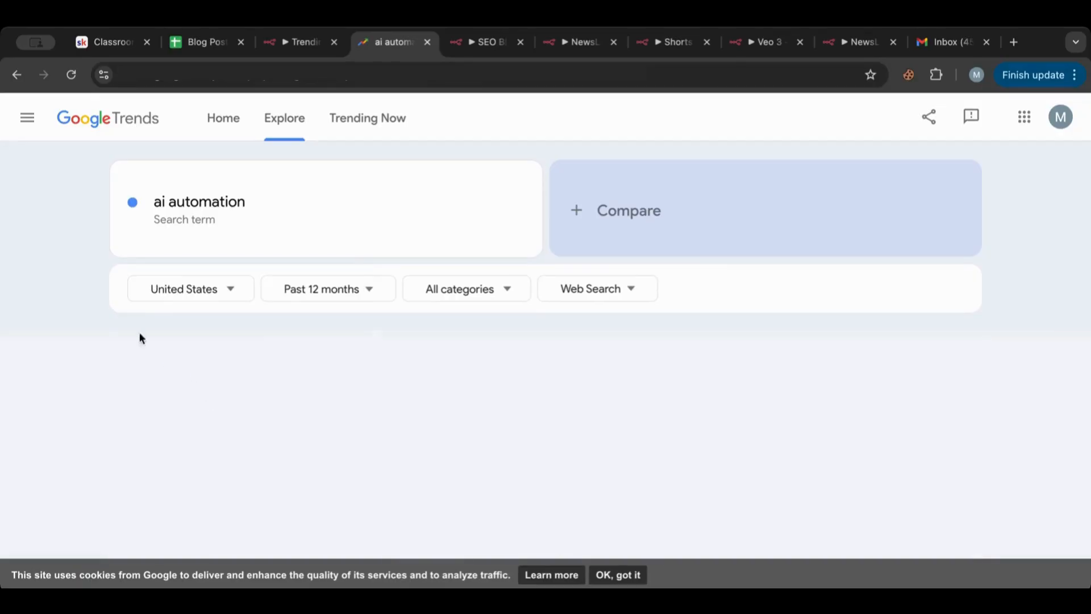
# Step: Examine the United States interest graph, the time range options, and the rising related topics and queries
pyautogui.scroll(-3, 110, 315)
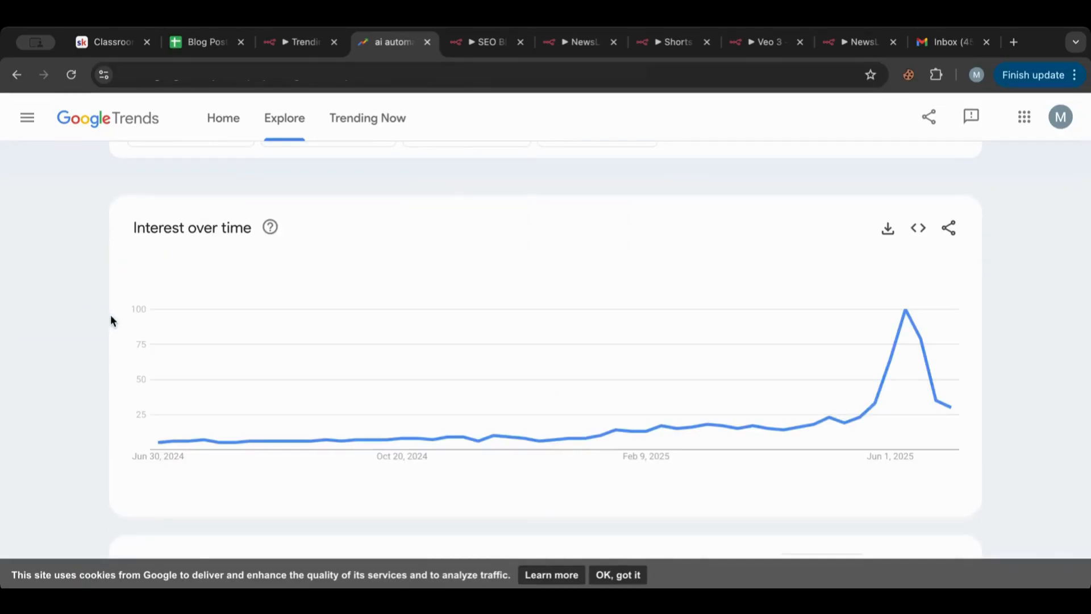
pyautogui.scroll(-8, 110, 315)
pyautogui.scroll(-1, 348, 285)
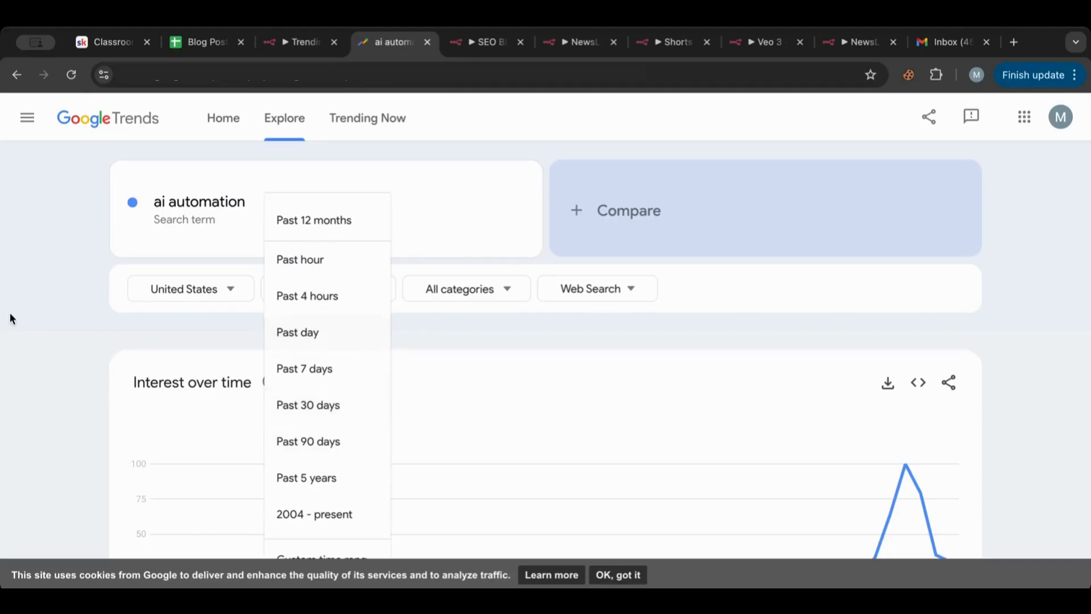
pyautogui.click(56, 340)
pyautogui.scroll(-15, 56, 340)
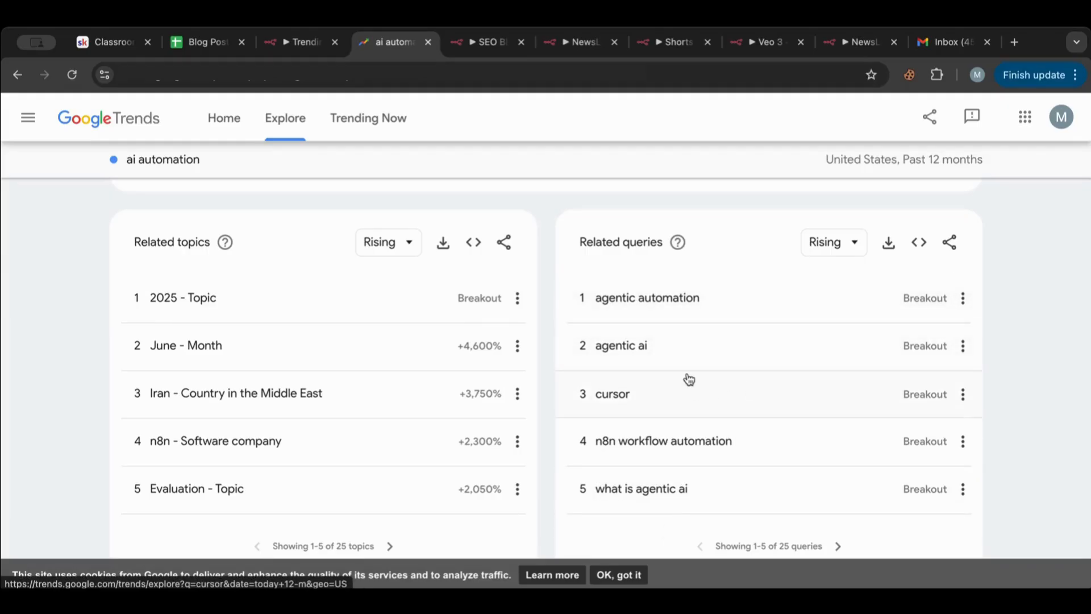
# Step: Set the time range of the "ai automation" trend to Past 7 days
pyautogui.scroll(12, 689, 379)
pyautogui.click(322, 284)
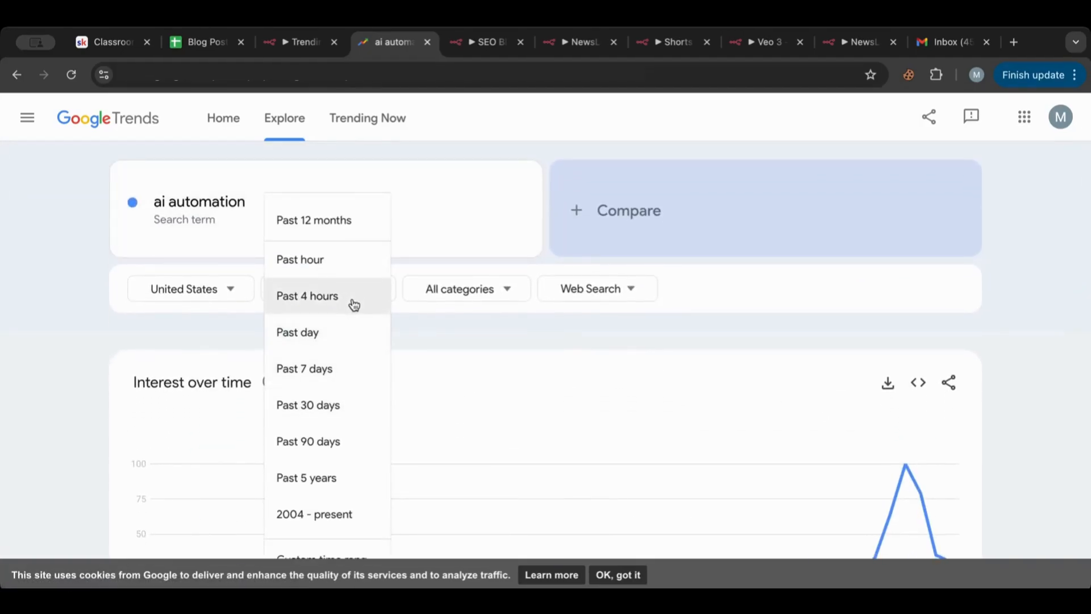
pyautogui.click(345, 372)
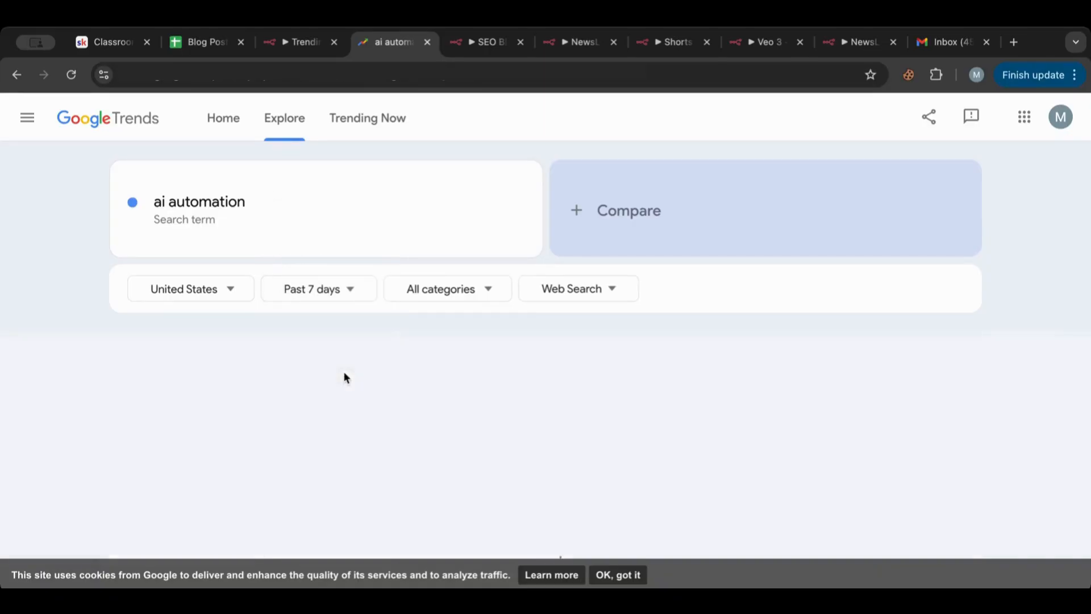
# Step: Examine the past-7-days United States interest graph, subregion interest, and rising related topics and queries for "ai automation"
pyautogui.scroll(-5, 36, 315)
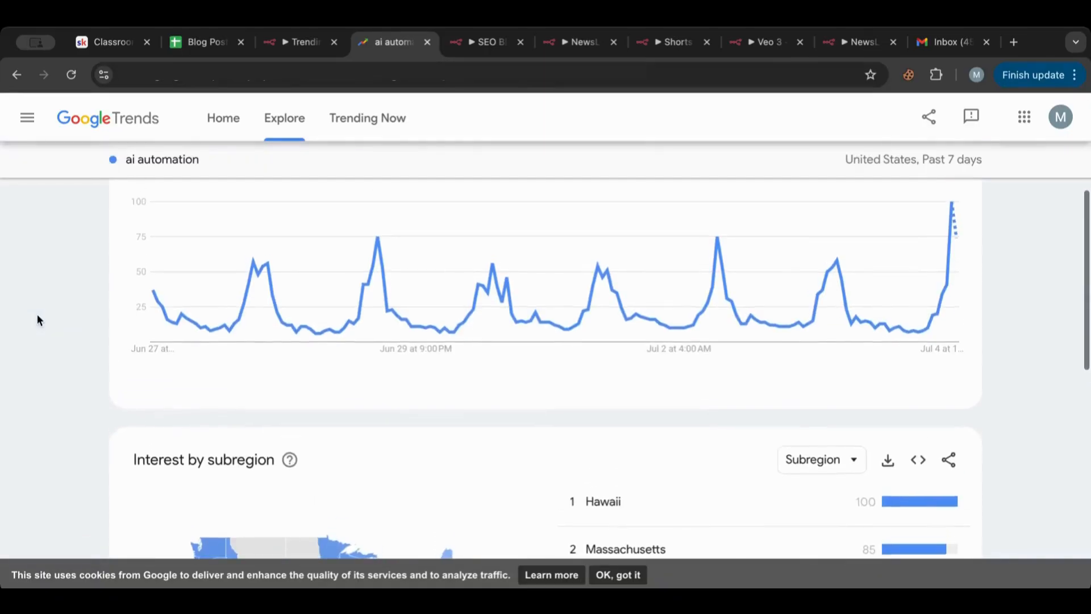
pyautogui.scroll(-10, 38, 320)
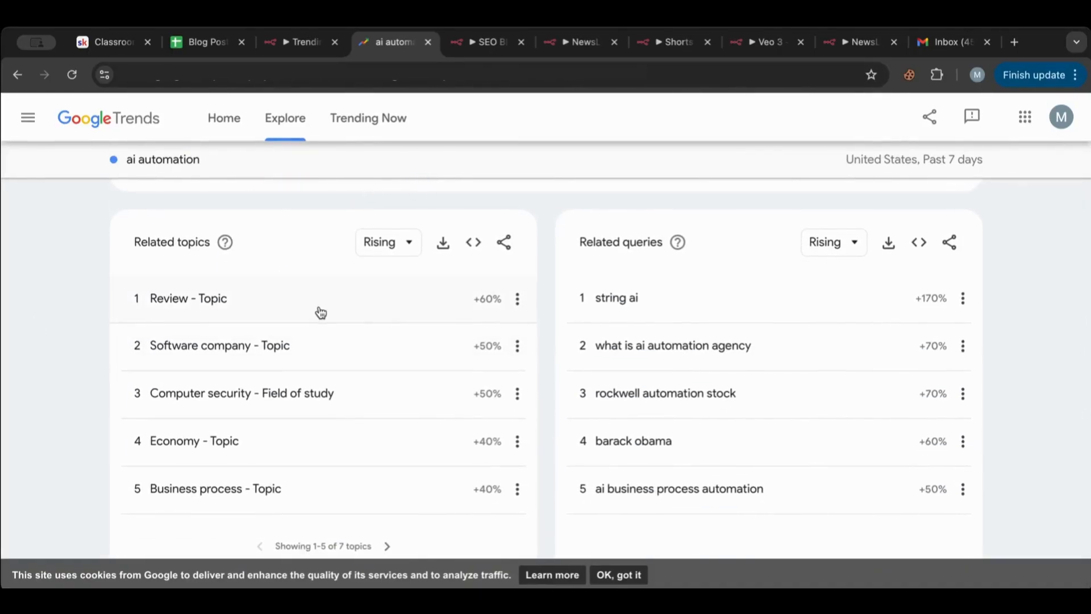
pyautogui.scroll(15, 316, 294)
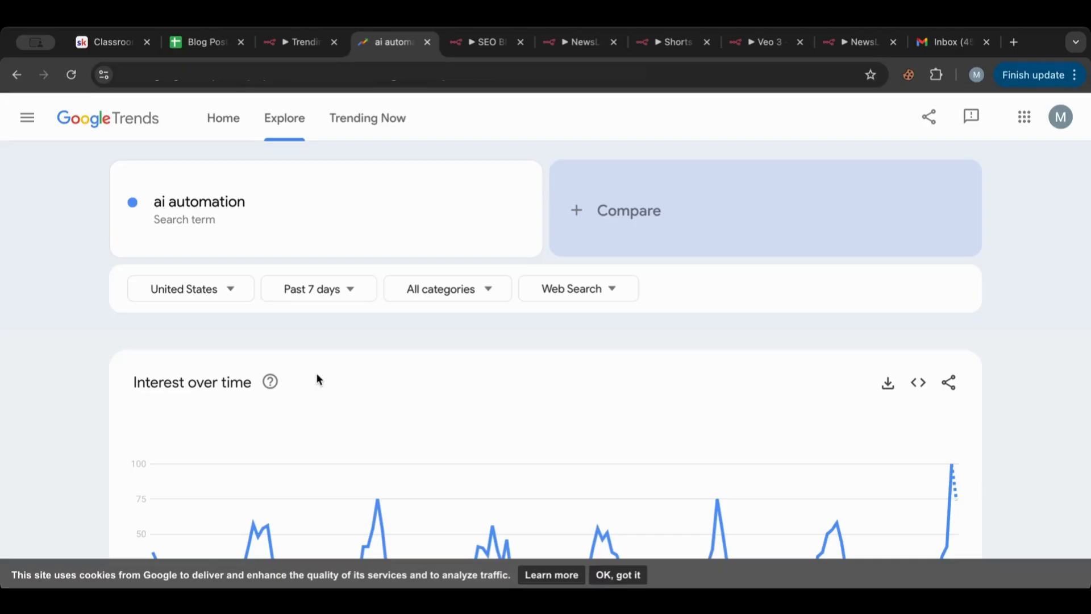
# Step: Switch to the Trending Keywords workflow in n8n and set its Schedule Trigger interval to Weeks
pyautogui.click(301, 45)
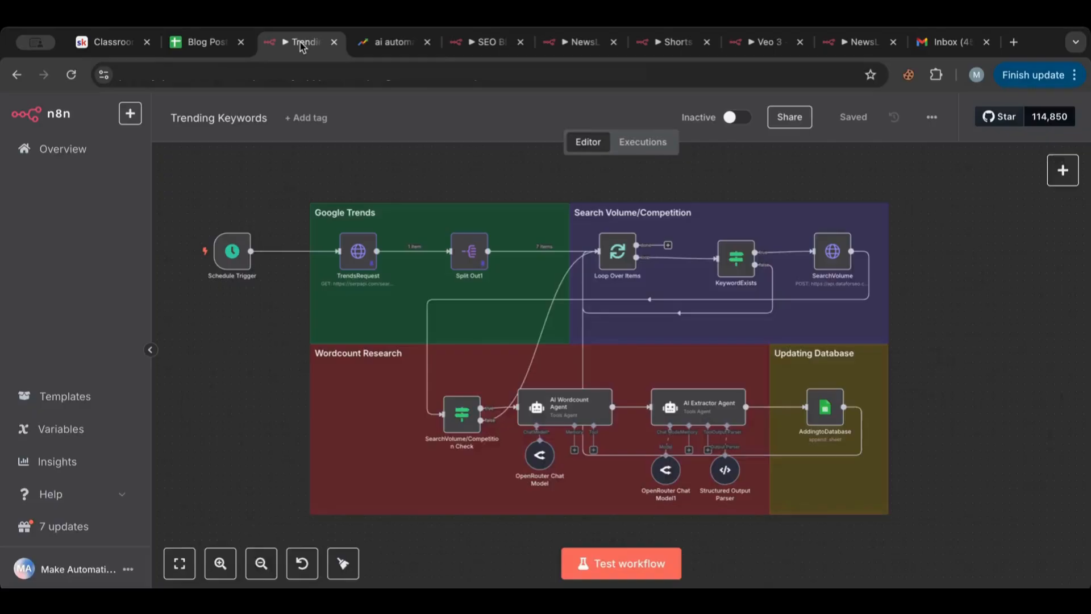
pyautogui.scroll(5, 295, 216)
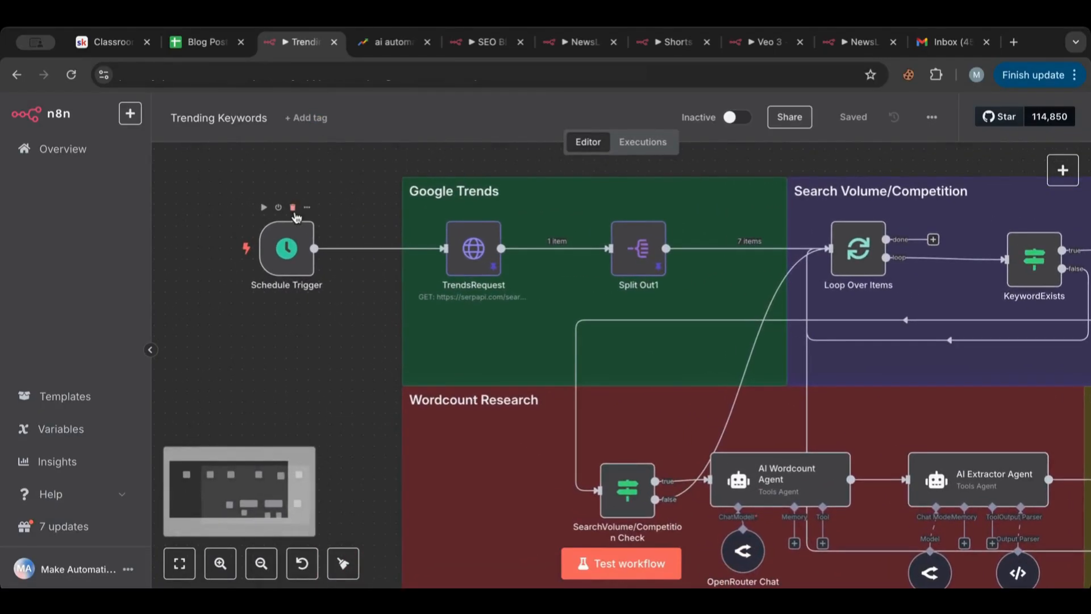
pyautogui.scroll(1, 296, 217)
pyautogui.moveTo(301, 256)
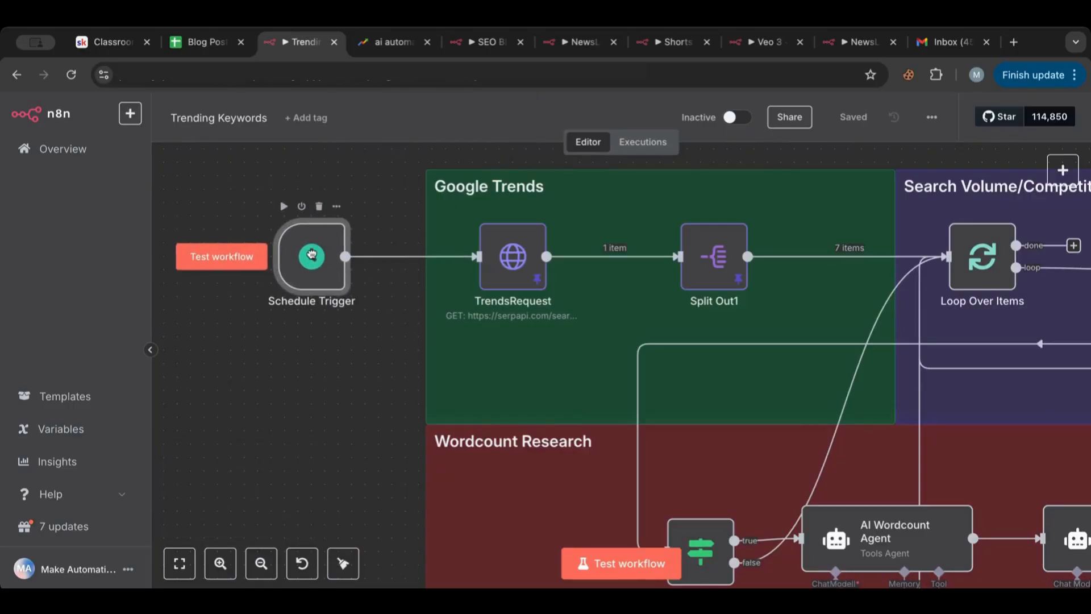
pyautogui.click(312, 254)
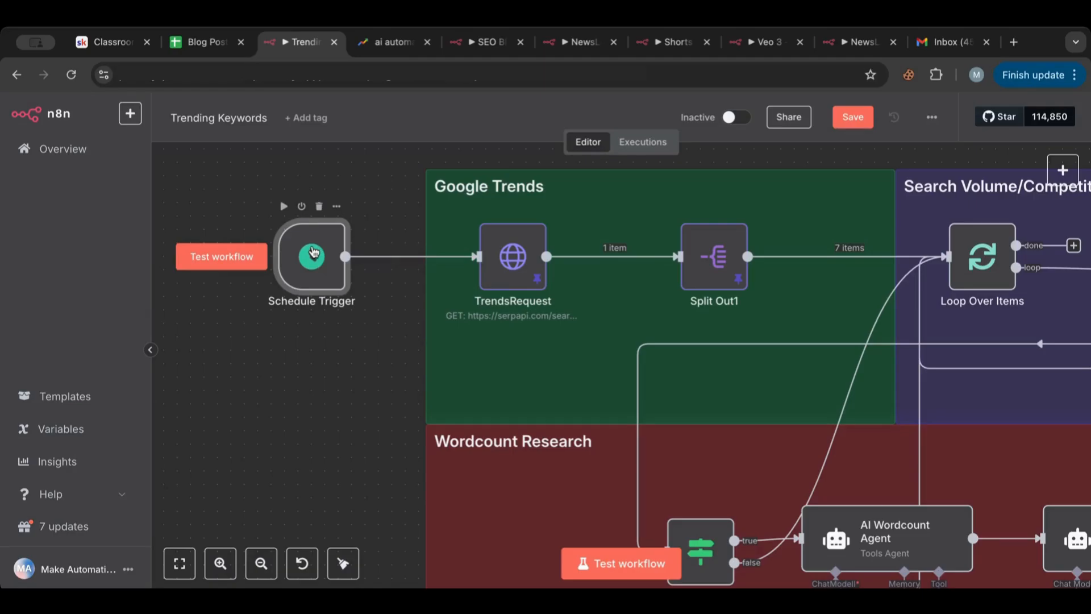
pyautogui.doubleClick(312, 252)
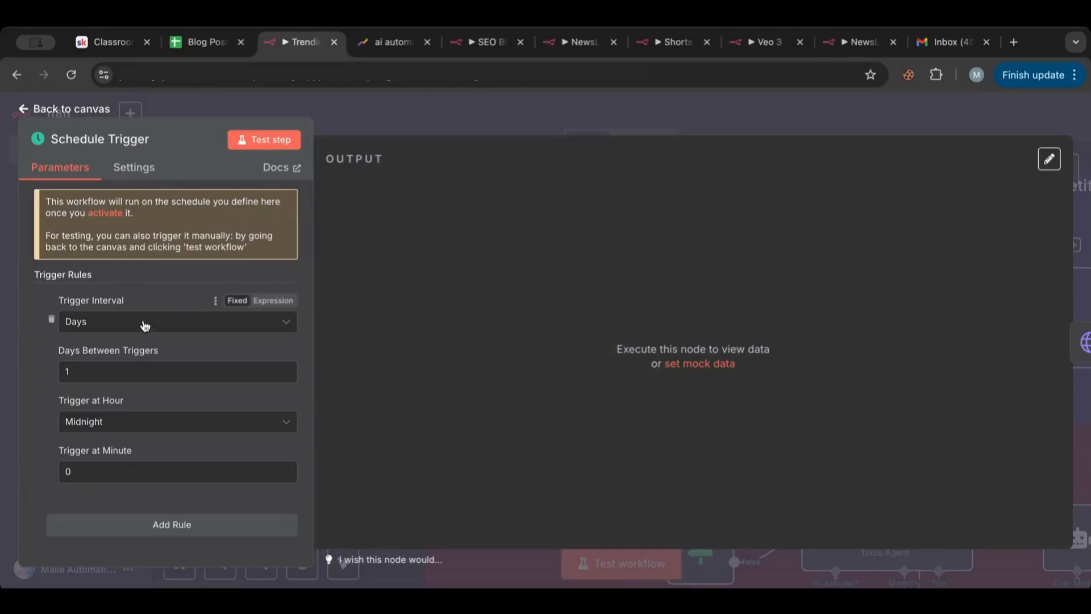
pyautogui.click(114, 322)
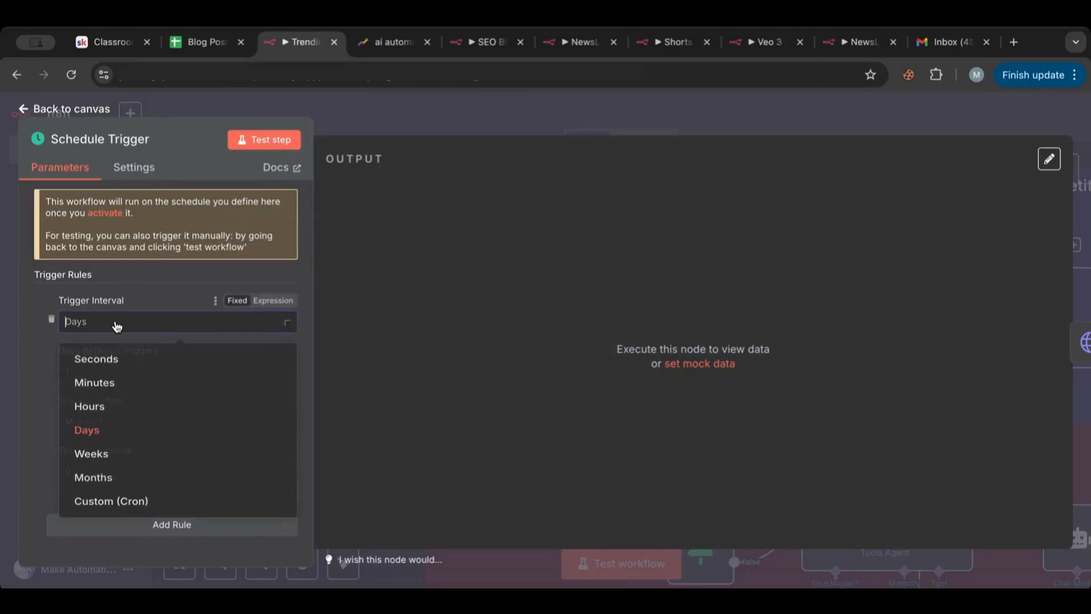
pyautogui.click(118, 470)
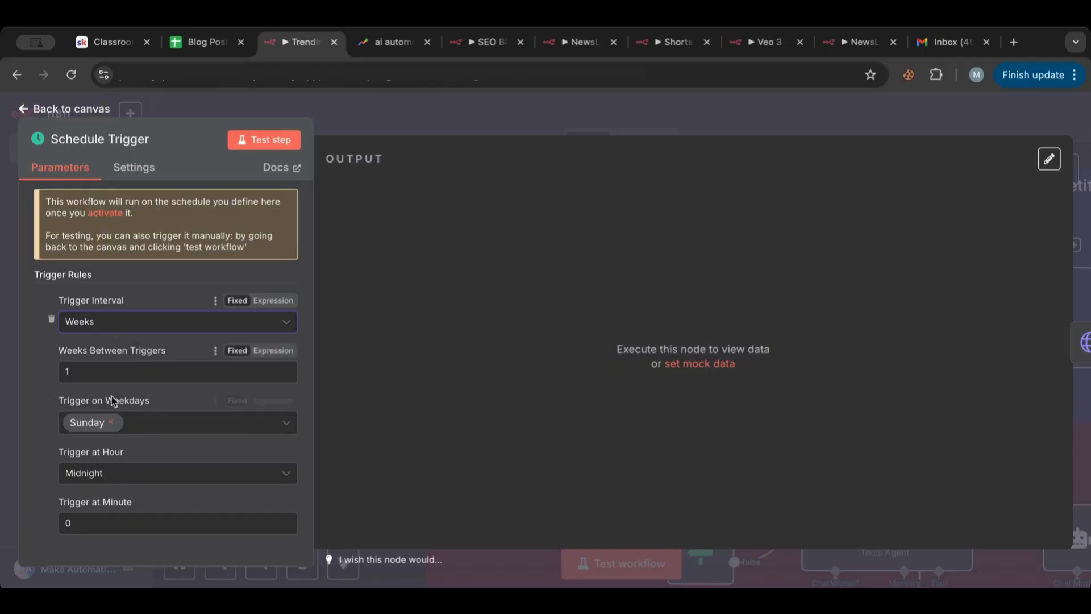
pyautogui.click(39, 109)
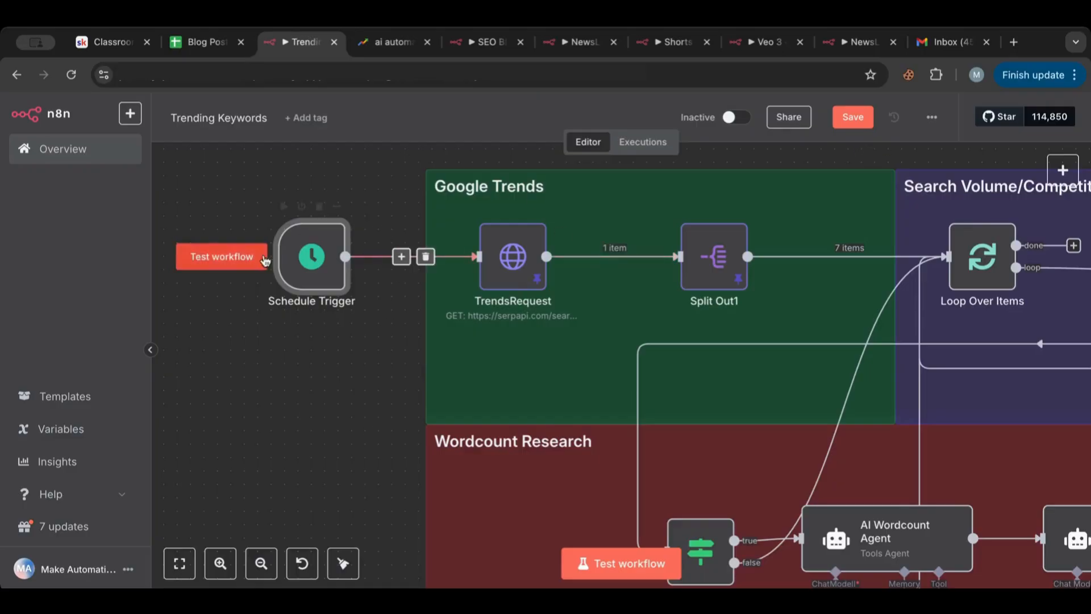
pyautogui.moveTo(308, 247)
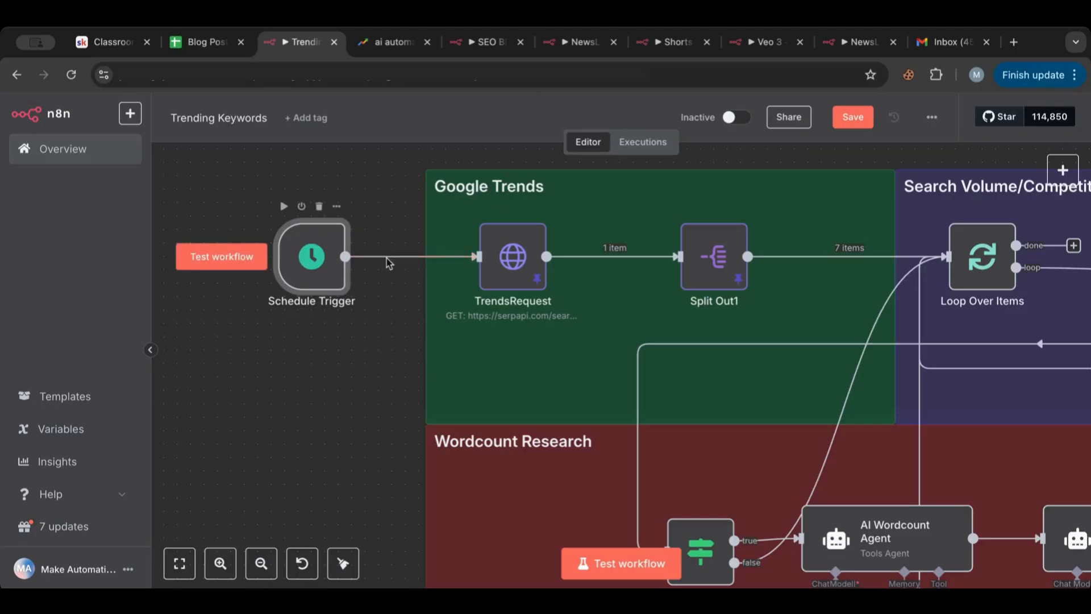
# Step: Open the TrendsRequest node and review its SerpApi request URL, authentication setting and generic auth type
pyautogui.hscroll(2, 344, 372)
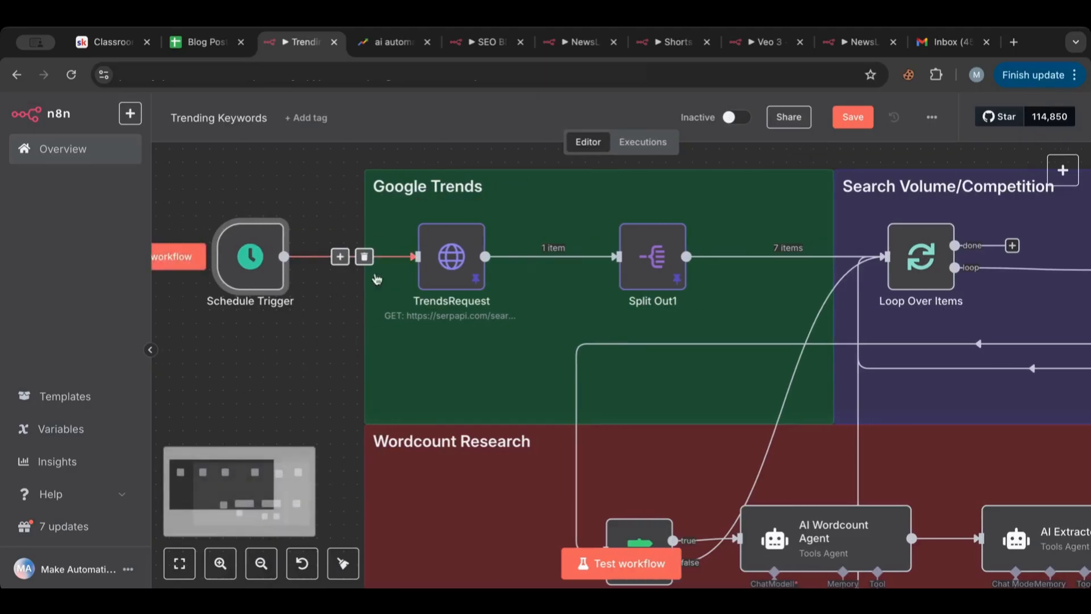
pyautogui.hscroll(2, 395, 244)
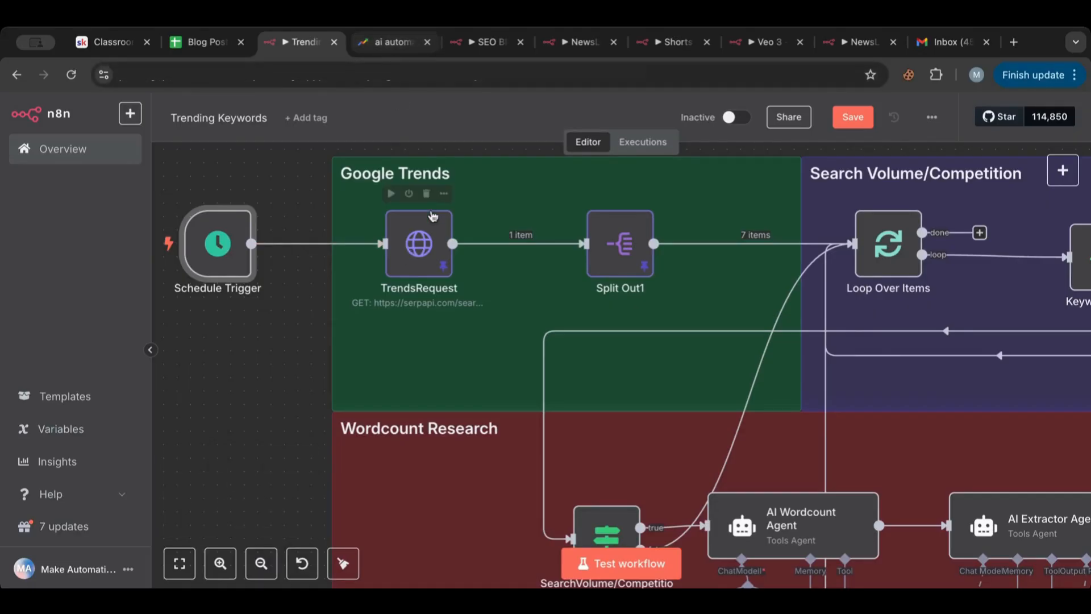
pyautogui.doubleClick(416, 240)
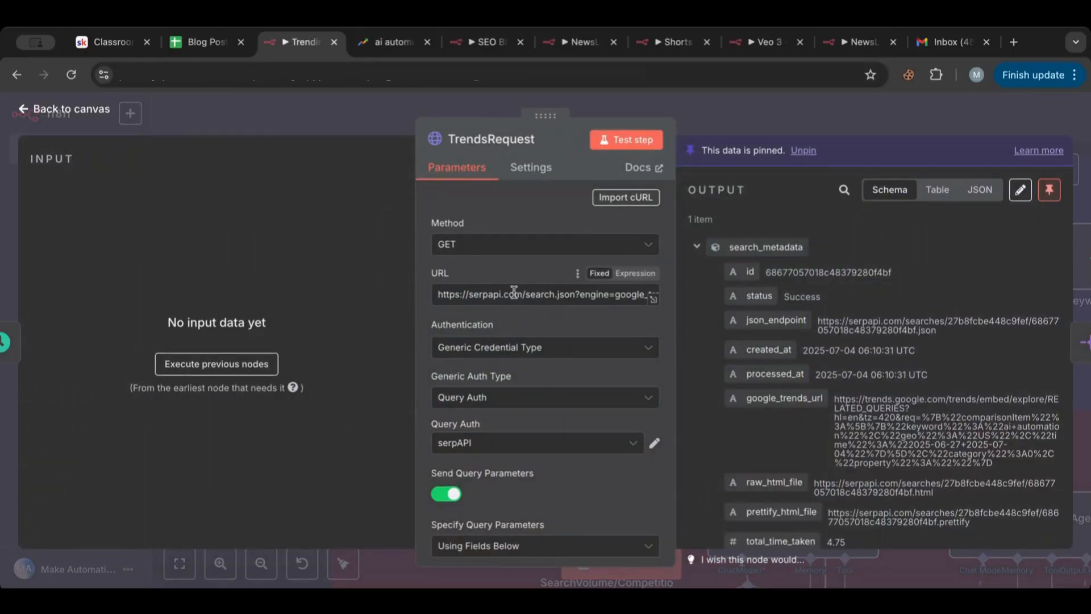
pyautogui.moveTo(520, 294); pyautogui.dragTo(392, 297)
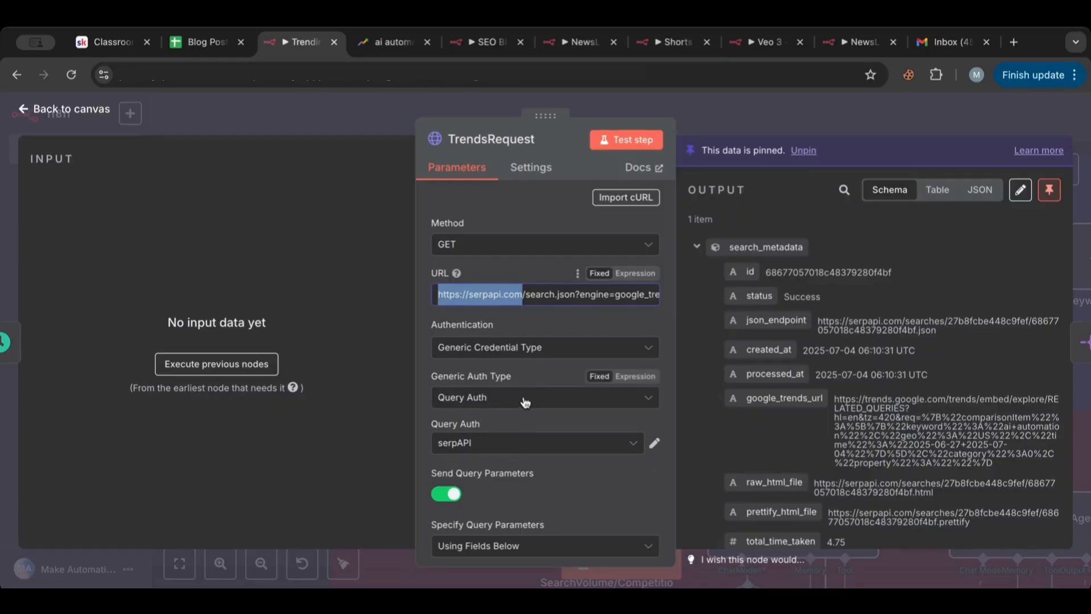
pyautogui.click(477, 348)
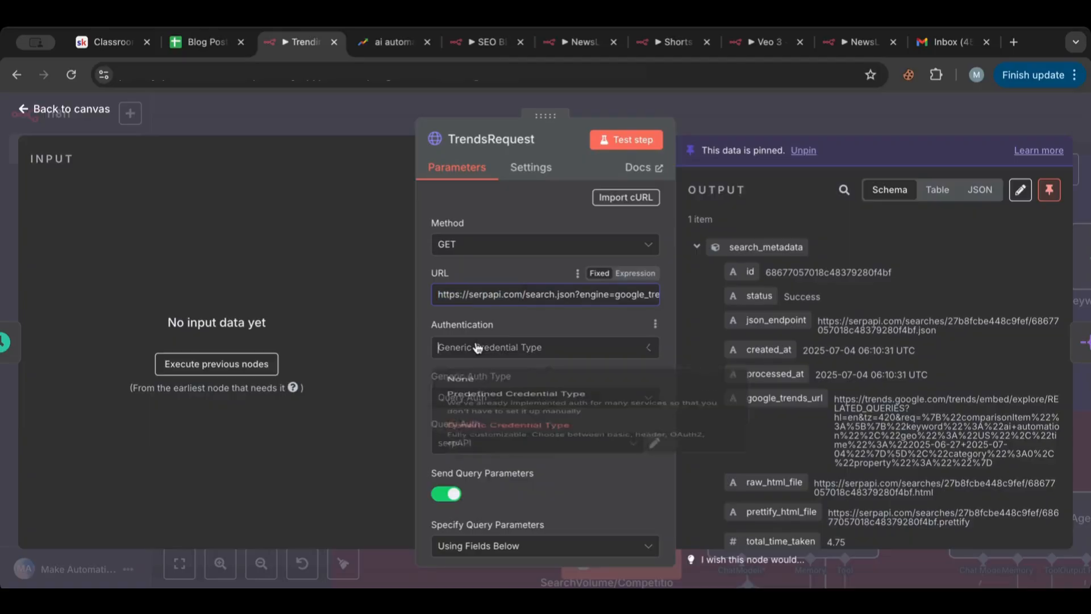
pyautogui.click(478, 348)
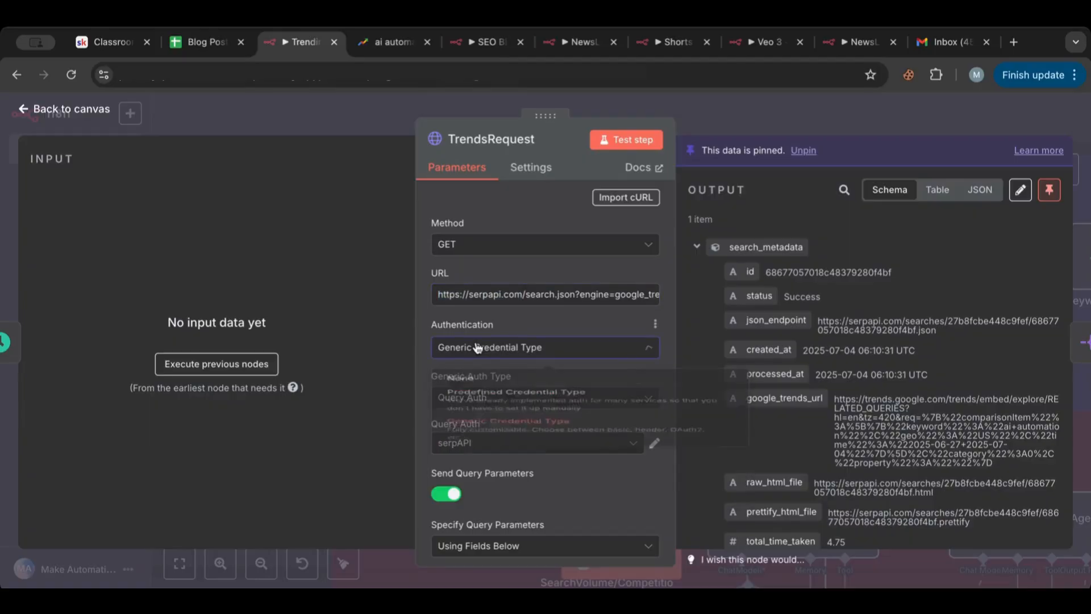
pyautogui.click(546, 355)
pyautogui.click(543, 350)
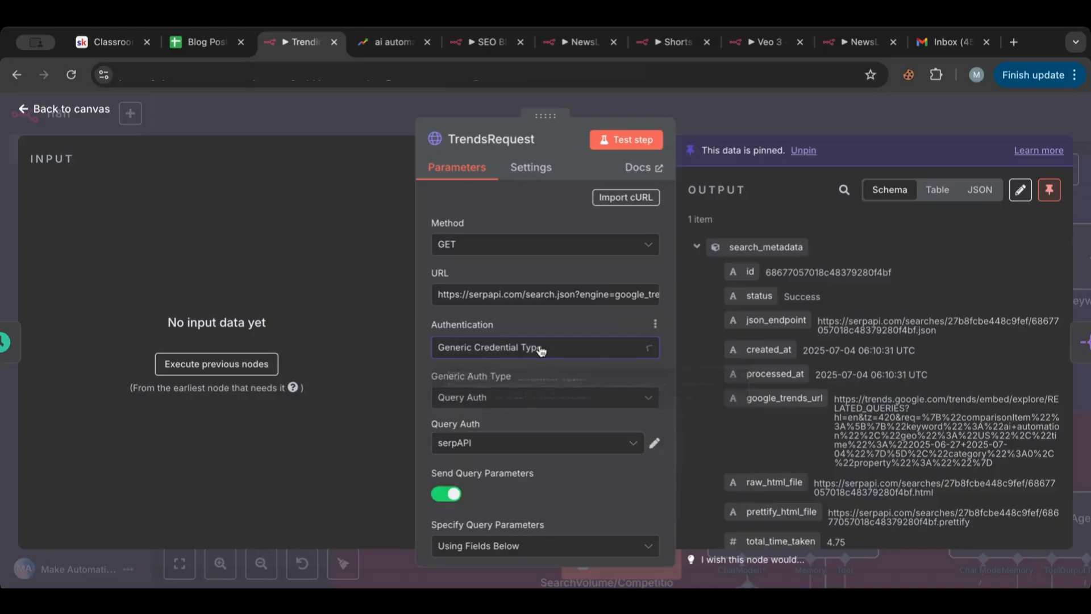
pyautogui.click(459, 399)
pyautogui.click(460, 401)
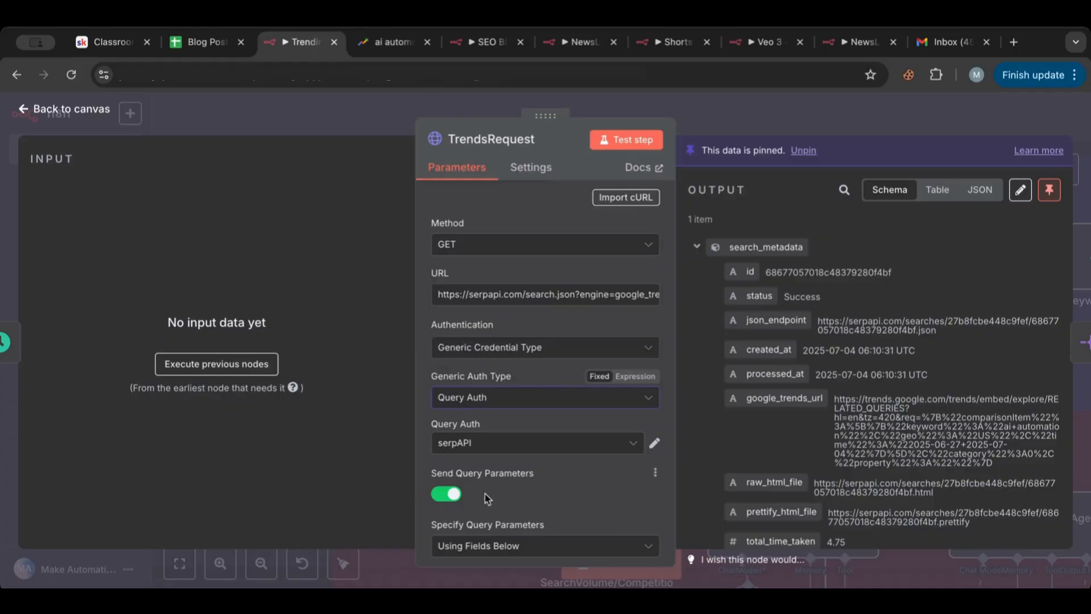
# Step: Inspect the name and value fields of a blank Query Auth credential and of the existing serpAPI credential, leaving both unchanged
pyautogui.click(517, 458)
pyautogui.click(486, 518)
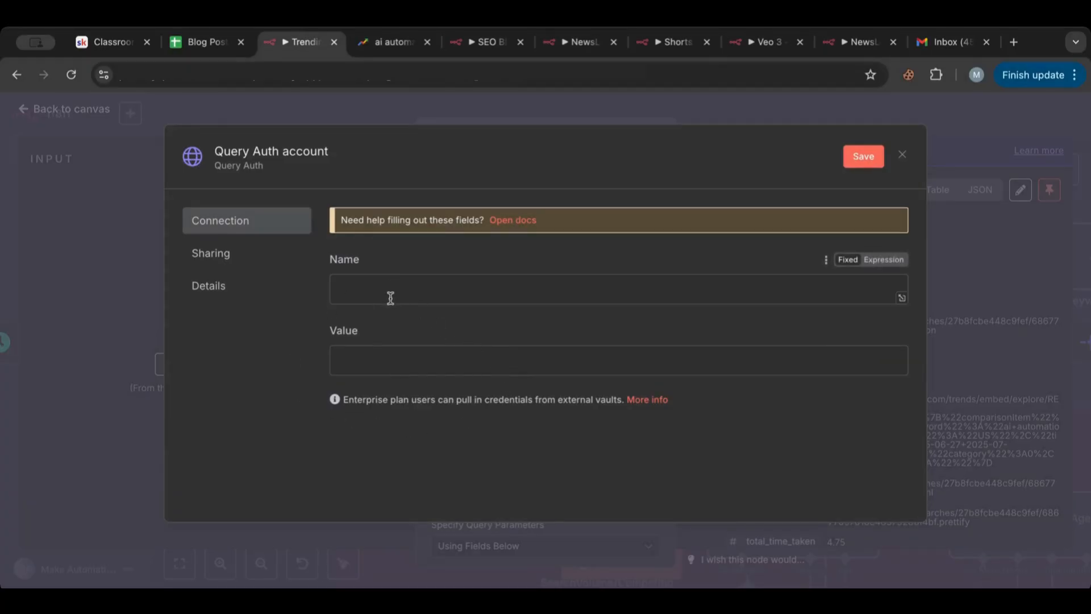
pyautogui.click(902, 155)
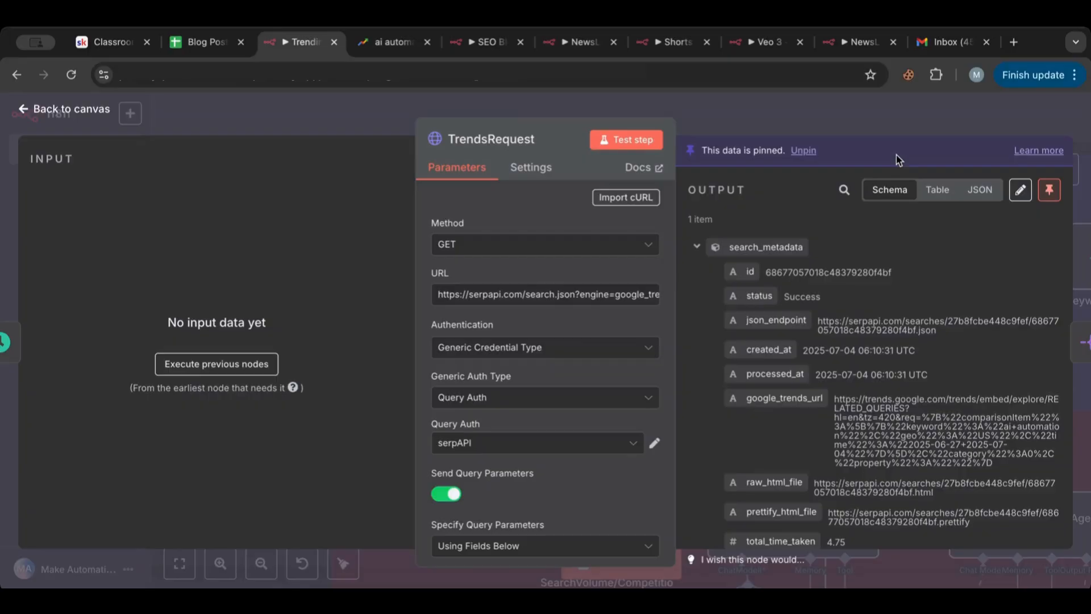
pyautogui.click(653, 444)
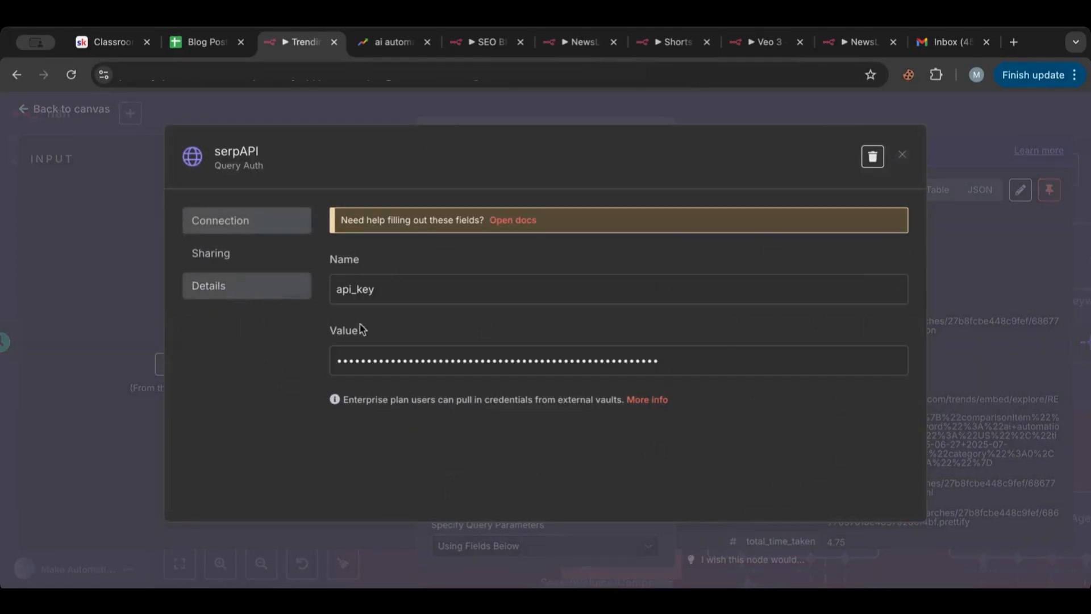
pyautogui.click(903, 154)
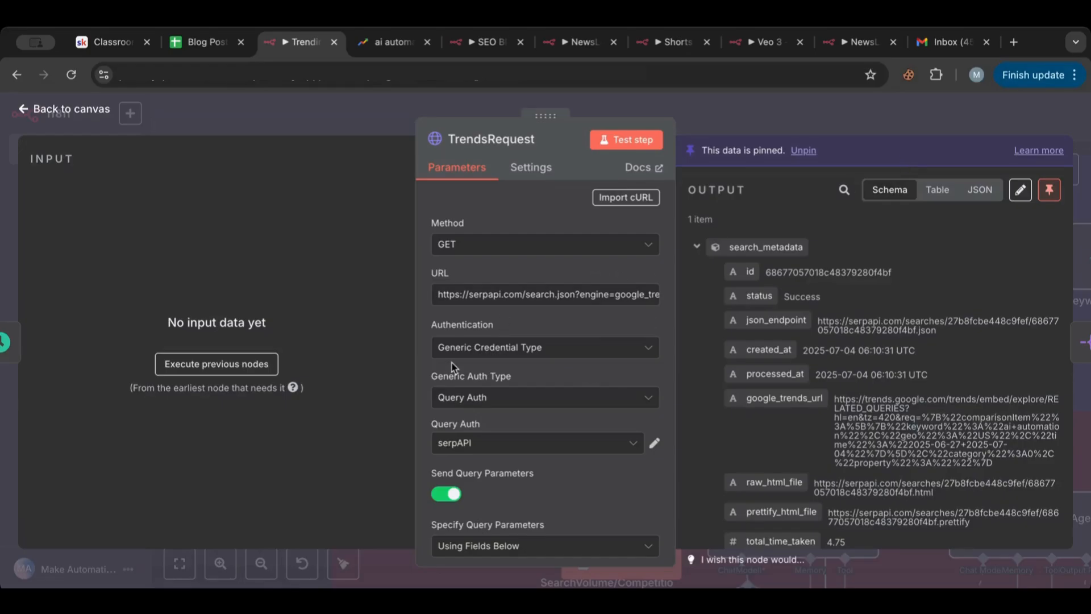
# Step: Review the search term (q) and region (geo) query parameters of the TrendsRequest node
pyautogui.scroll(-1, 453, 366)
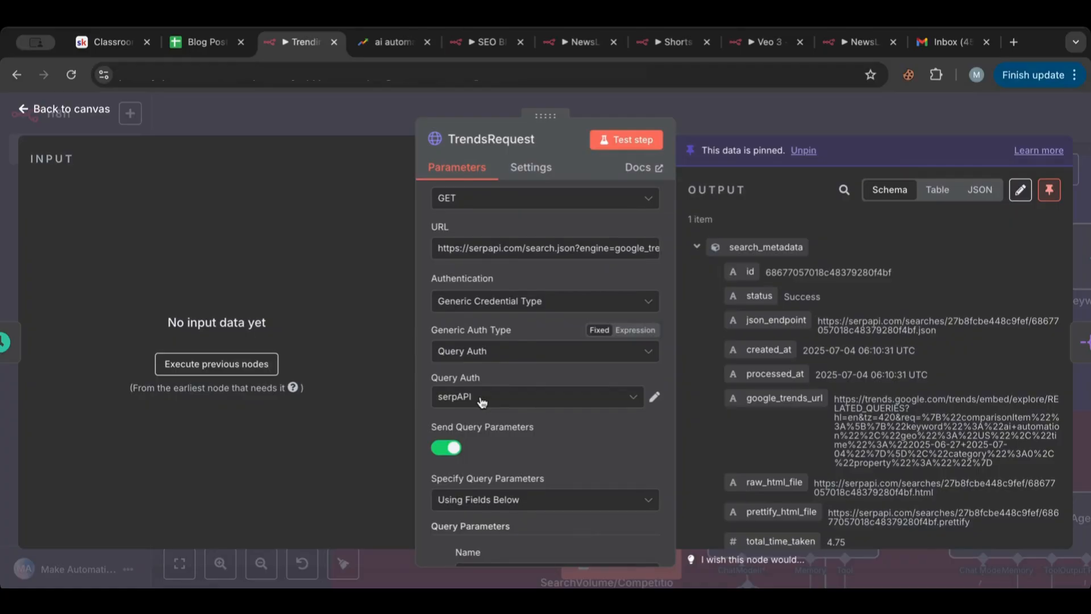
pyautogui.scroll(-3, 481, 401)
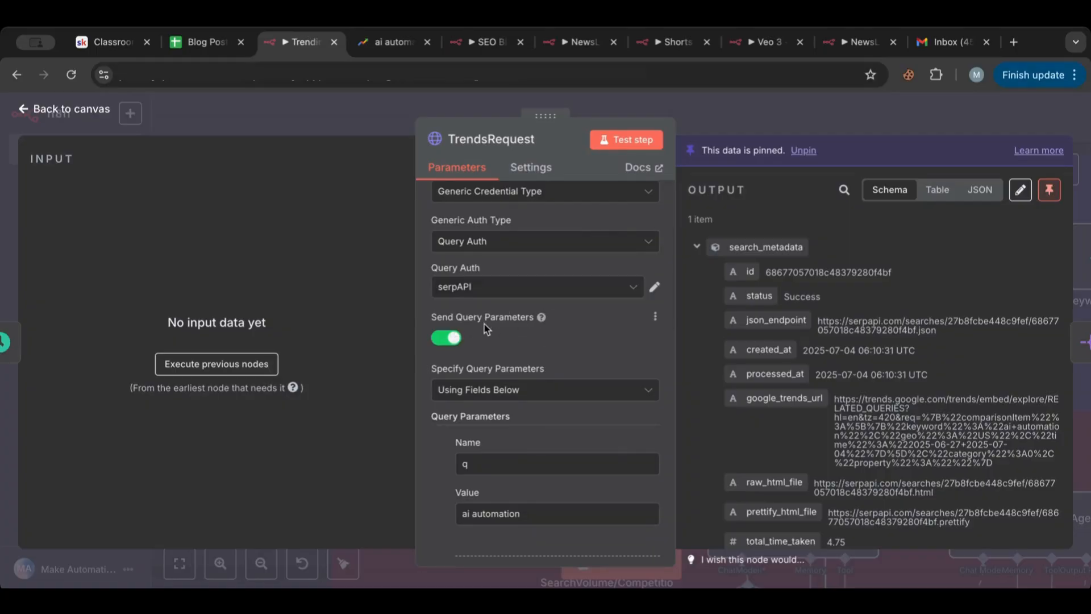
pyautogui.scroll(-2, 487, 325)
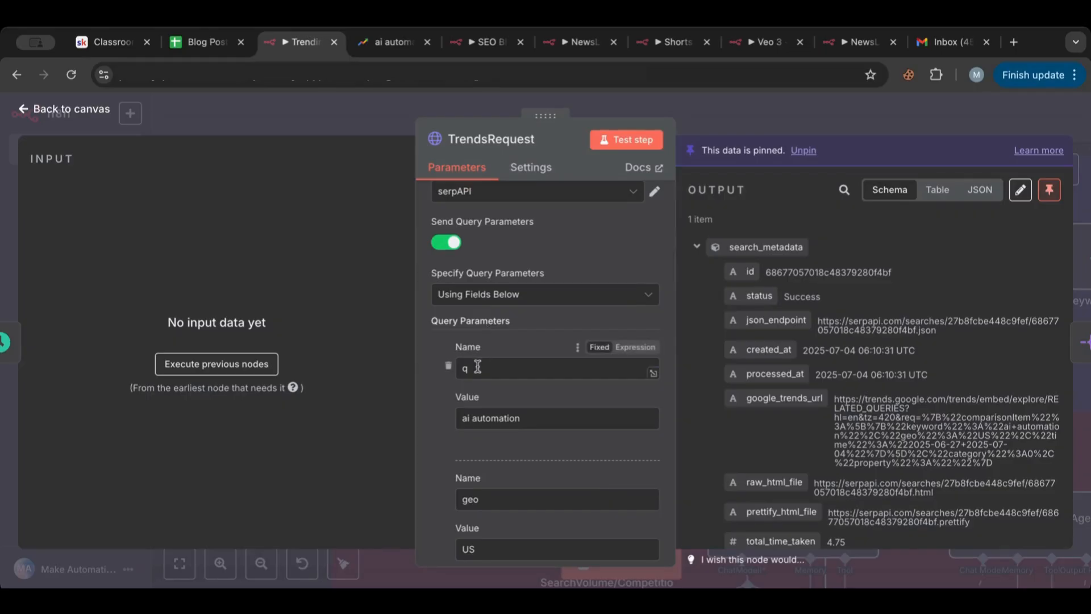
pyautogui.click(531, 420)
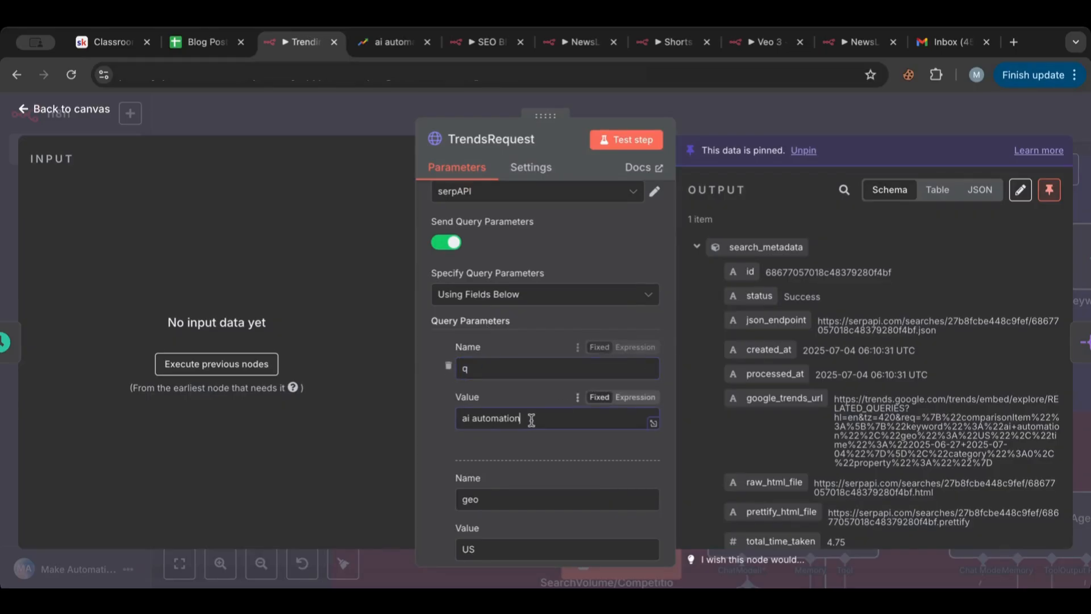
pyautogui.moveTo(531, 419); pyautogui.dragTo(435, 414)
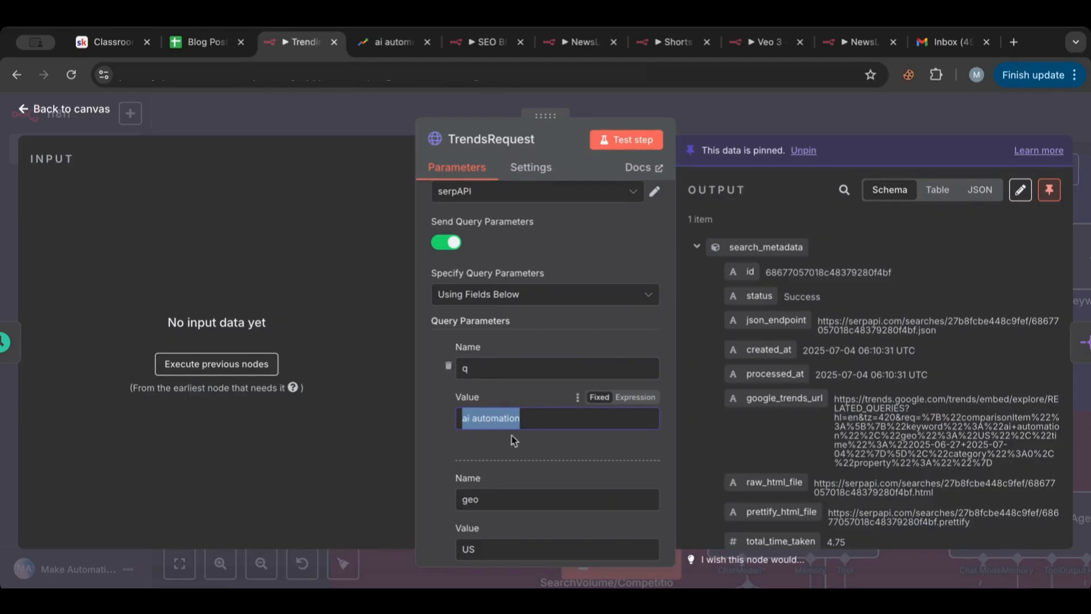
pyautogui.scroll(-2, 511, 440)
pyautogui.doubleClick(485, 392)
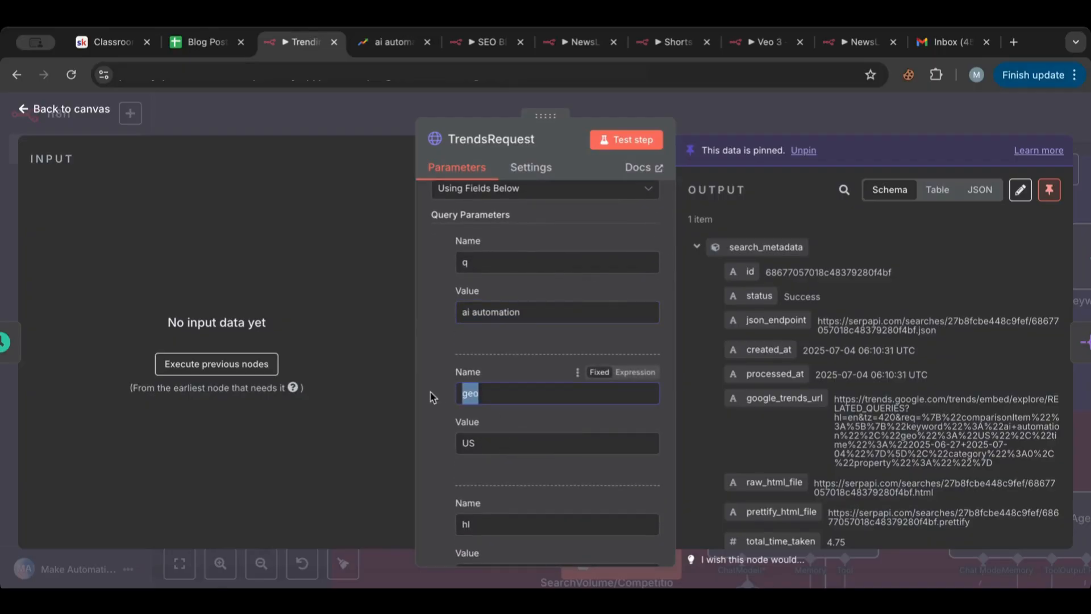
pyautogui.doubleClick(481, 442)
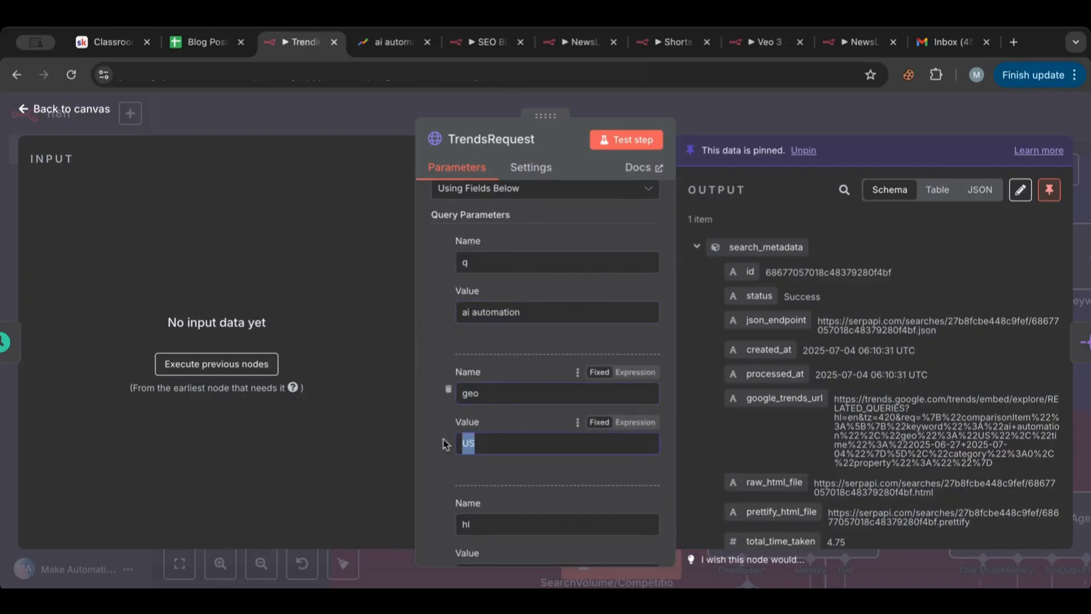
# Step: Review the language (hl) query parameter and open the date parameter's expression in the TrendsRequest node
pyautogui.scroll(-3, 489, 409)
pyautogui.doubleClick(490, 390)
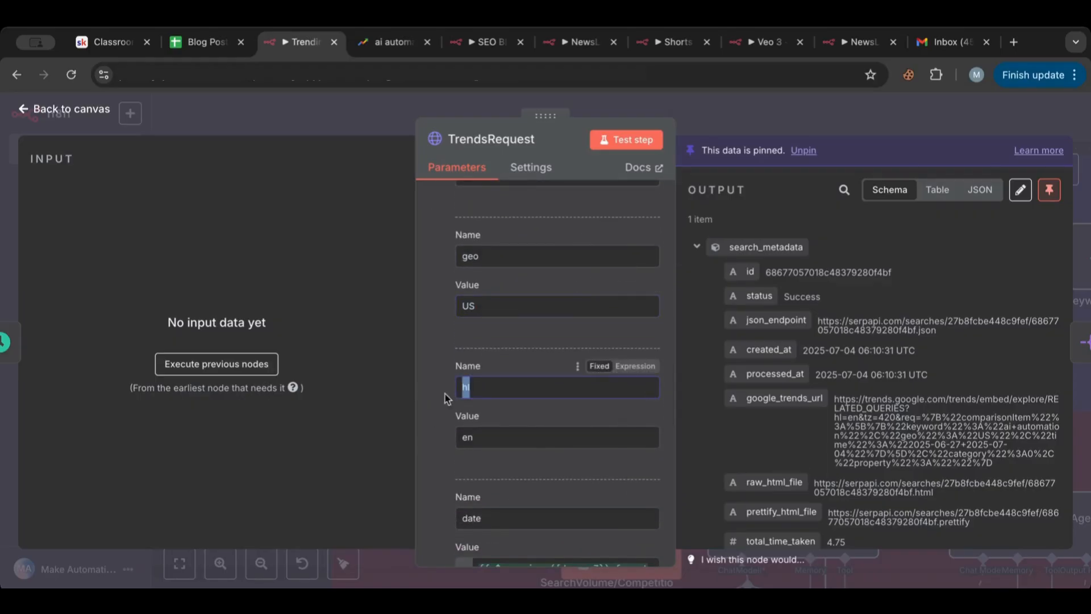
pyautogui.doubleClick(498, 441)
pyautogui.scroll(-2, 418, 438)
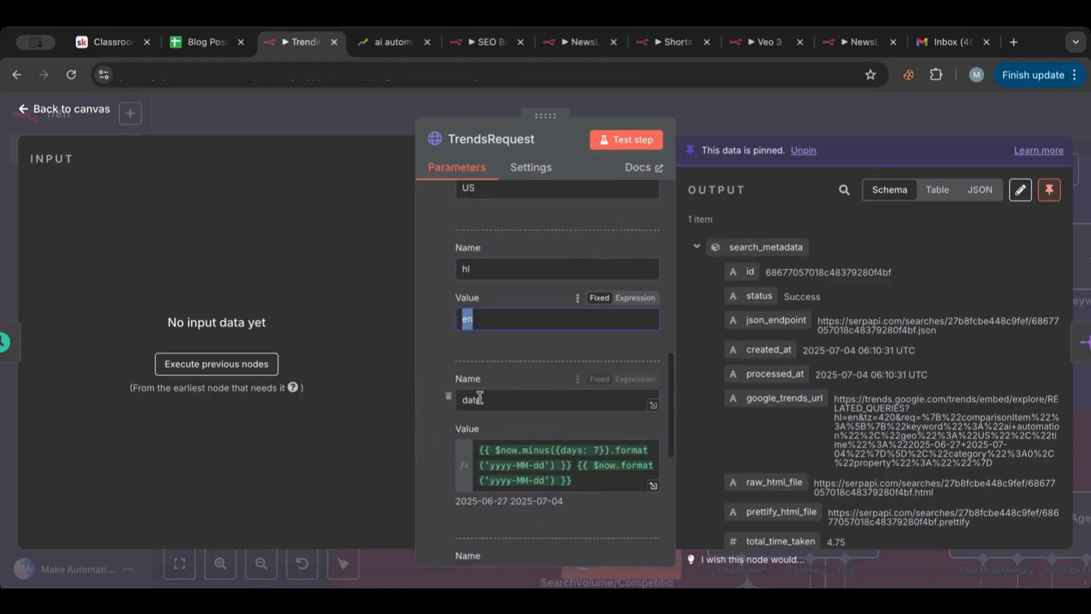
pyautogui.scroll(-2, 480, 398)
pyautogui.scroll(1, 495, 364)
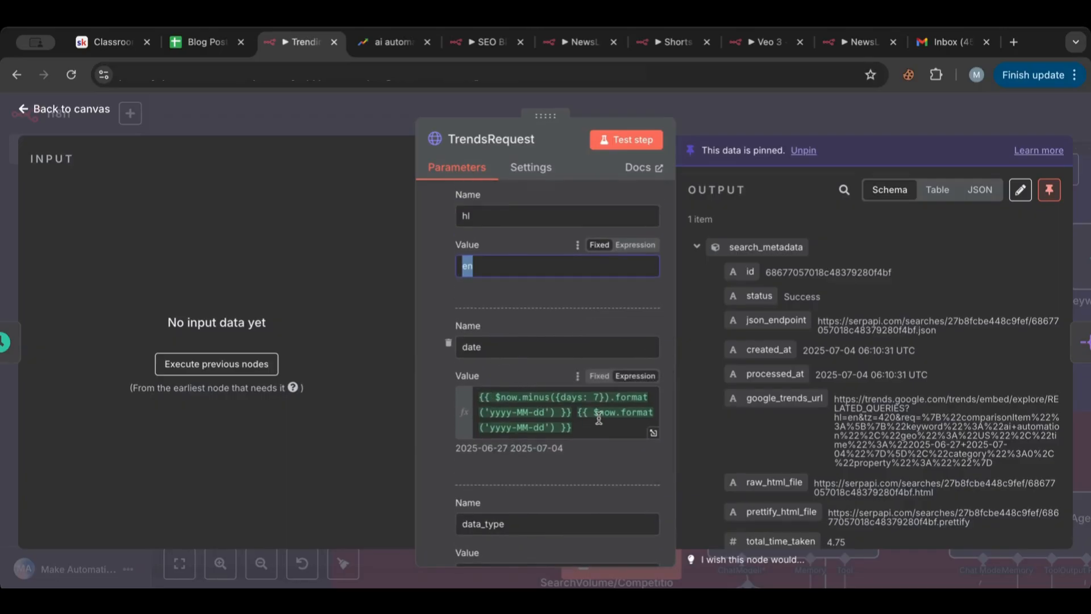
pyautogui.click(598, 419)
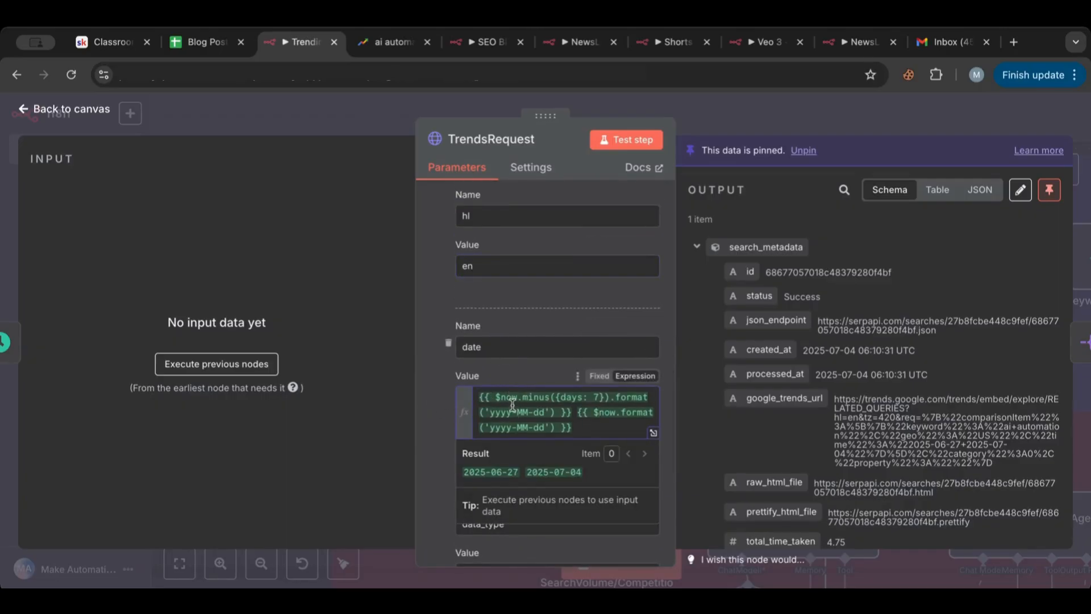
# Step: Review the date range produced by the date expression and the data_type query parameter in the TrendsRequest node
pyautogui.moveTo(509, 398)
pyautogui.moveTo(465, 473); pyautogui.dragTo(588, 472)
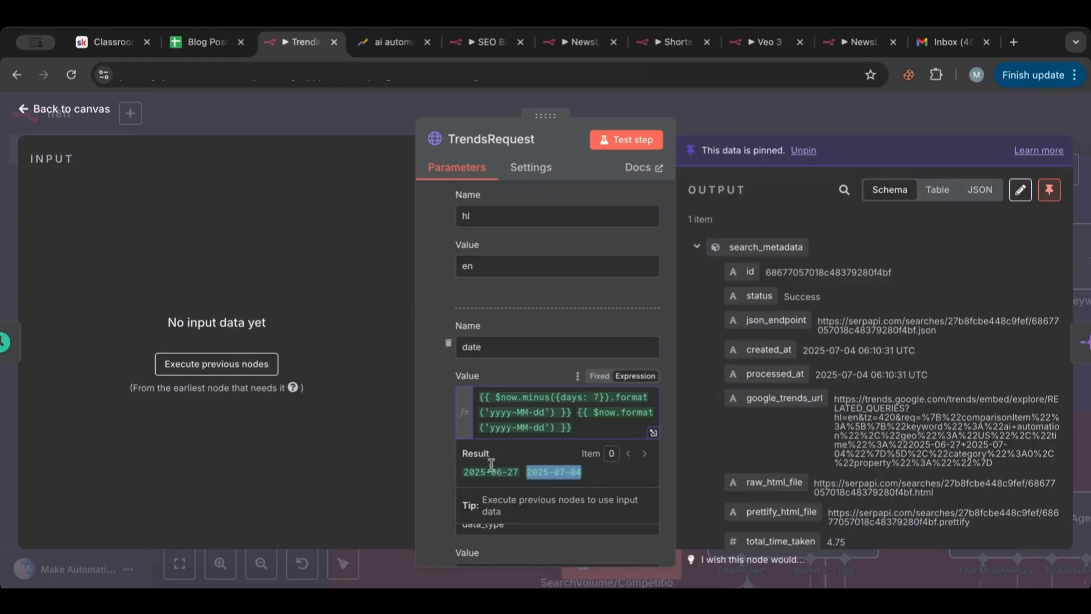
pyautogui.click(441, 393)
pyautogui.scroll(-3, 440, 393)
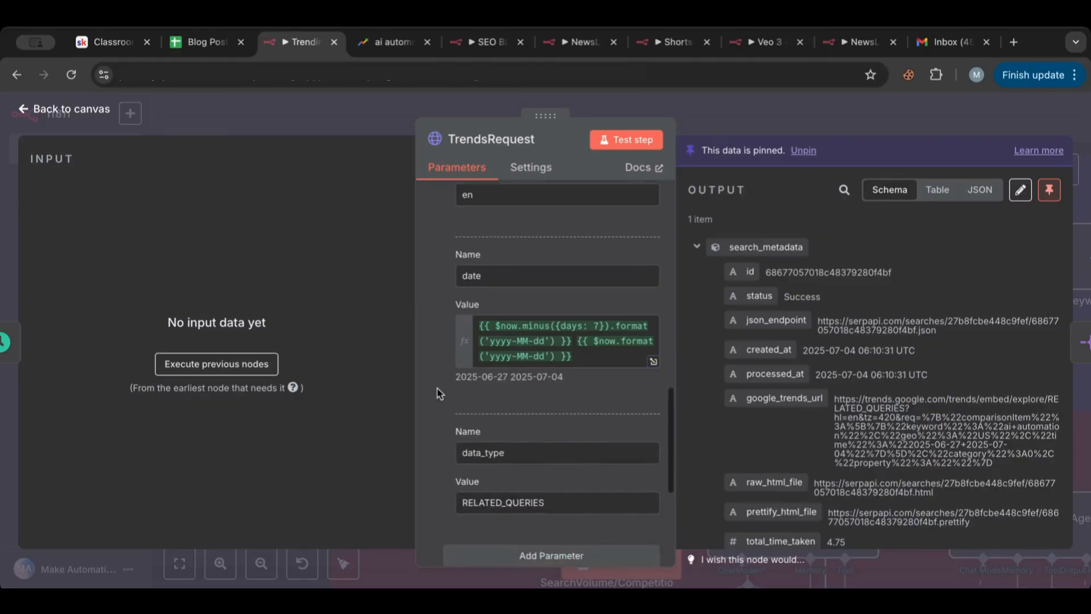
pyautogui.scroll(-4, 441, 393)
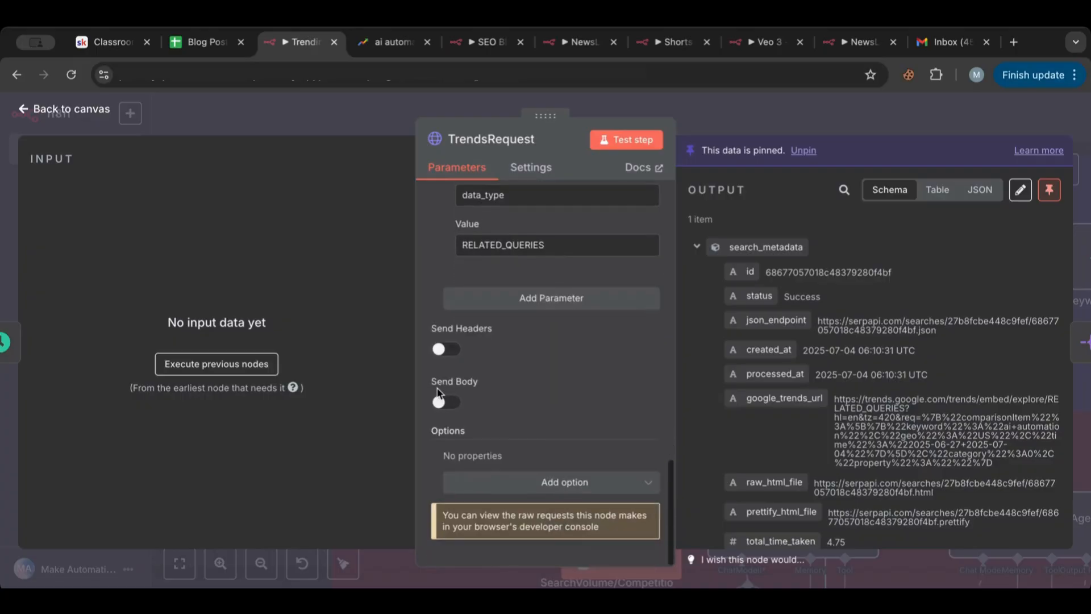
pyautogui.moveTo(510, 322); pyautogui.dragTo(456, 323)
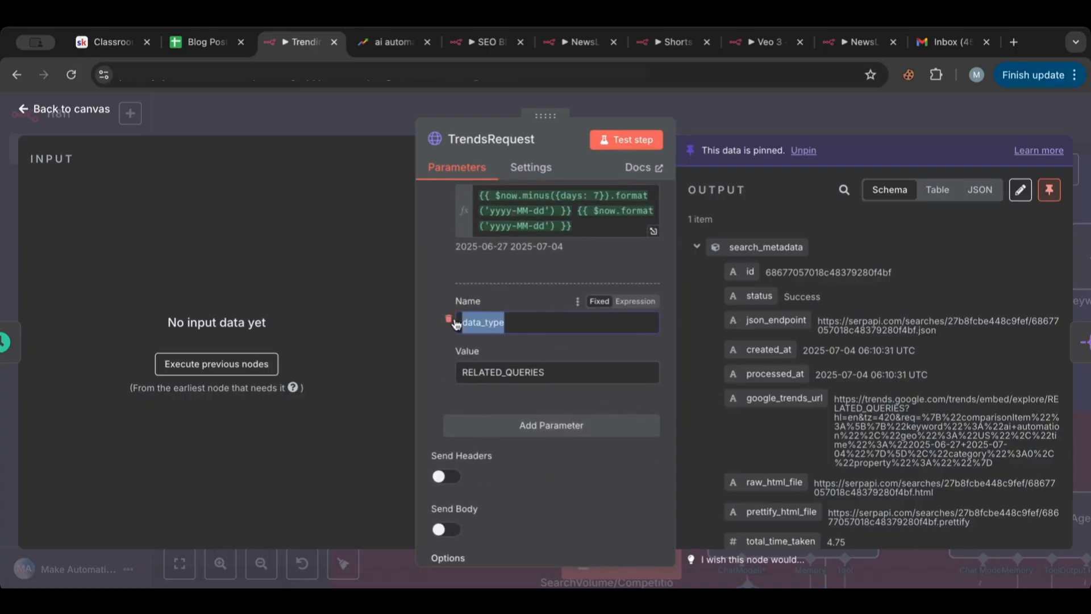
pyautogui.moveTo(567, 370); pyautogui.dragTo(429, 373)
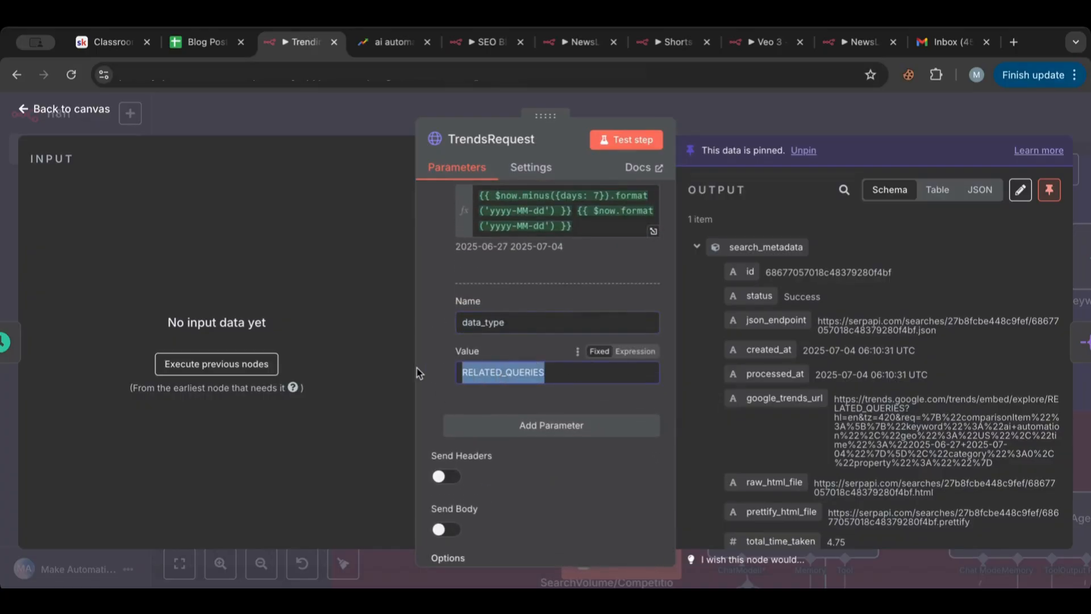
# Step: Switch to the Google Trends page for "ai automation" and view its related topics and related queries
pyautogui.click(383, 42)
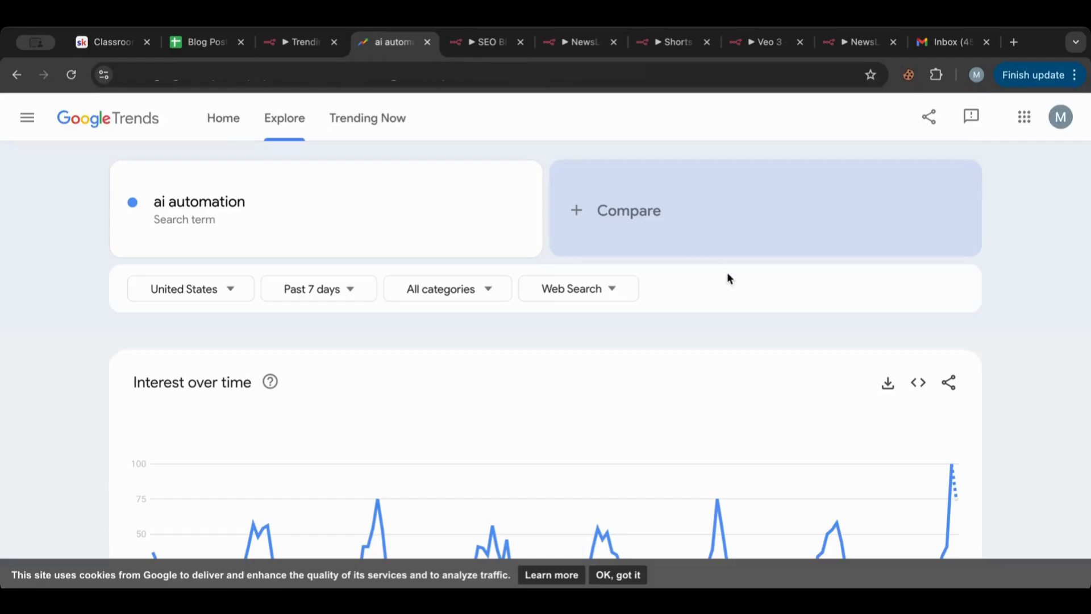
pyautogui.scroll(-10, 727, 276)
pyautogui.scroll(2, 726, 277)
pyautogui.scroll(-4, 726, 278)
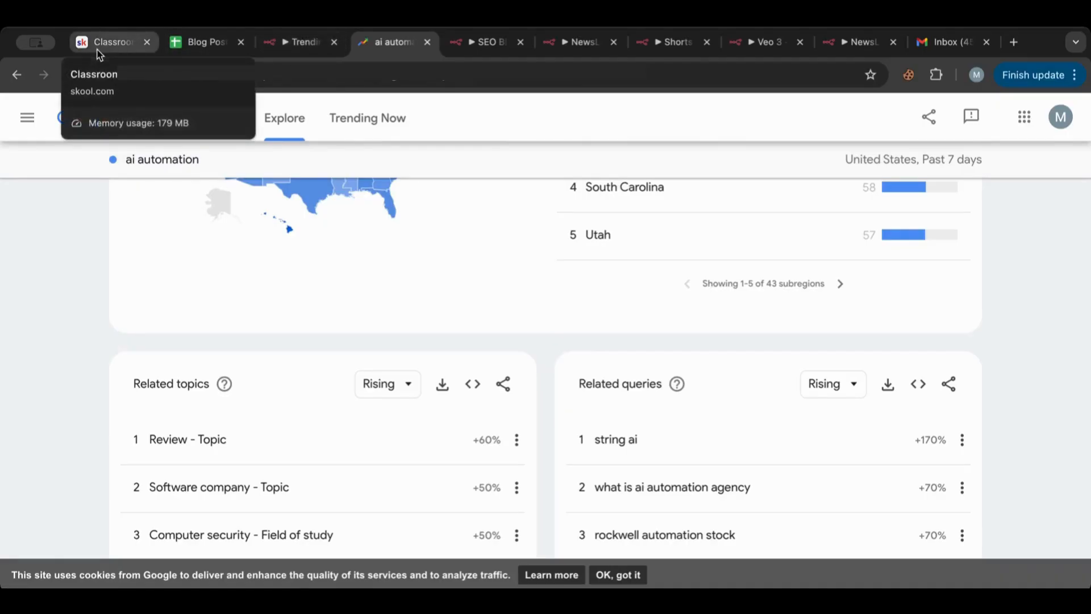
# Step: Return to the Trending Keywords workflow in n8n and locate the rising related queries in the TrendsRequest output
pyautogui.click(307, 43)
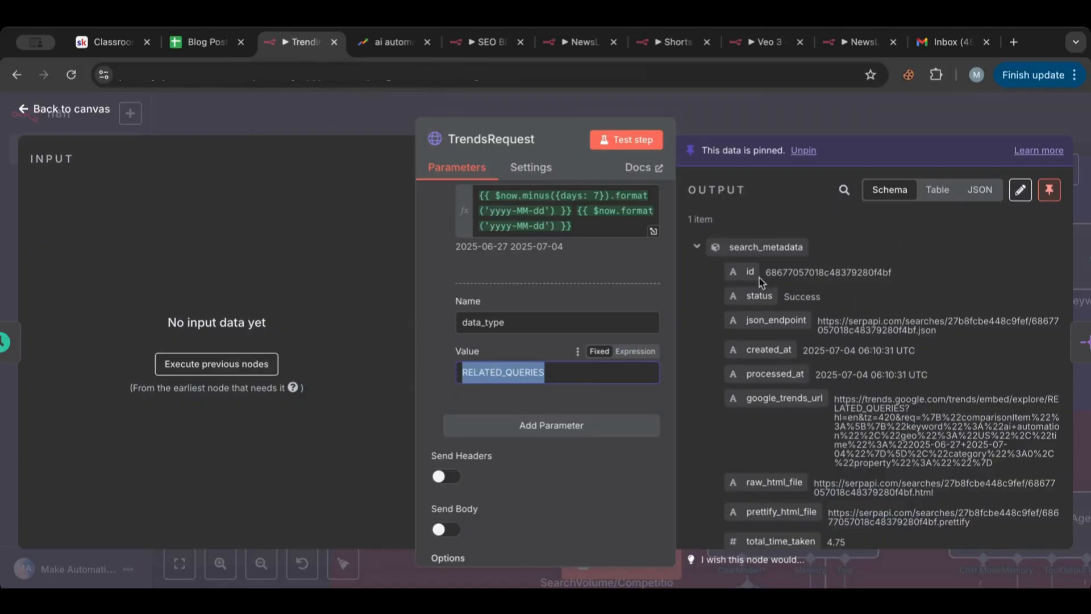
pyautogui.scroll(-3, 816, 299)
pyautogui.scroll(3, 816, 299)
pyautogui.scroll(-10, 816, 299)
pyautogui.scroll(2, 816, 299)
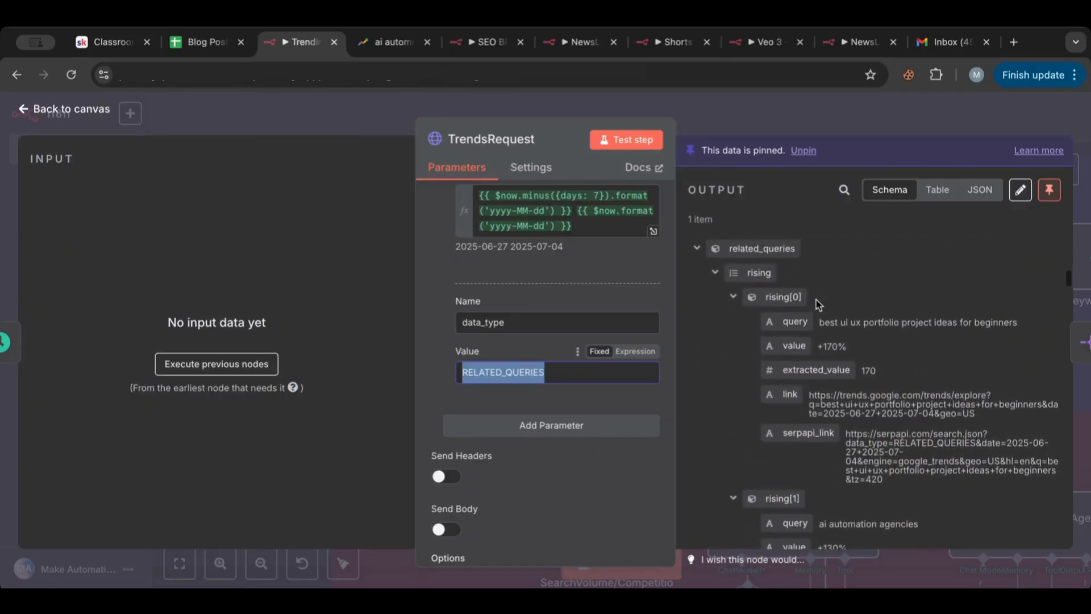
pyautogui.scroll(1, 817, 299)
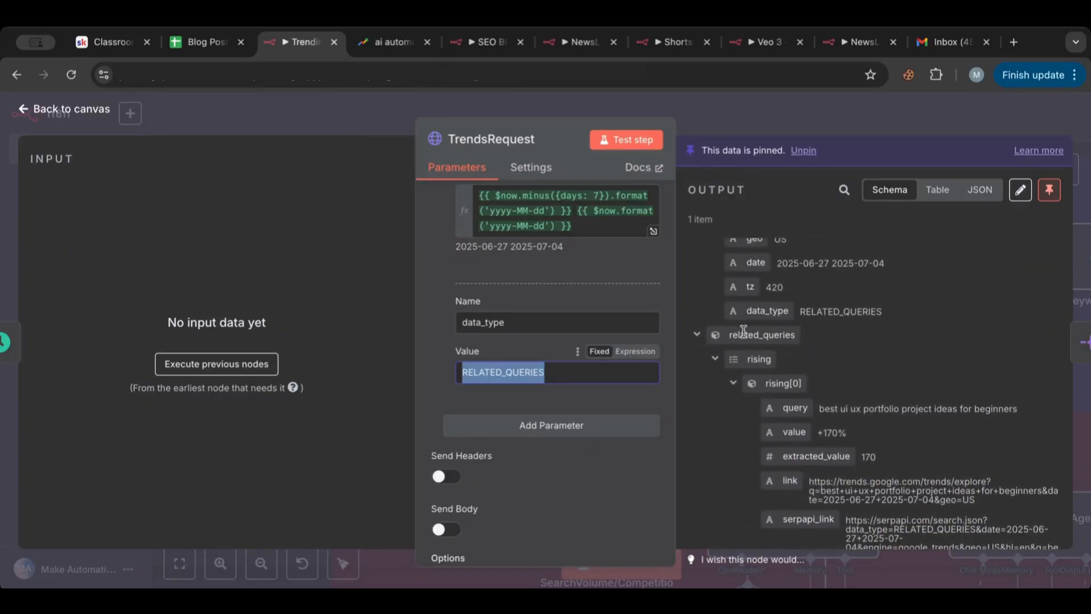
pyautogui.scroll(-2, 776, 374)
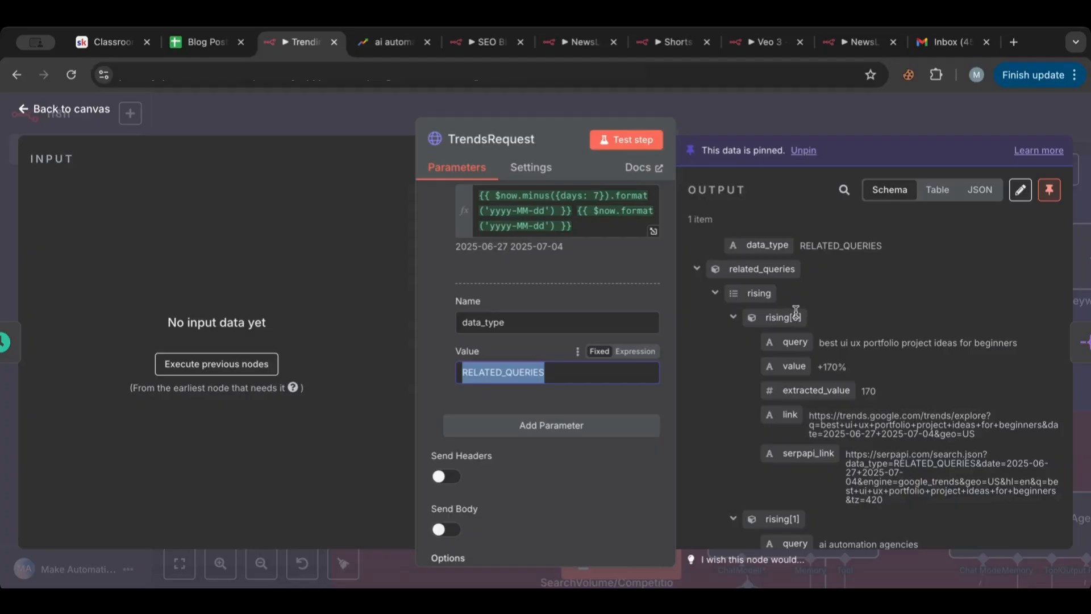
# Step: Look through all the rising entries in the TrendsRequest output, as far as the start of the top list and back
pyautogui.scroll(-5, 796, 312)
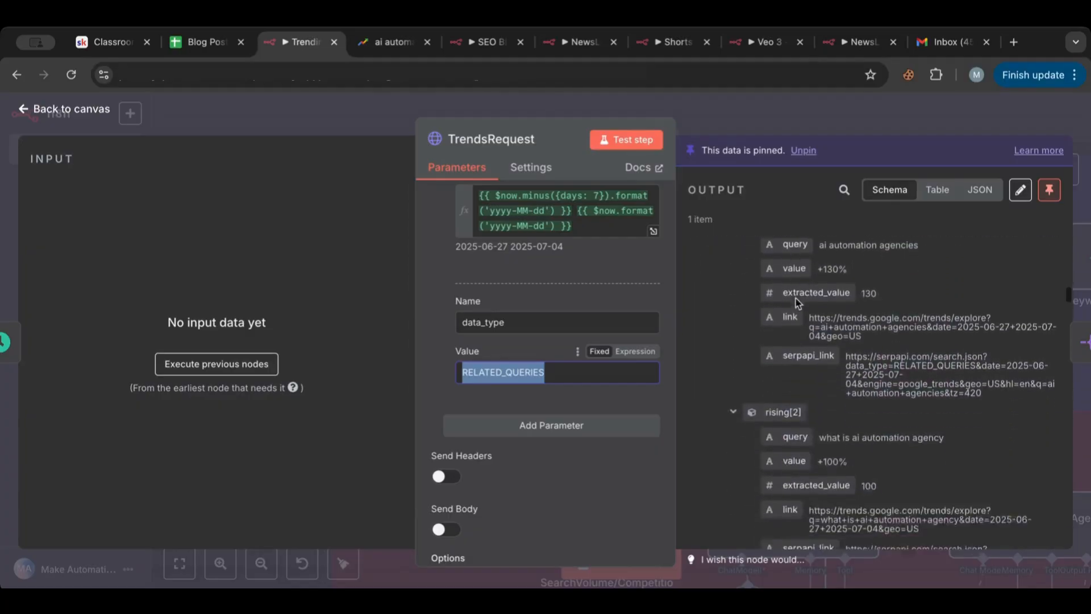
pyautogui.scroll(-10, 798, 302)
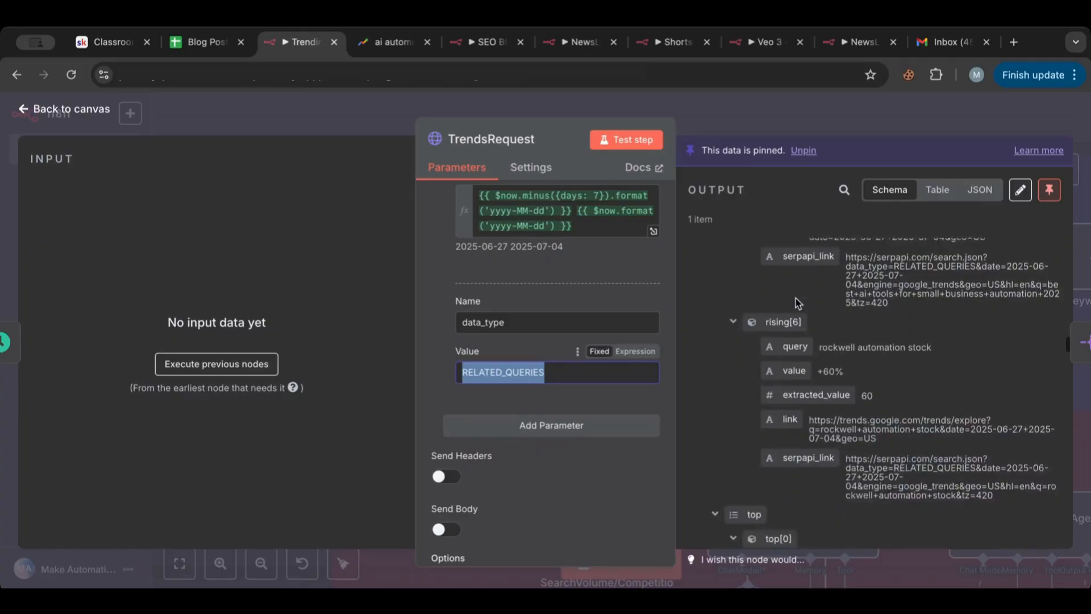
pyautogui.scroll(-3, 798, 303)
pyautogui.scroll(3, 796, 298)
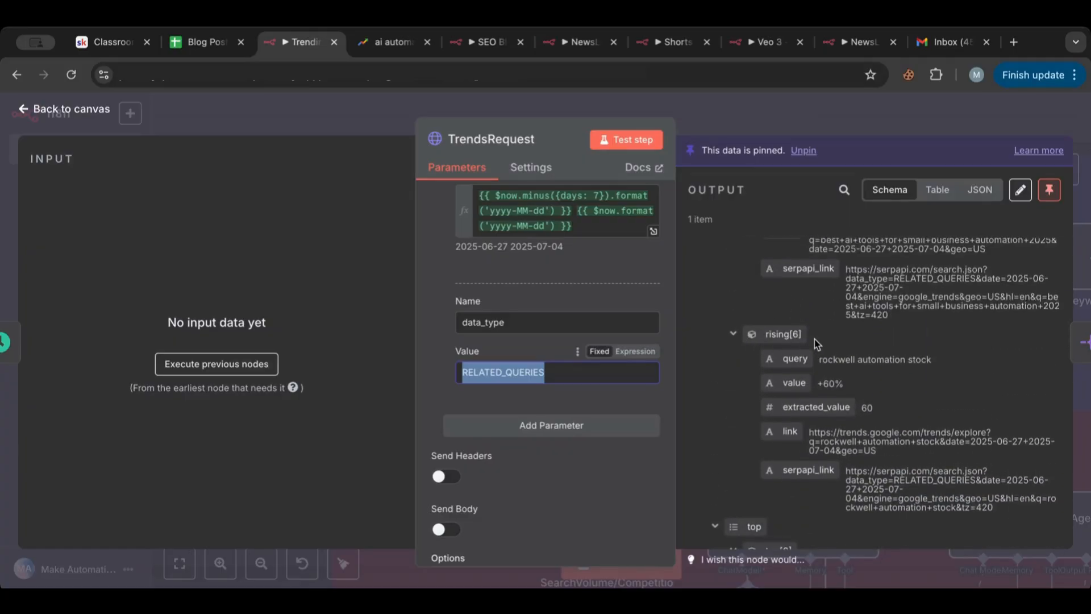
pyautogui.scroll(10, 816, 344)
pyautogui.scroll(-5, 816, 344)
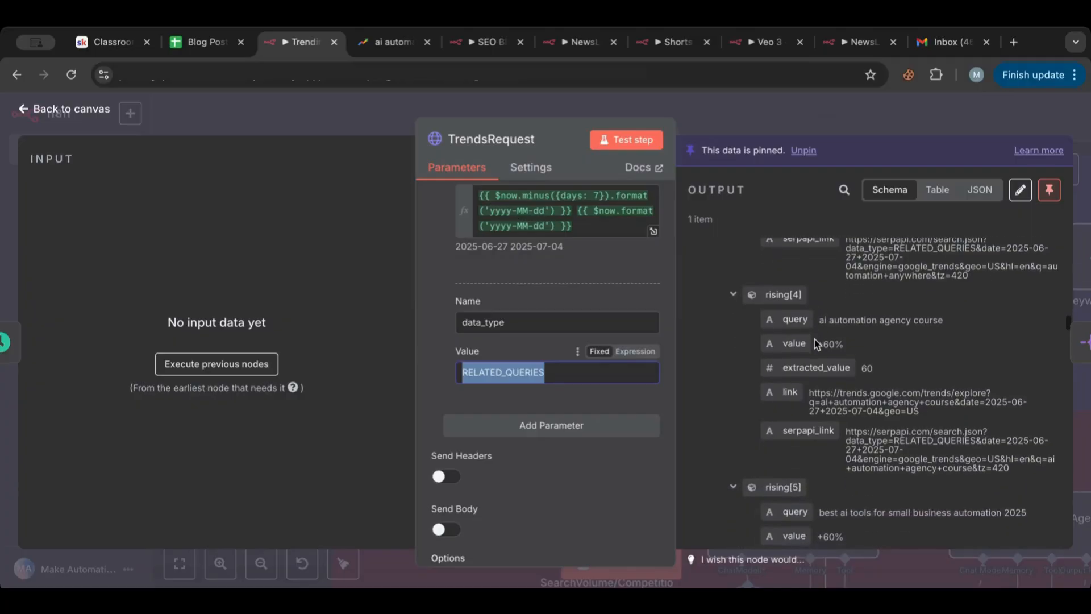
pyautogui.scroll(10, 816, 344)
pyautogui.scroll(-3, 816, 344)
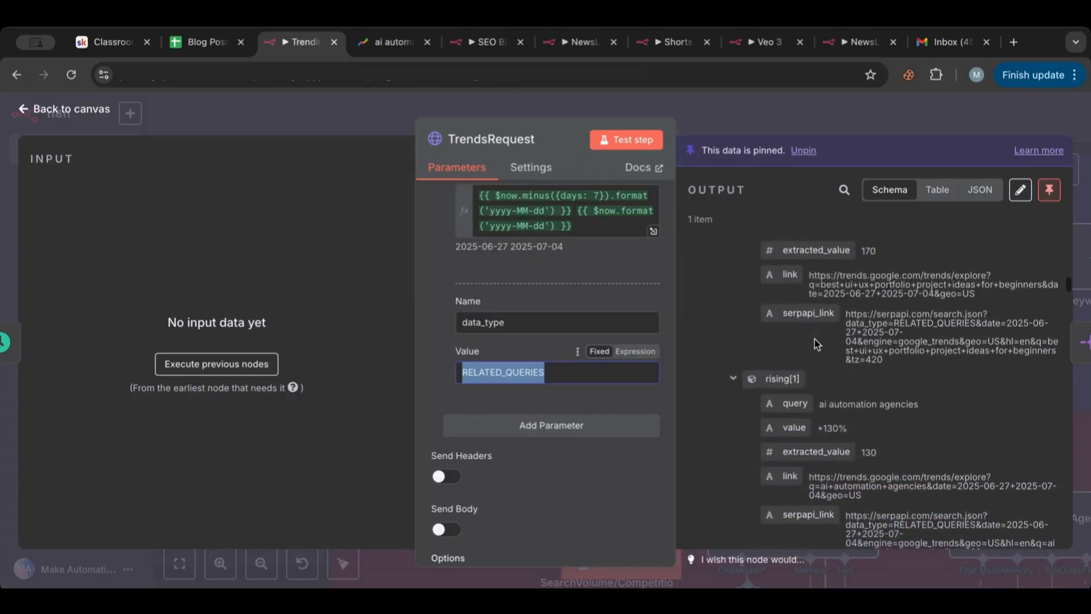
pyautogui.scroll(5, 819, 335)
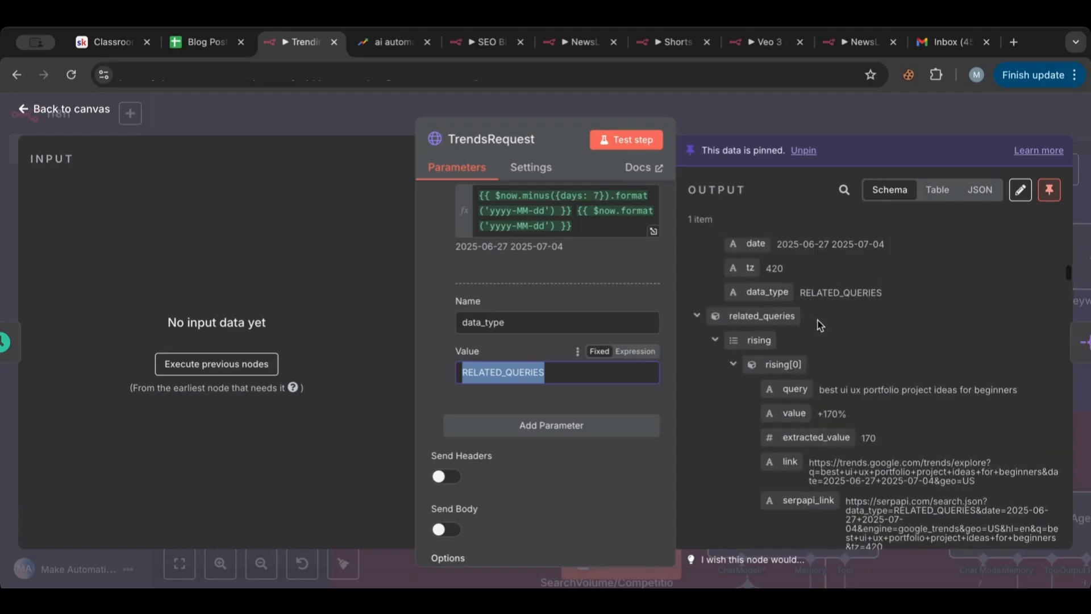
# Step: Examine the query, value and link fields of the second rising entry and close the TrendsRequest node
pyautogui.scroll(-5, 819, 335)
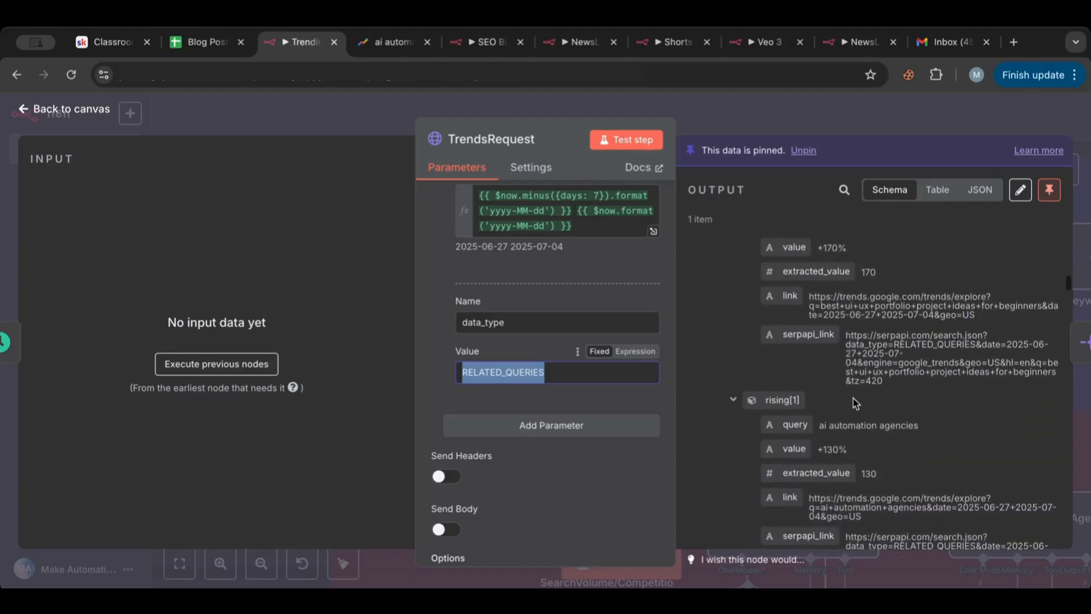
pyautogui.click(822, 421)
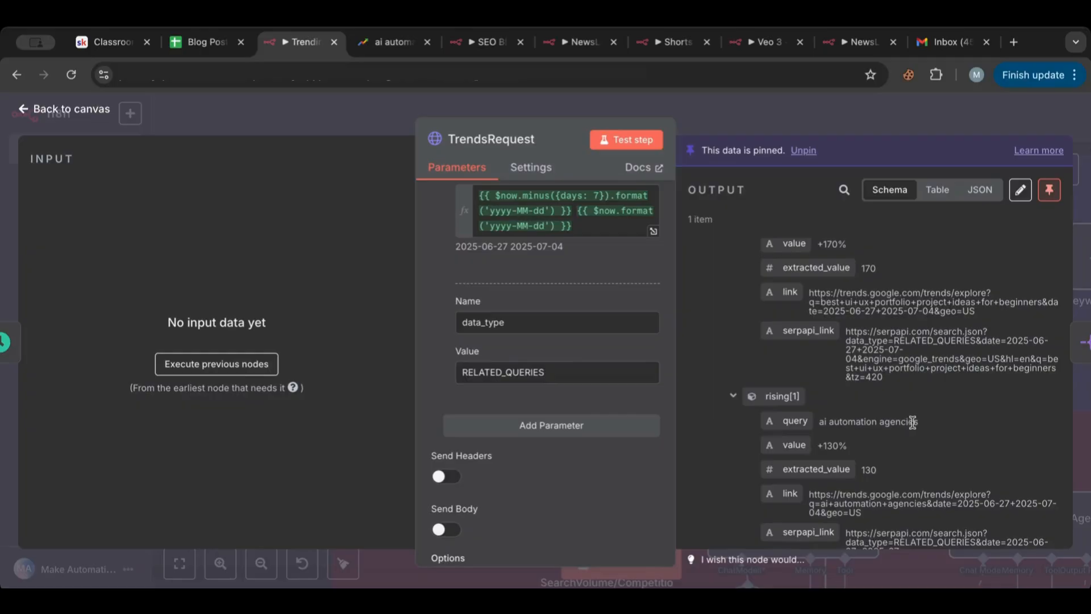
pyautogui.scroll(-3, 916, 421)
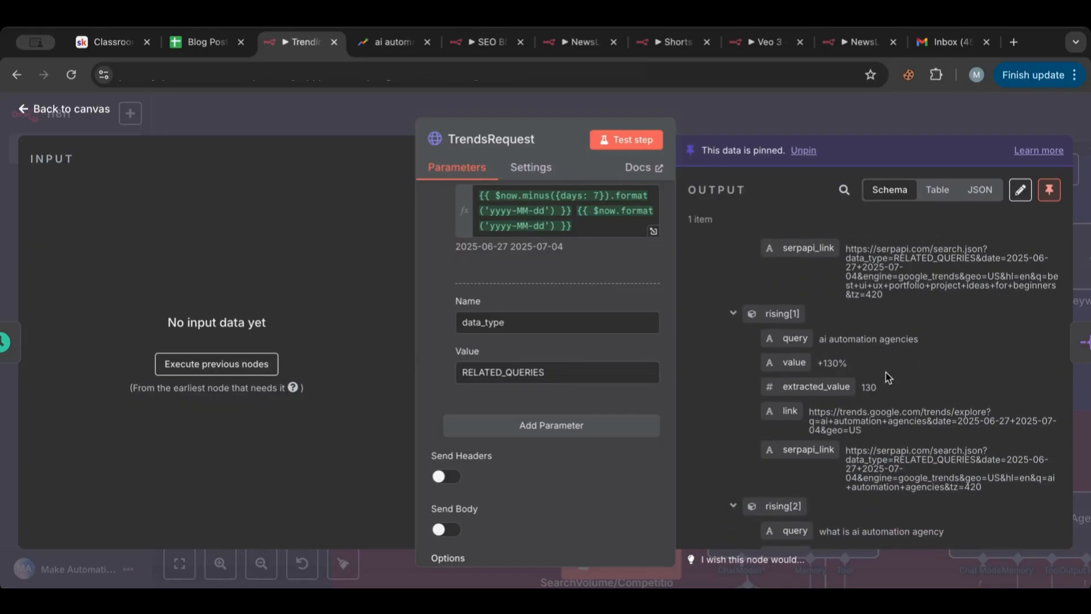
pyautogui.scroll(-2, 887, 375)
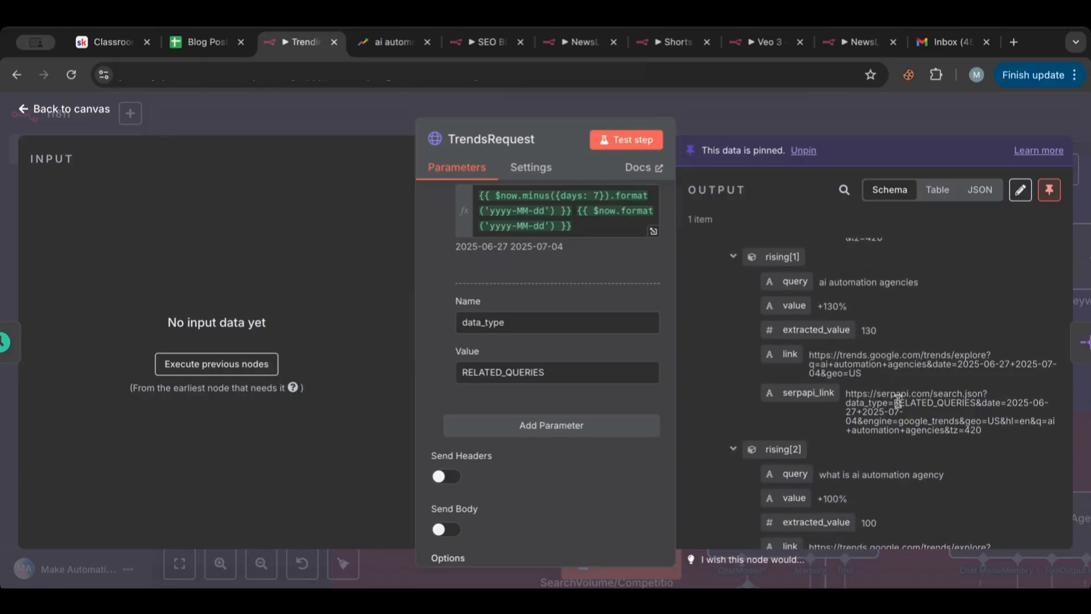
pyautogui.scroll(2, 737, 413)
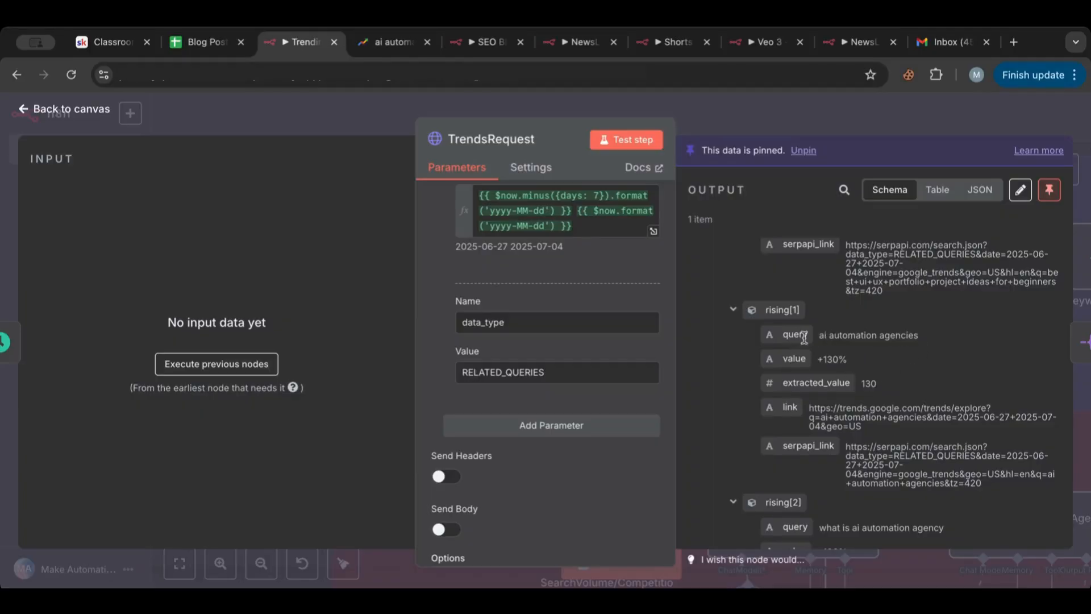
pyautogui.click(66, 113)
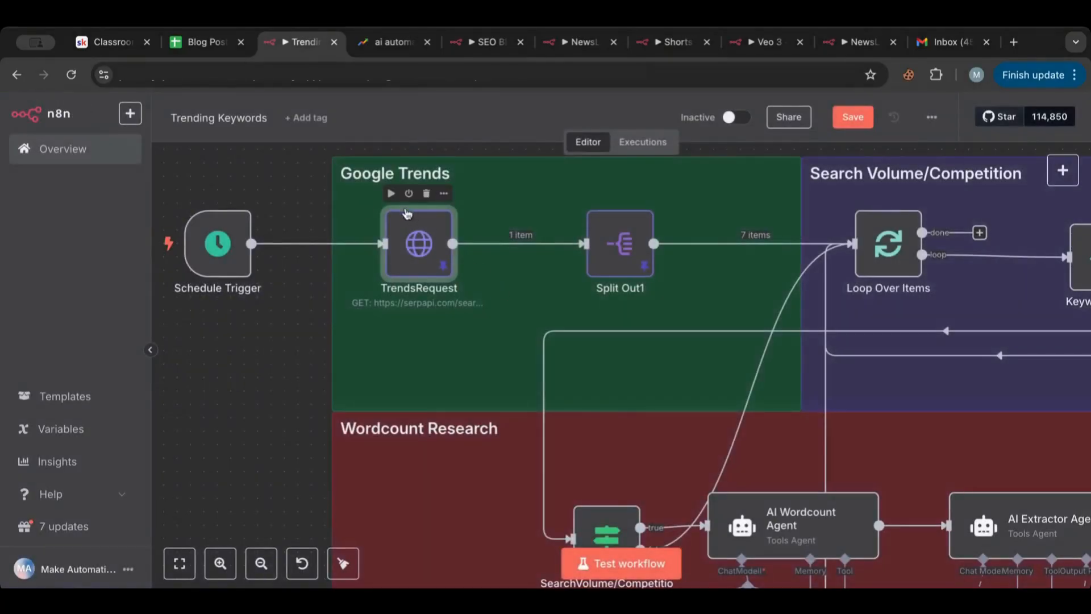
# Step: Open the Split Out1 node, review its field to split out and its output, and return to the canvas
pyautogui.doubleClick(608, 249)
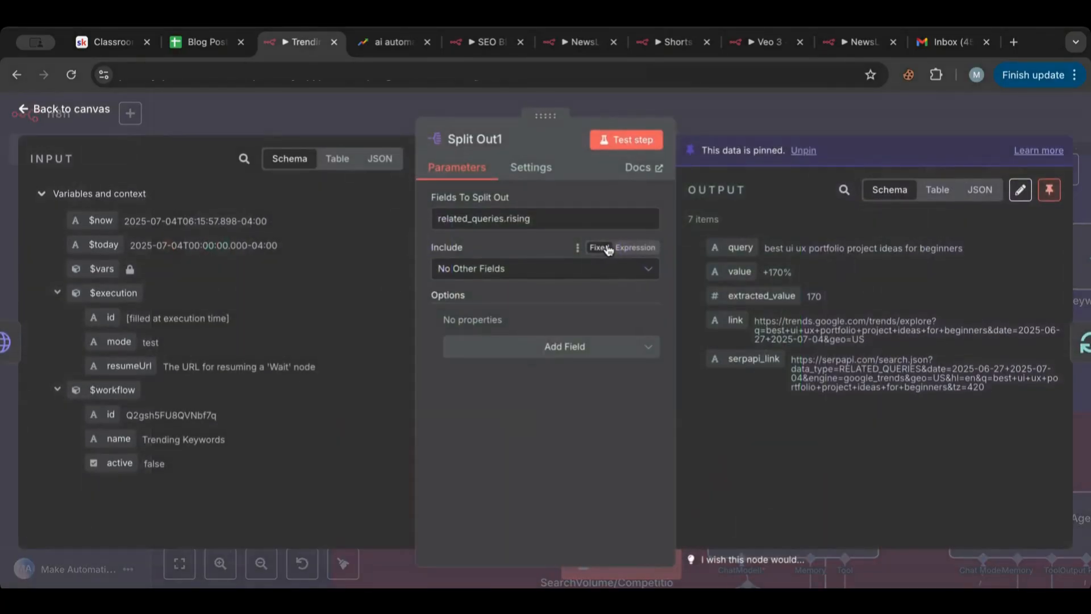
pyautogui.scroll(-3, 156, 297)
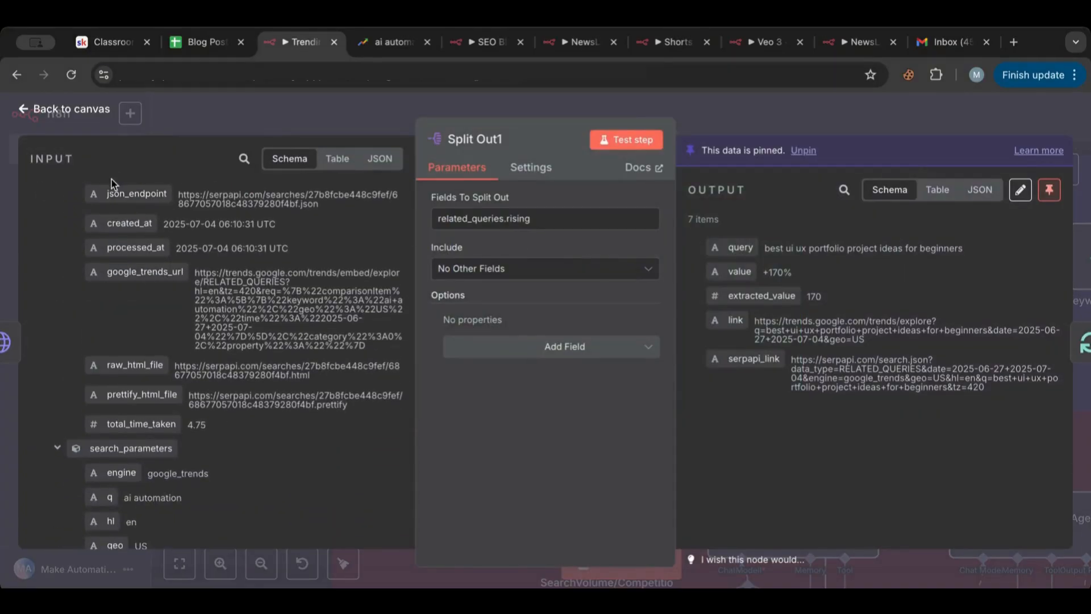
pyautogui.click(96, 113)
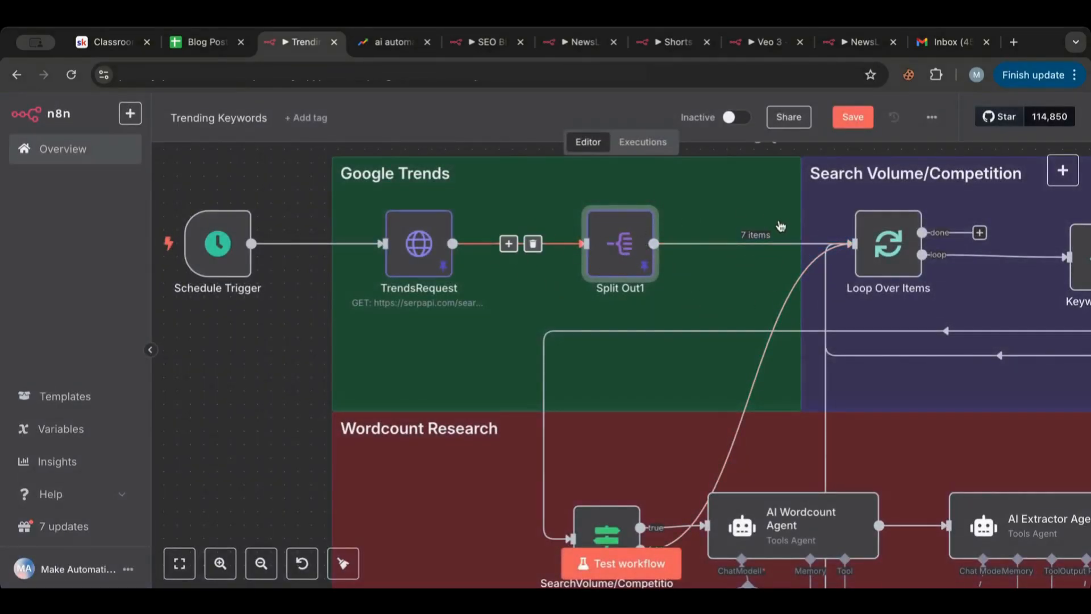
# Step: Reopen the Split Out1 node and examine the search parameters and rising queries in its input data
pyautogui.doubleClick(619, 237)
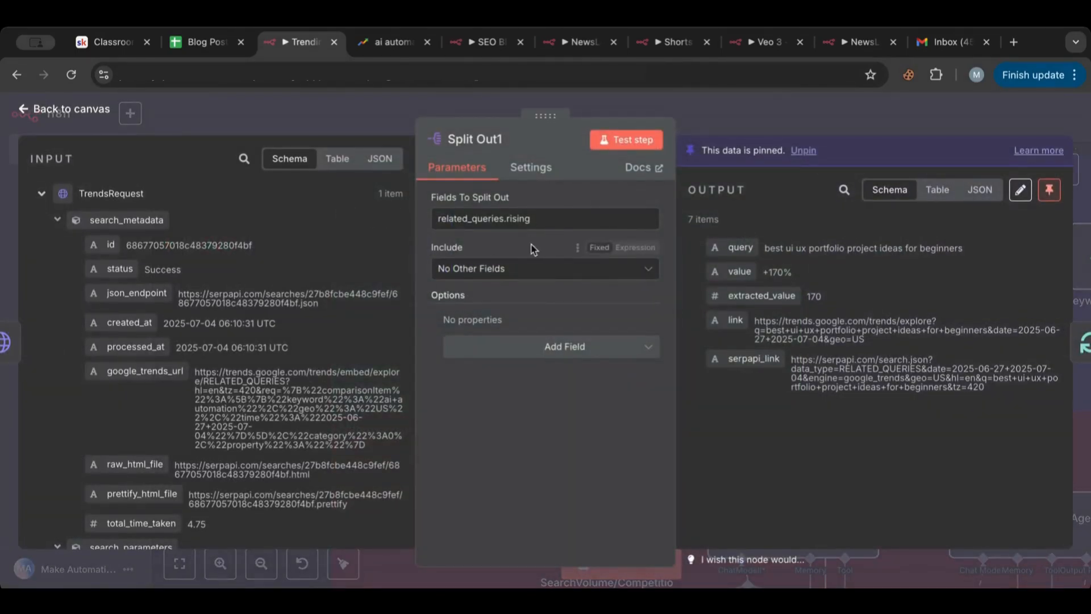
pyautogui.scroll(-4, 182, 372)
pyautogui.scroll(-5, 182, 372)
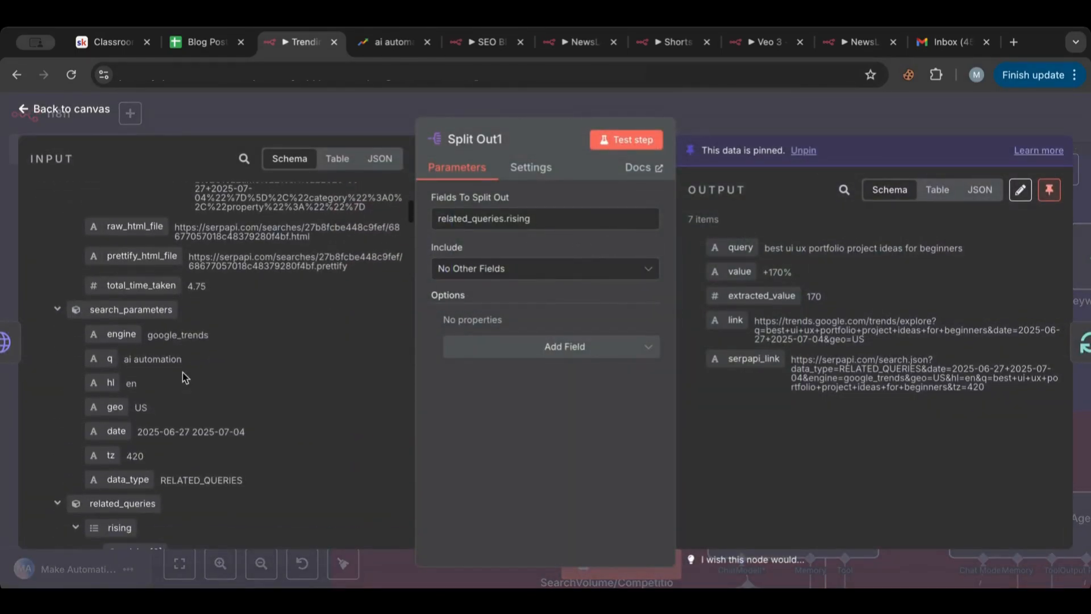
pyautogui.scroll(-9, 153, 374)
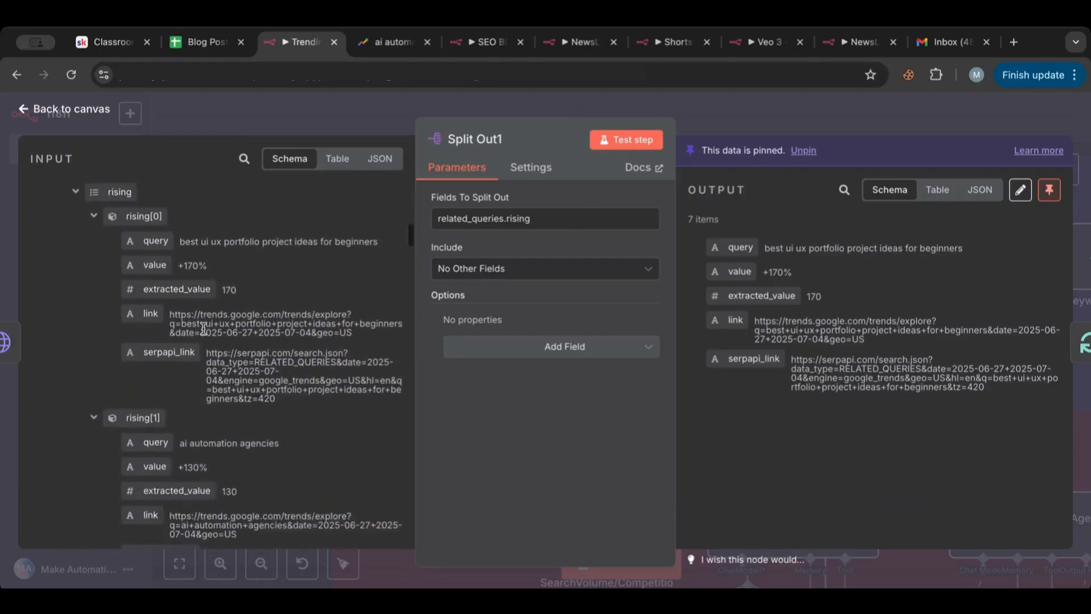
pyautogui.scroll(-12, 153, 374)
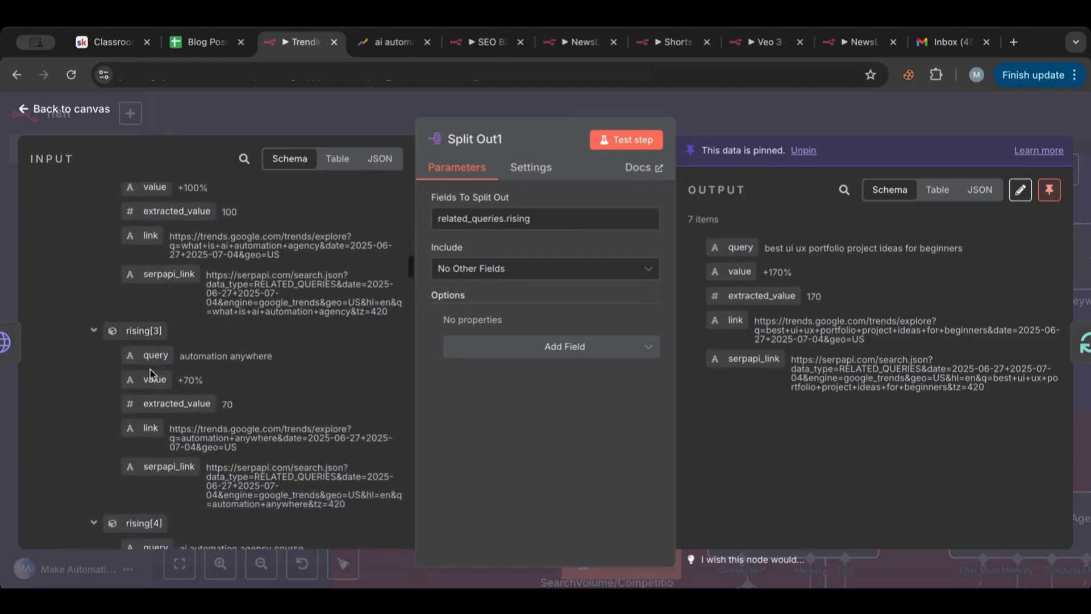
# Step: Compare the top queries with the rising queries in Split Out1's input data and close the node
pyautogui.scroll(-2, 149, 370)
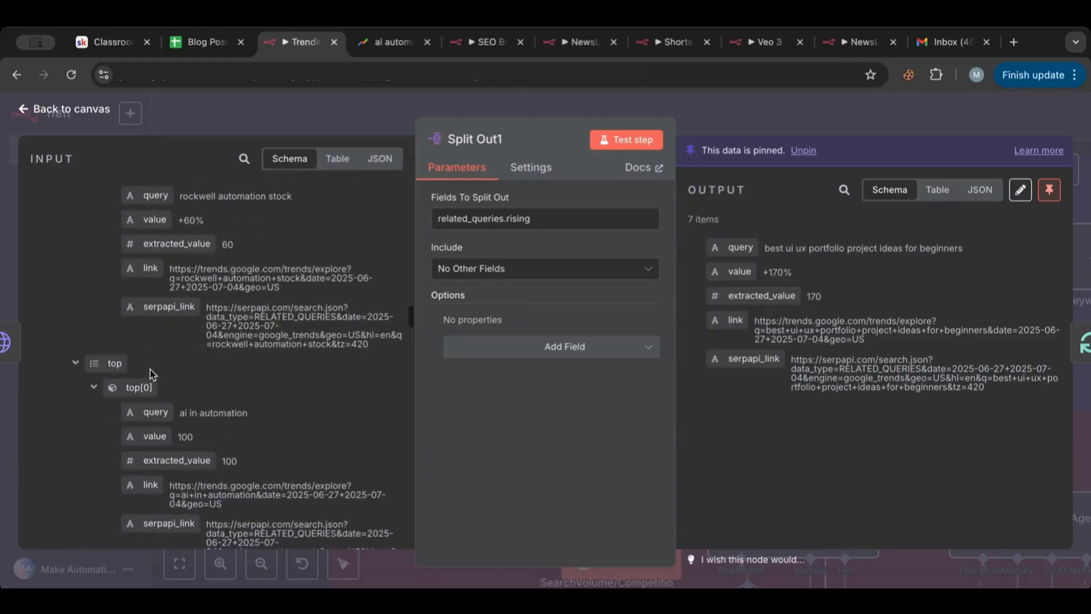
pyautogui.scroll(-3, 162, 459)
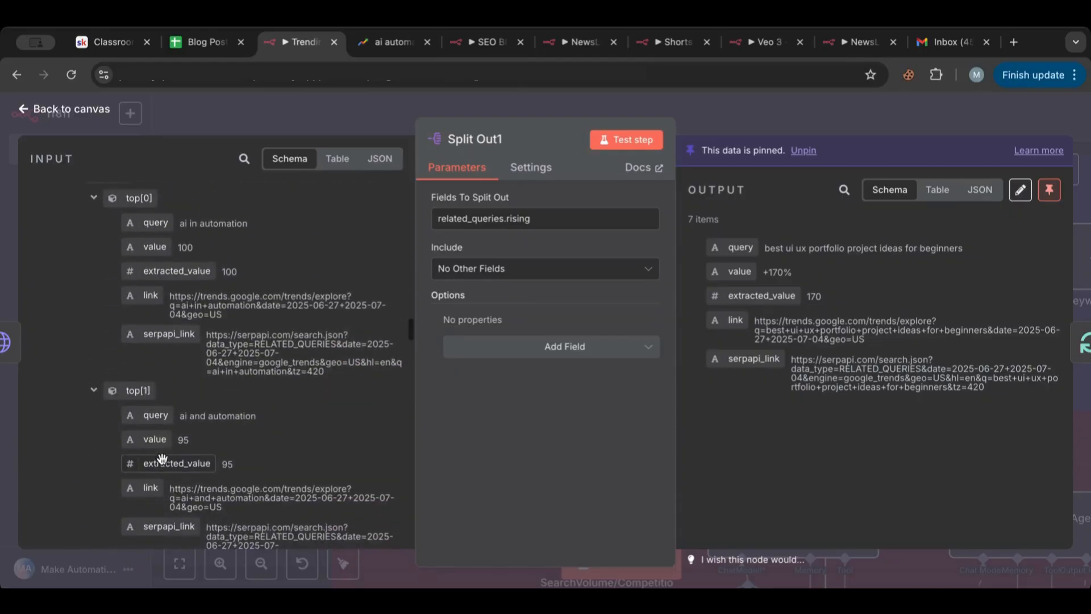
pyautogui.scroll(-3, 162, 459)
pyautogui.scroll(-2, 162, 460)
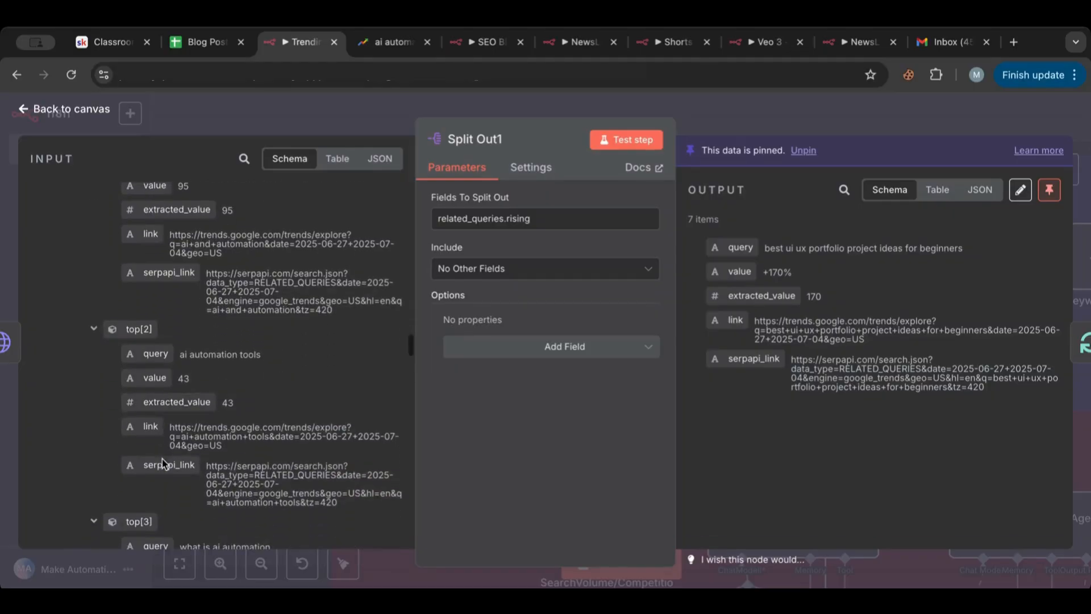
pyautogui.scroll(20, 163, 459)
pyautogui.scroll(12, 162, 460)
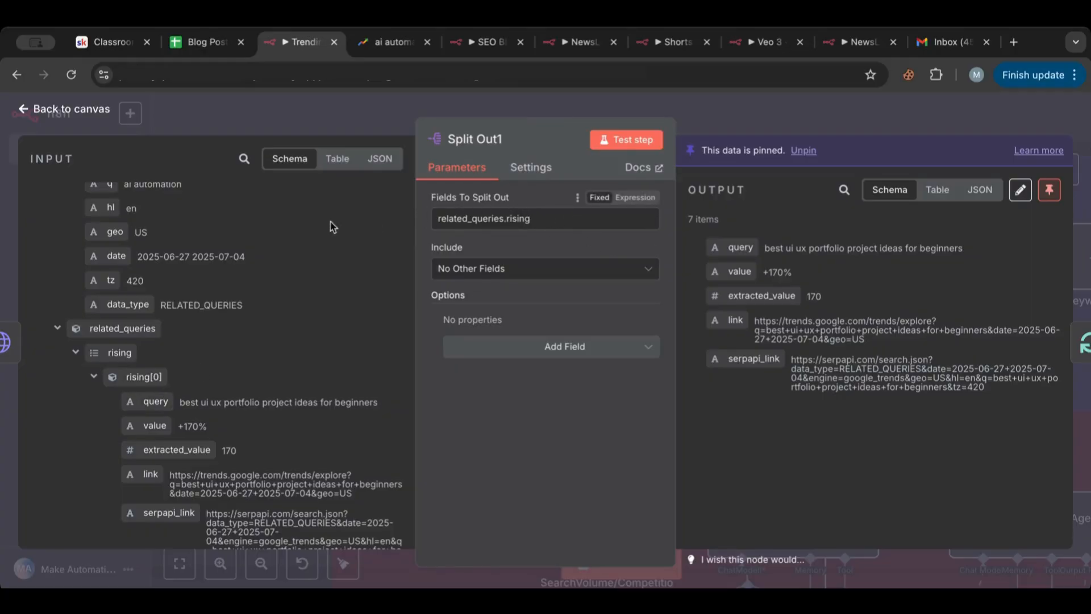
pyautogui.click(62, 117)
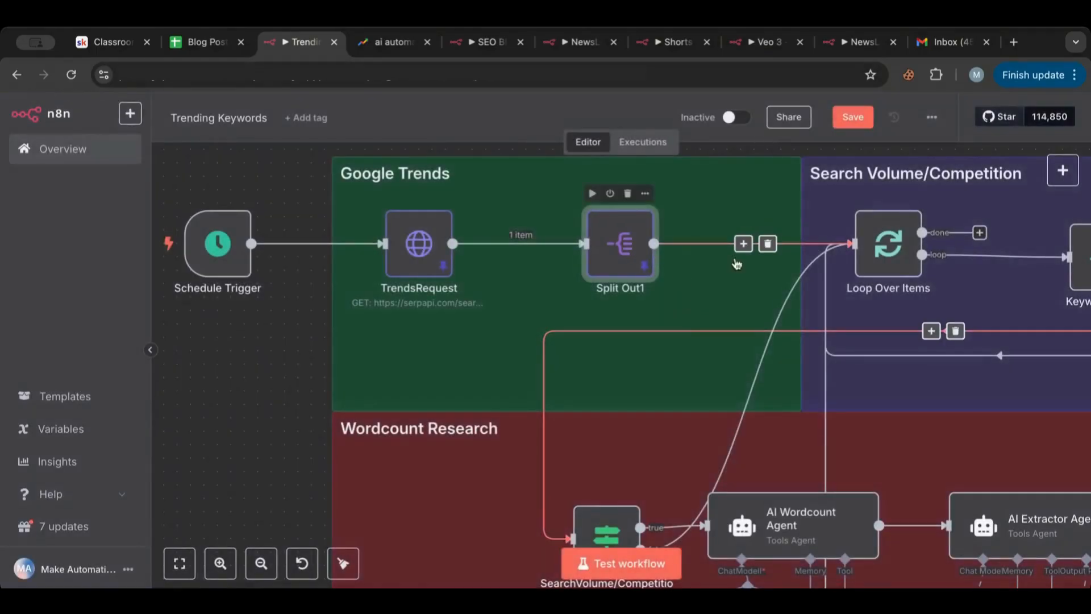
# Step: Examine how Split Out1 in the Google Trends section feeds the Loop Over Items, KeywordExists and SearchVolume nodes
pyautogui.hscroll(3, 753, 310)
pyautogui.scroll(1, 754, 310)
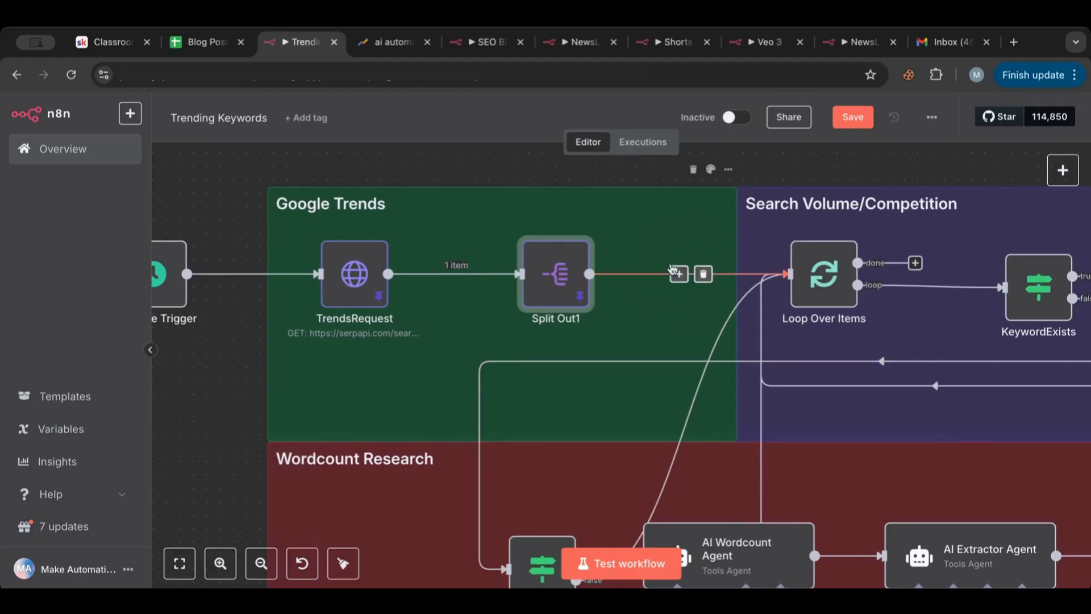
pyautogui.hscroll(8, 682, 261)
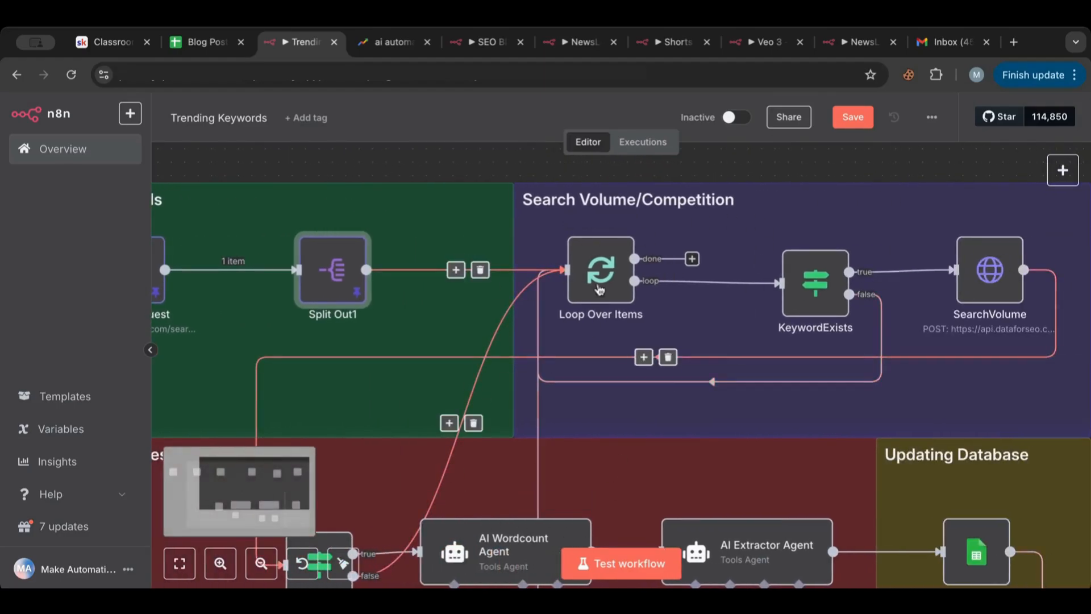
pyautogui.hscroll(2, 466, 179)
pyautogui.scroll(1, 466, 179)
pyautogui.hscroll(2, 465, 179)
pyautogui.scroll(1, 465, 180)
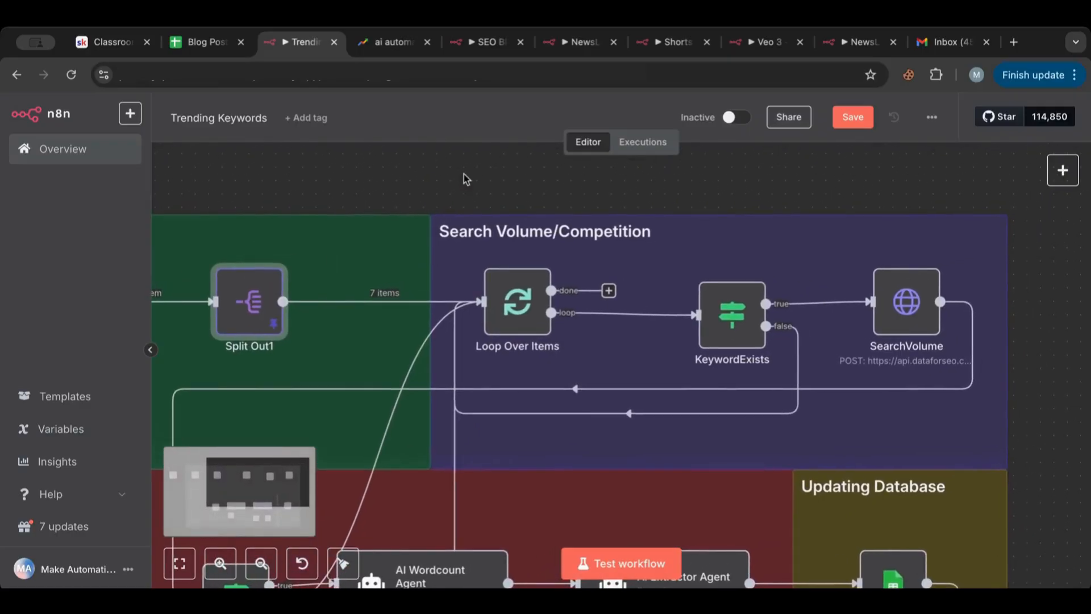
pyautogui.hscroll(-10, 443, 181)
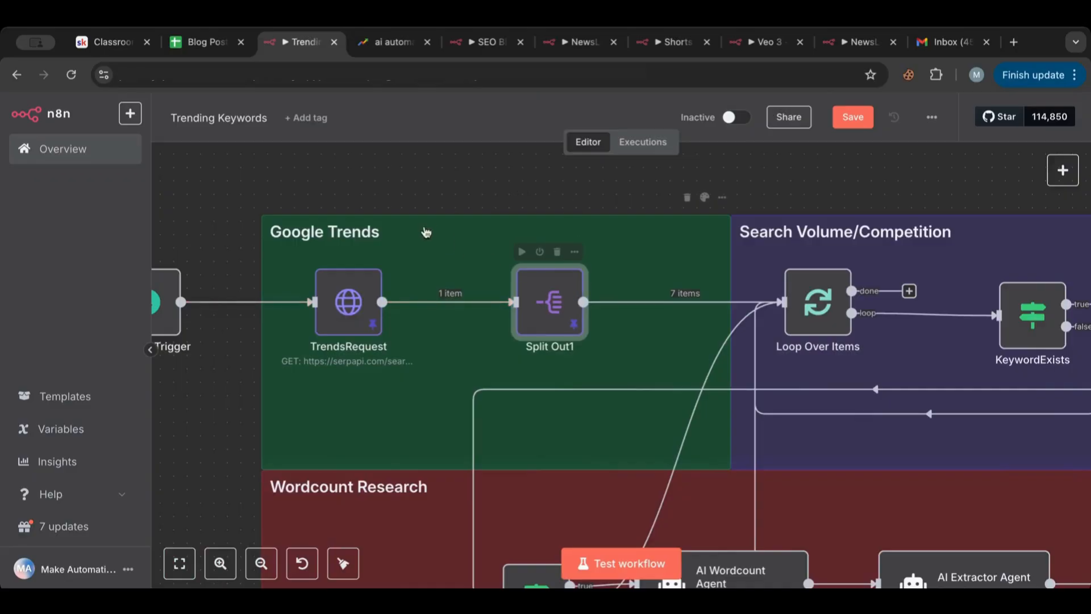
pyautogui.hscroll(5, 503, 185)
pyautogui.hscroll(3, 503, 186)
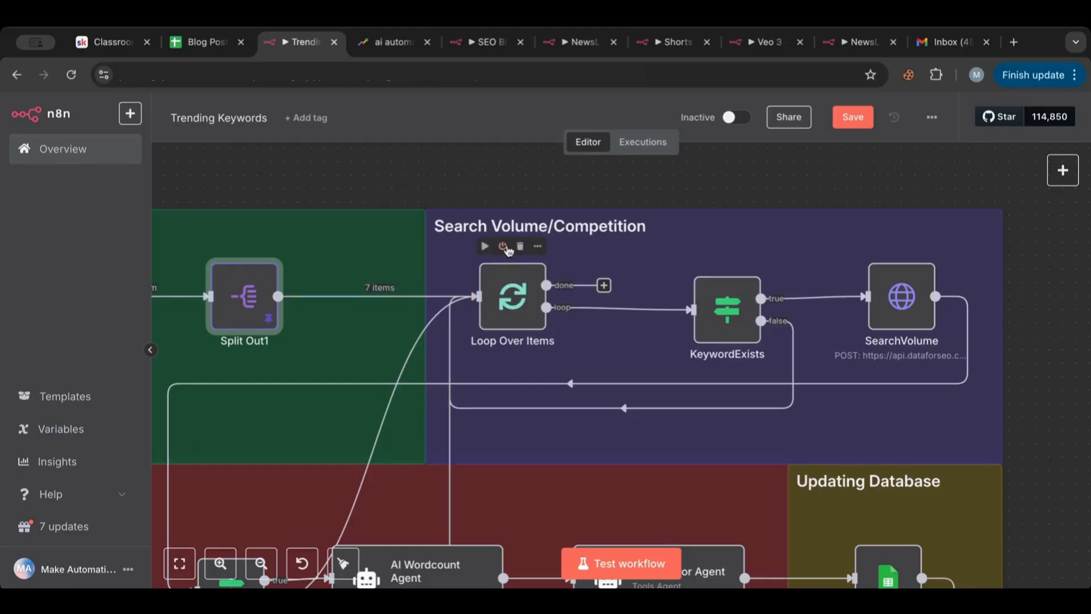
pyautogui.scroll(-2, 508, 250)
pyautogui.hscroll(2, 507, 250)
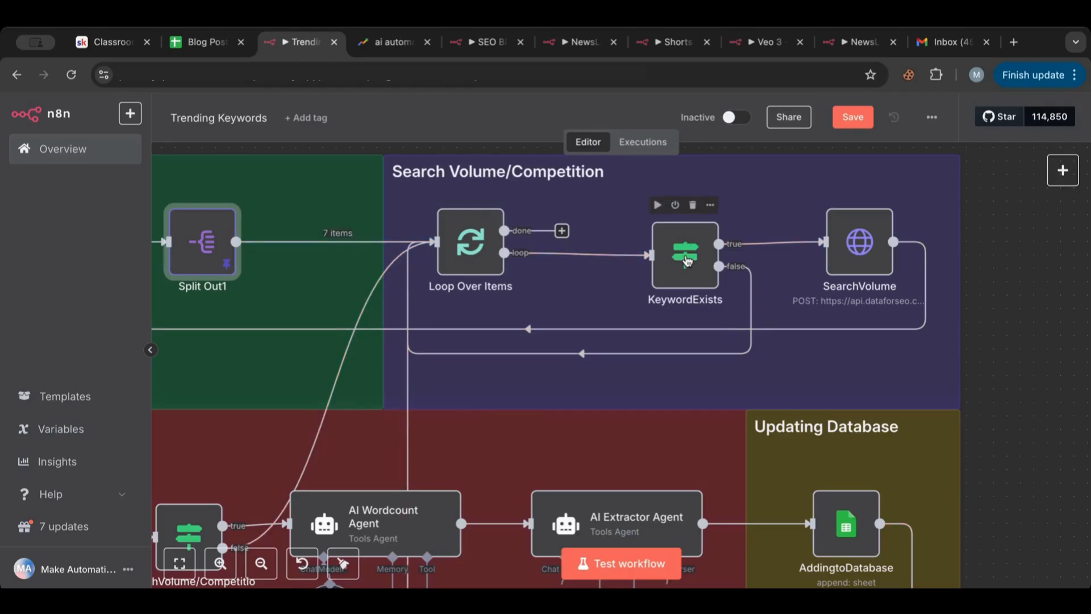
# Step: Open the KeywordExists node, examine the query expression and comparison value of both conditions, and return to the canvas
pyautogui.doubleClick(686, 259)
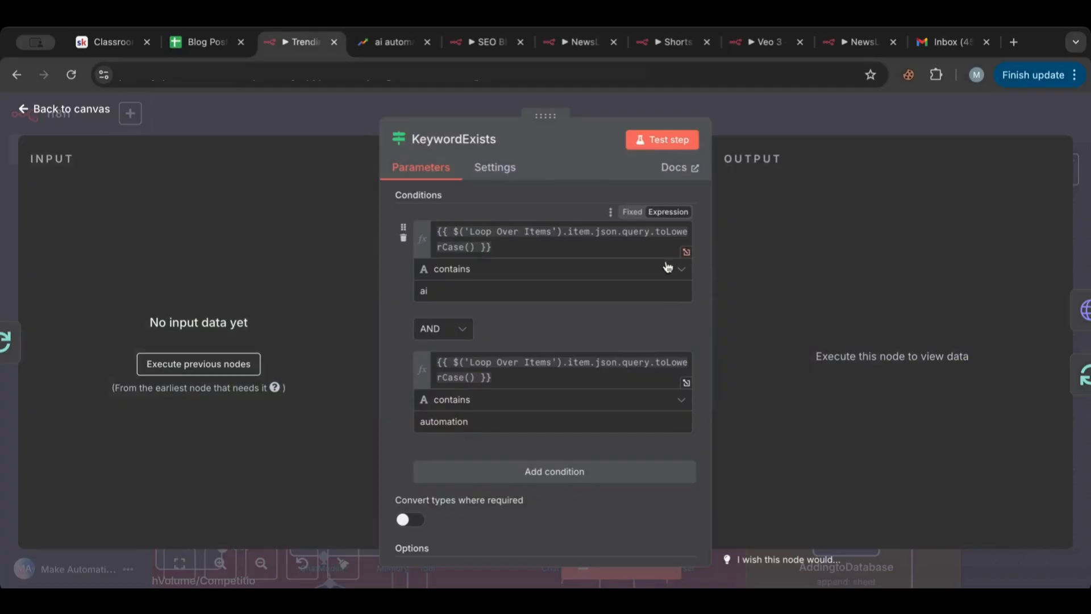
pyautogui.click(502, 241)
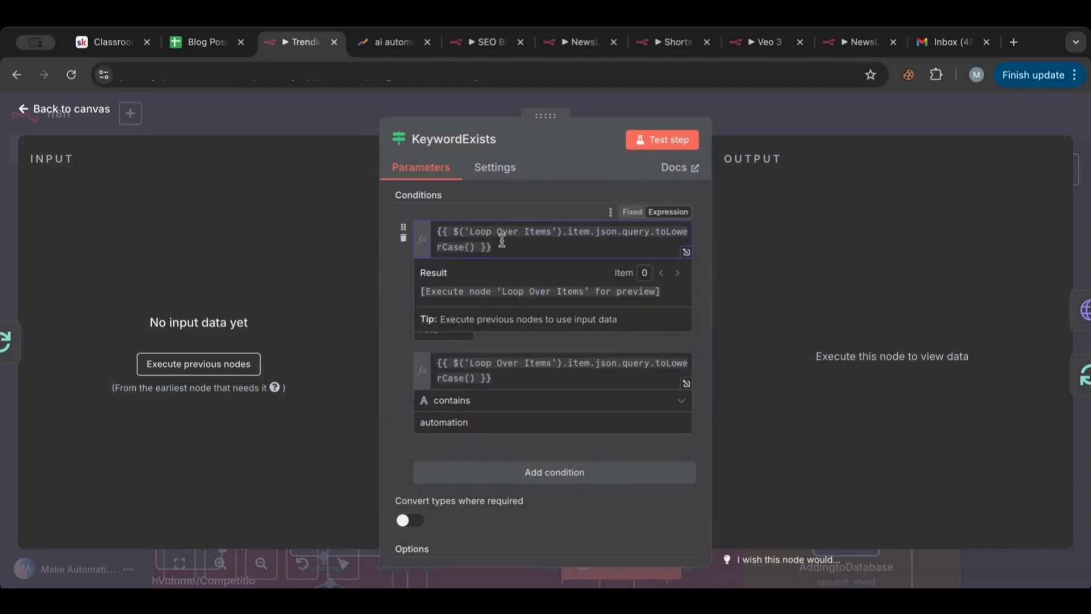
pyautogui.click(498, 204)
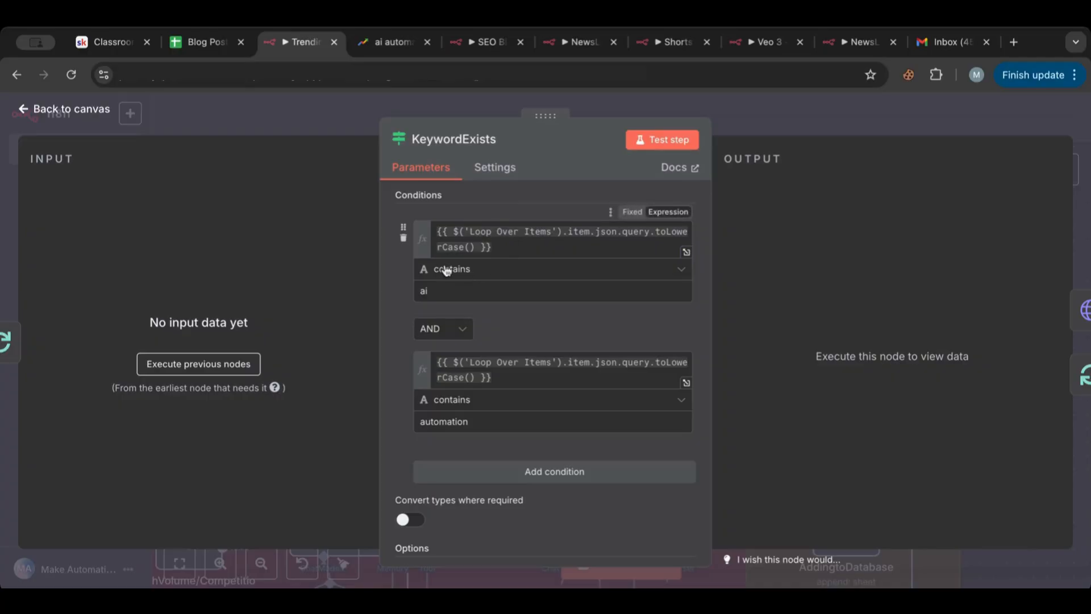
pyautogui.moveTo(435, 290); pyautogui.dragTo(409, 294)
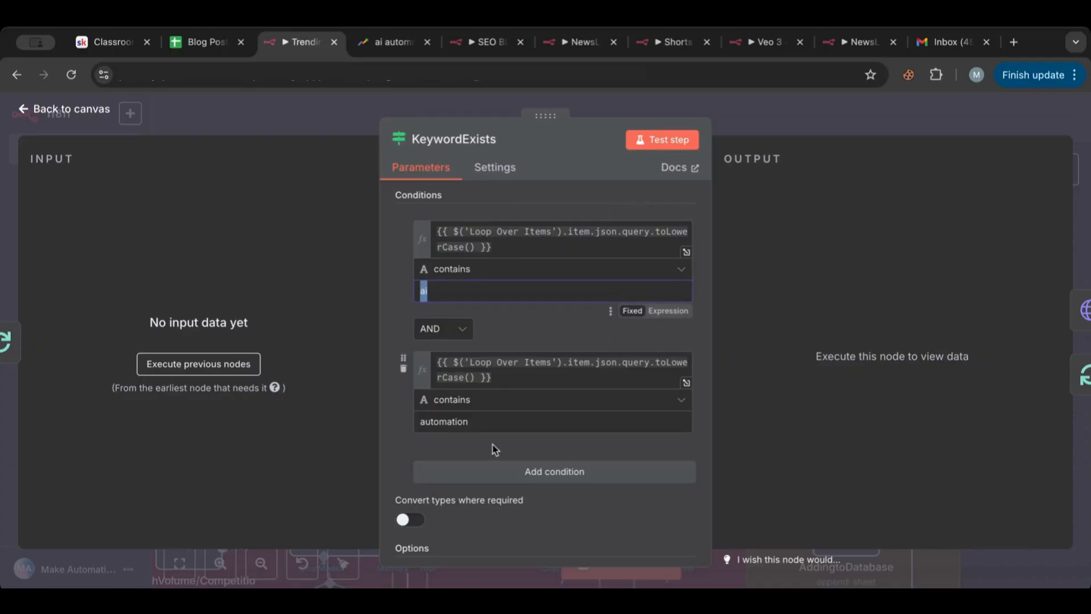
pyautogui.moveTo(485, 424); pyautogui.dragTo(382, 431)
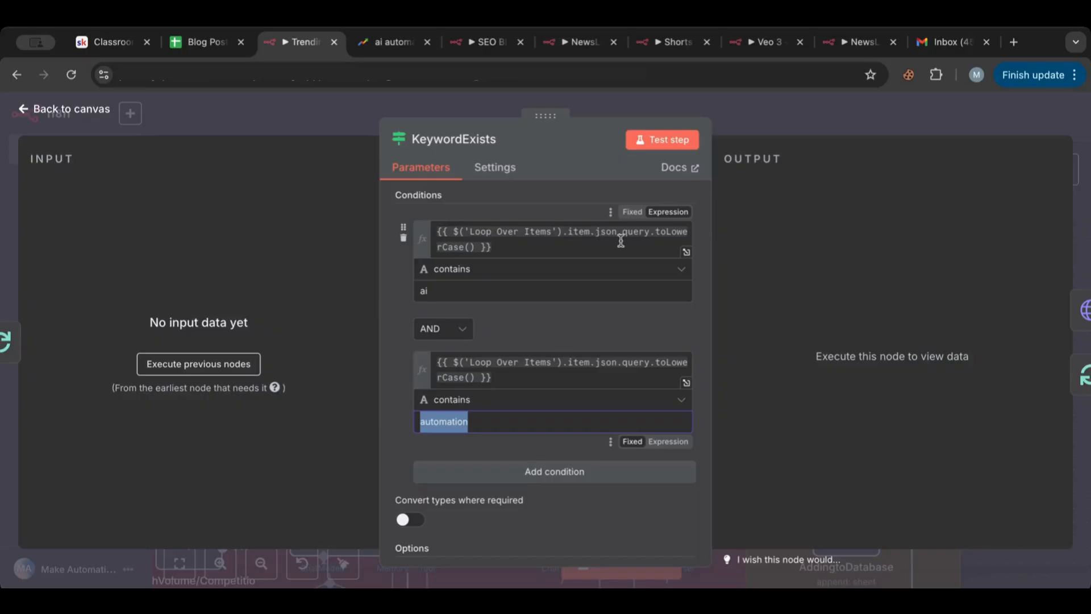
pyautogui.click(650, 235)
pyautogui.click(91, 109)
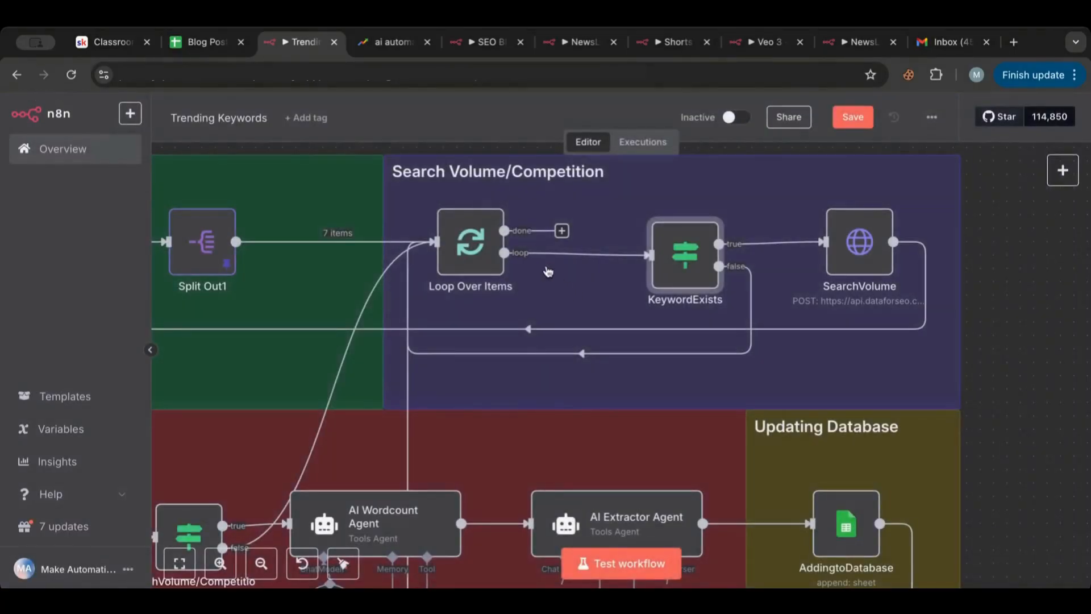
# Step: Check the query in Split Out1's output against the two required keywords in KeywordExists, closing both nodes
pyautogui.doubleClick(202, 241)
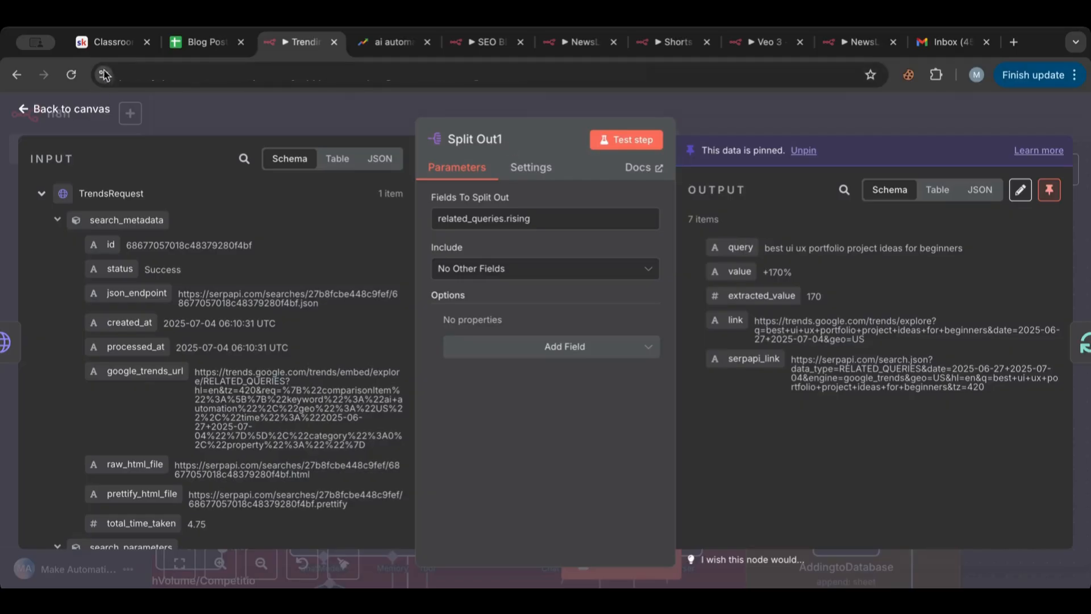
pyautogui.click(91, 109)
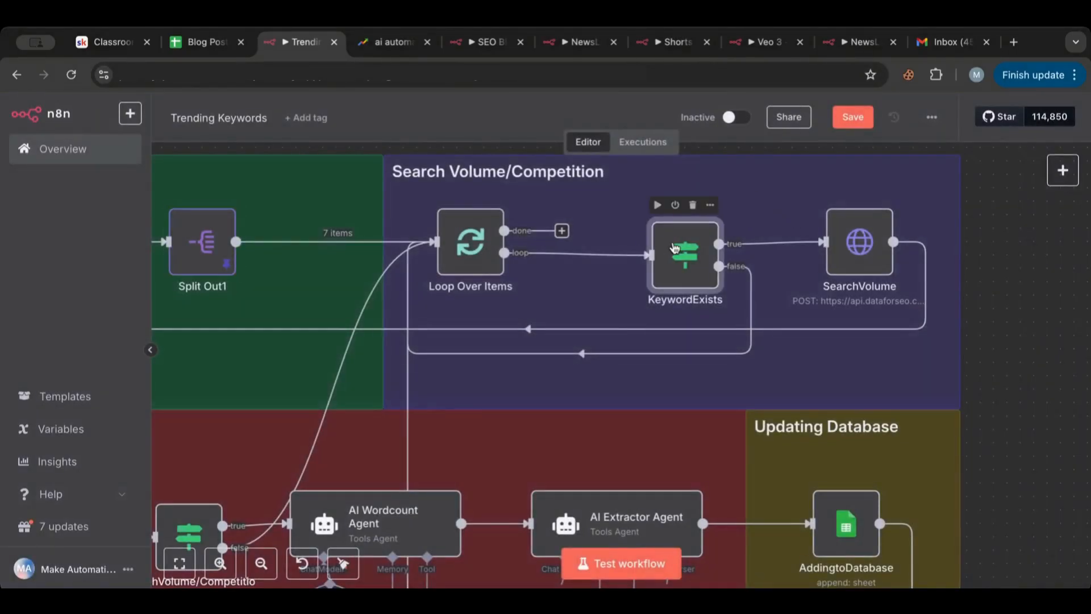
pyautogui.doubleClick(672, 246)
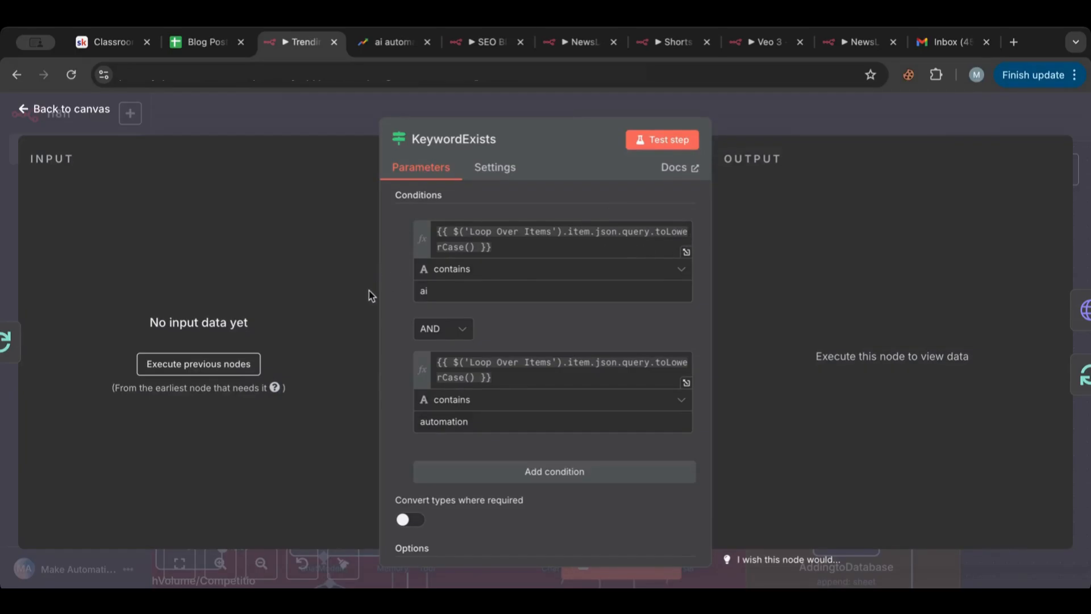
pyautogui.moveTo(441, 288); pyautogui.dragTo(405, 295)
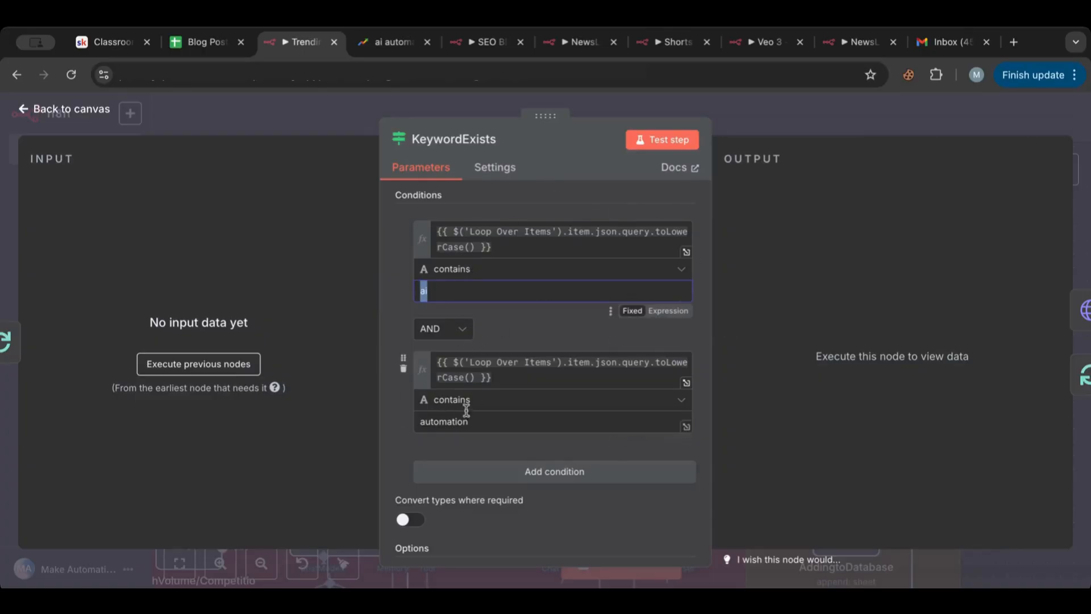
pyautogui.moveTo(474, 421); pyautogui.dragTo(390, 426)
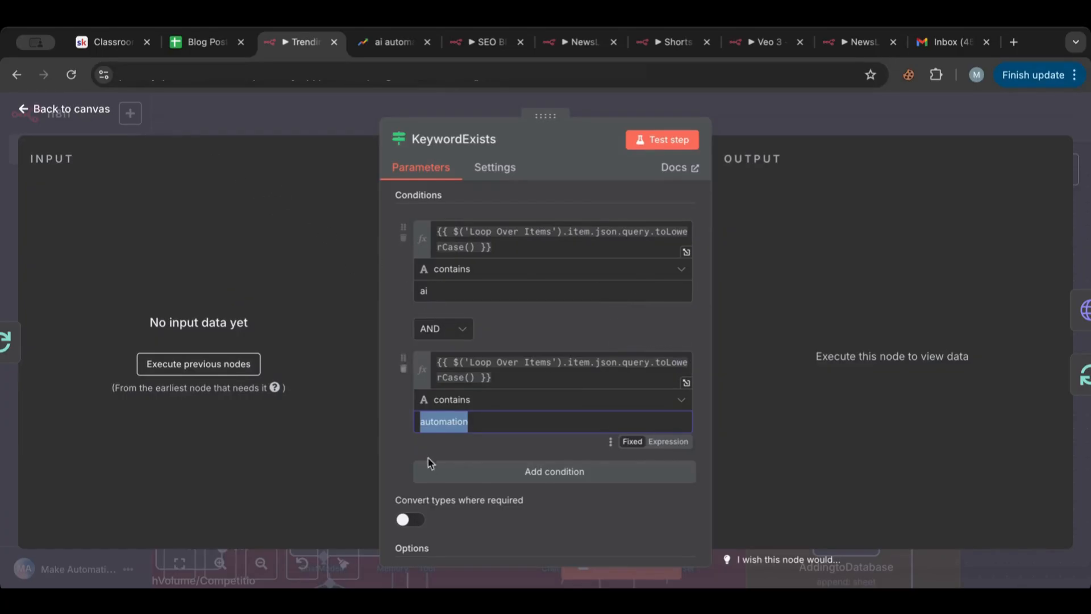
pyautogui.click(78, 112)
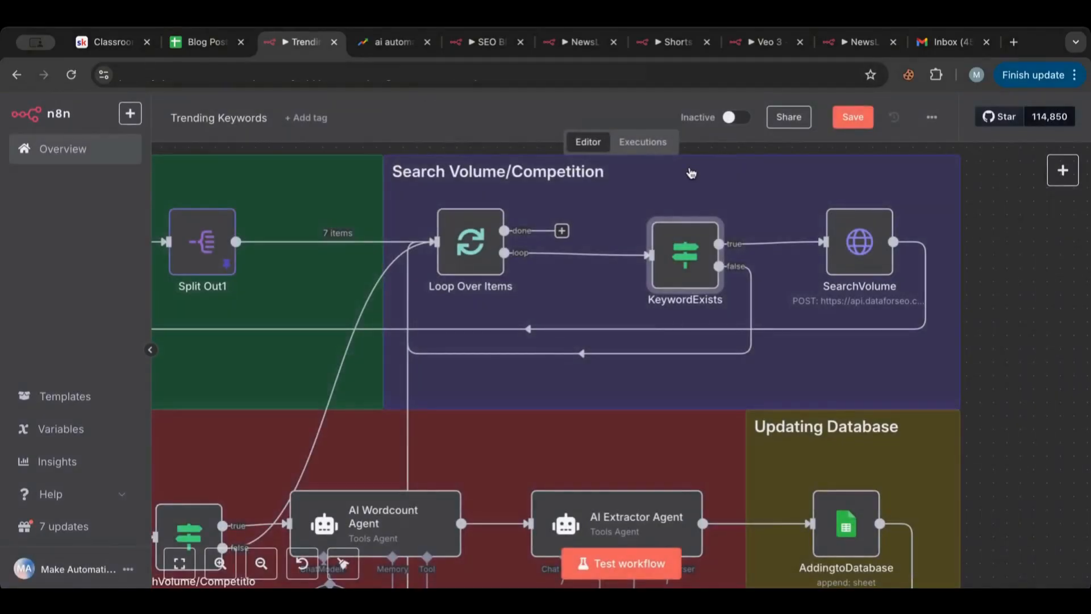
# Step: Open the SearchVolume node and examine its request method, URL and header authentication settings
pyautogui.hscroll(5, 691, 172)
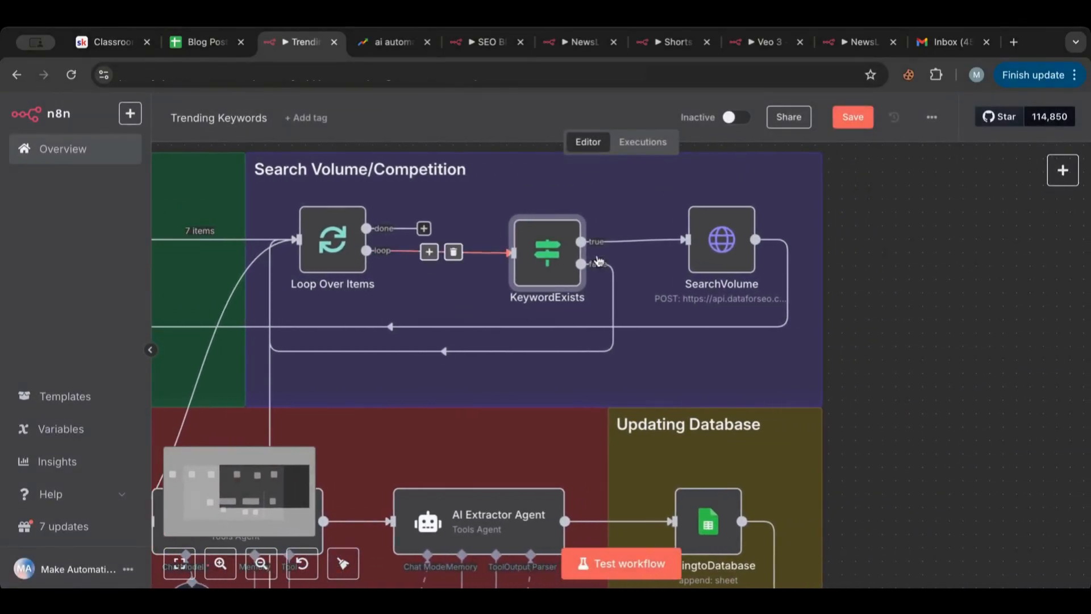
pyautogui.doubleClick(731, 258)
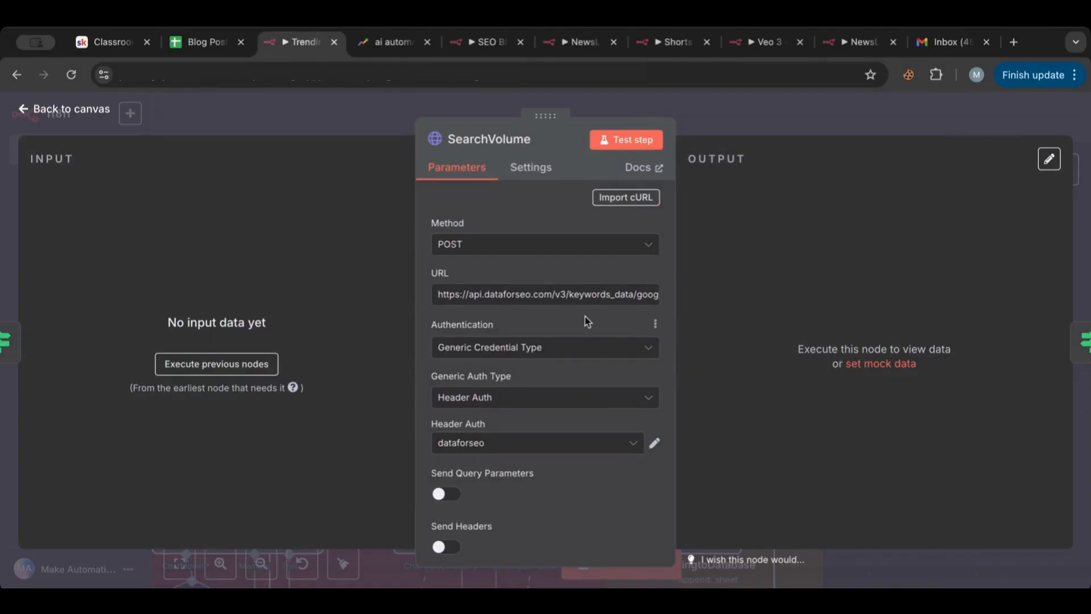
pyautogui.moveTo(551, 295); pyautogui.dragTo(718, 297)
pyautogui.click(515, 298)
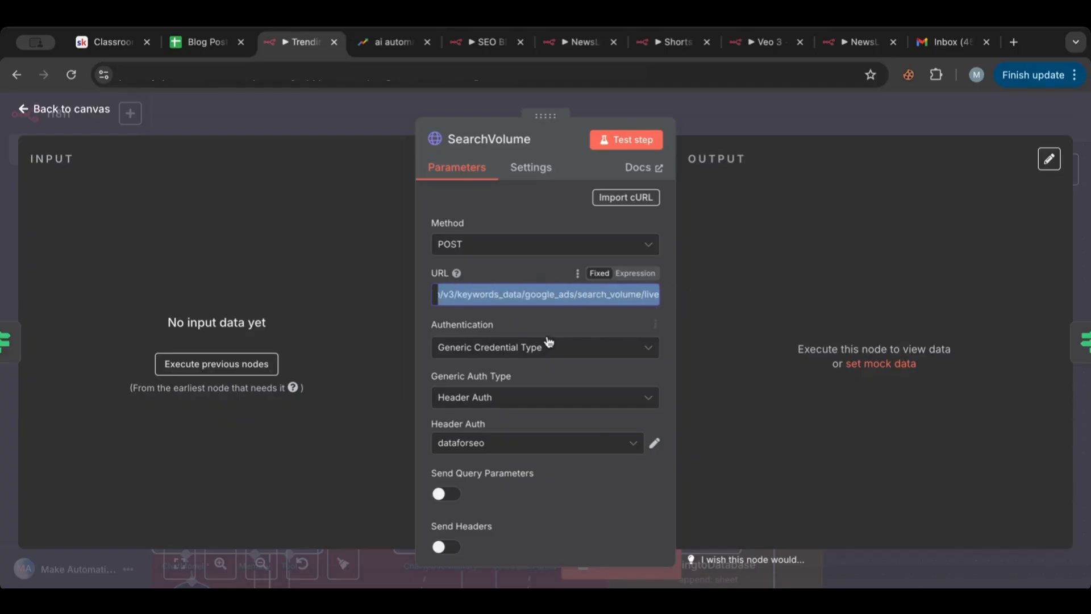
pyautogui.scroll(-1, 546, 343)
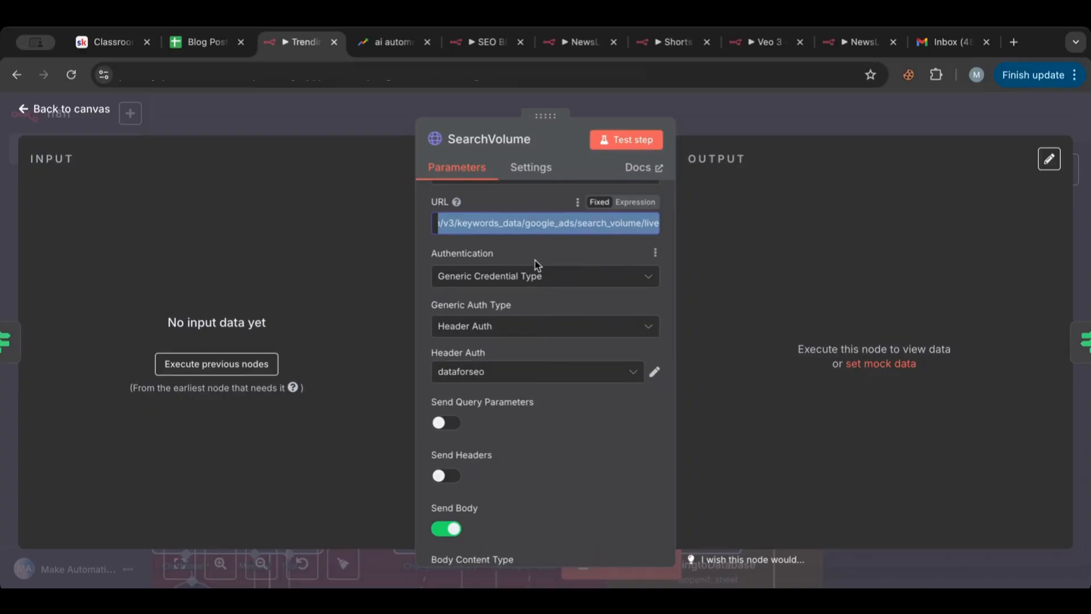
pyautogui.click(478, 328)
pyautogui.click(479, 331)
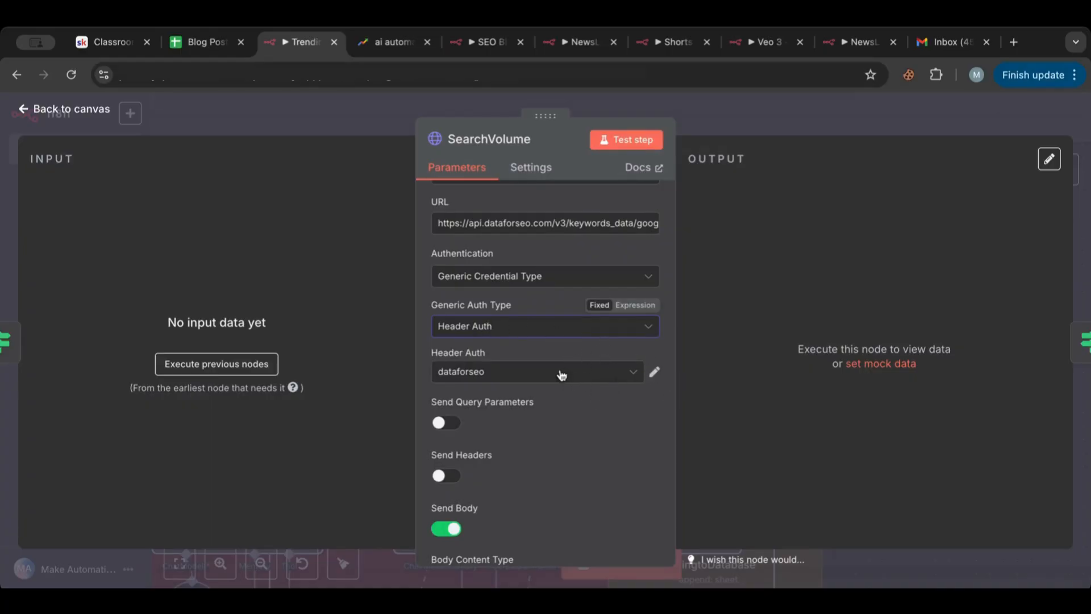
pyautogui.scroll(-2, 561, 374)
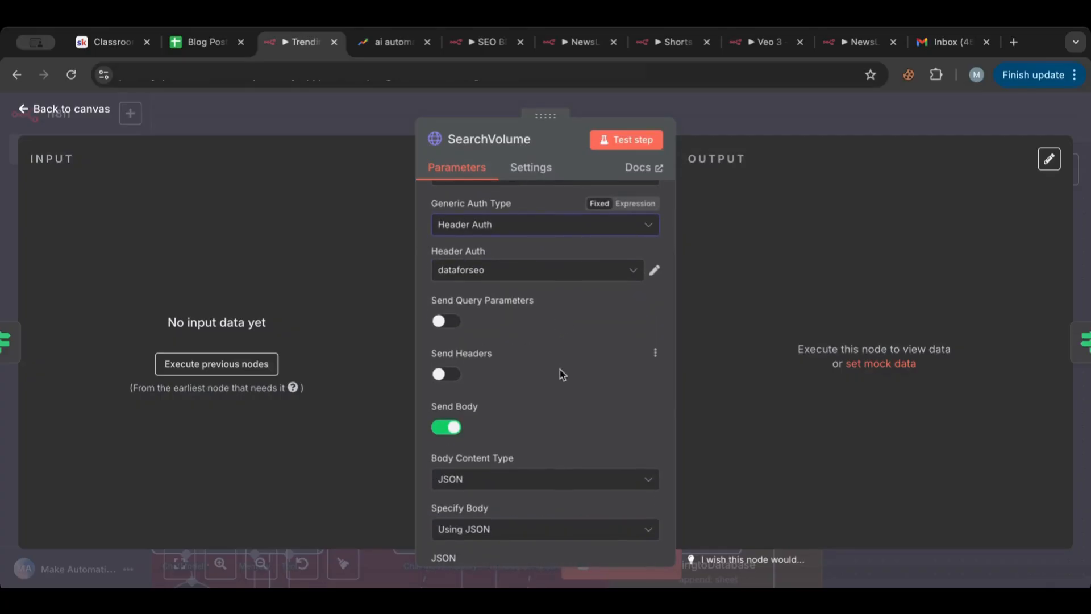
pyautogui.scroll(3, 562, 374)
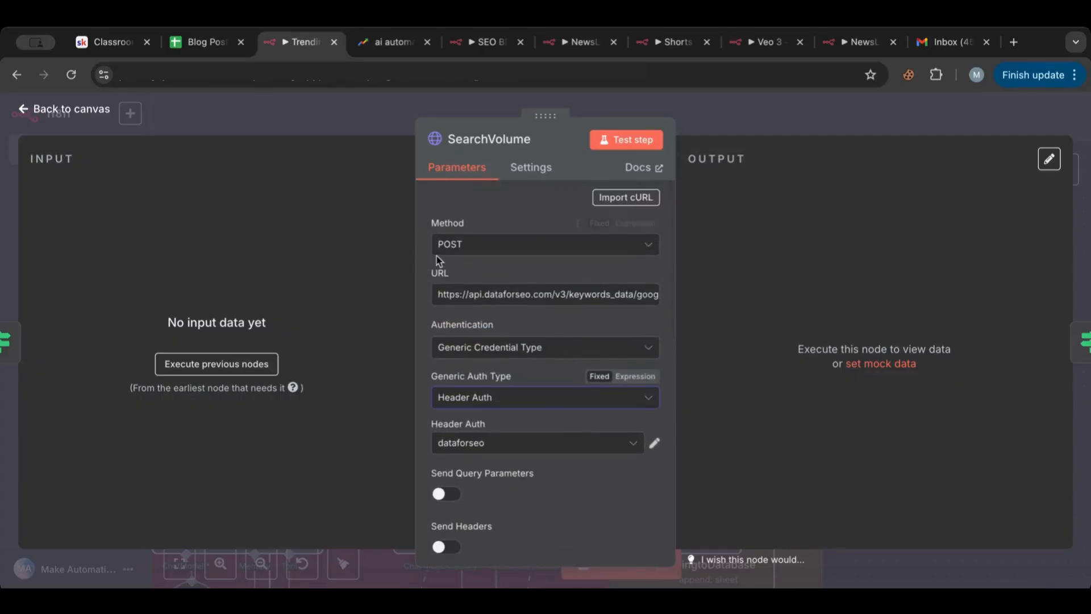
# Step: Examine SearchVolume's JSON body, including the location code and keyword query expression, and close the node
pyautogui.scroll(-5, 494, 285)
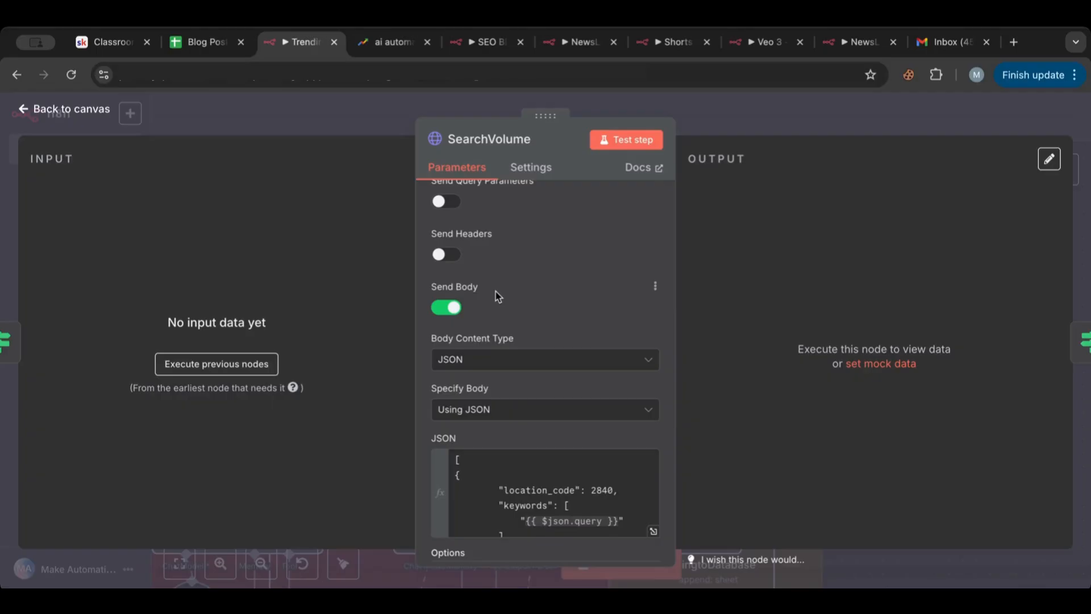
pyautogui.scroll(-1, 498, 296)
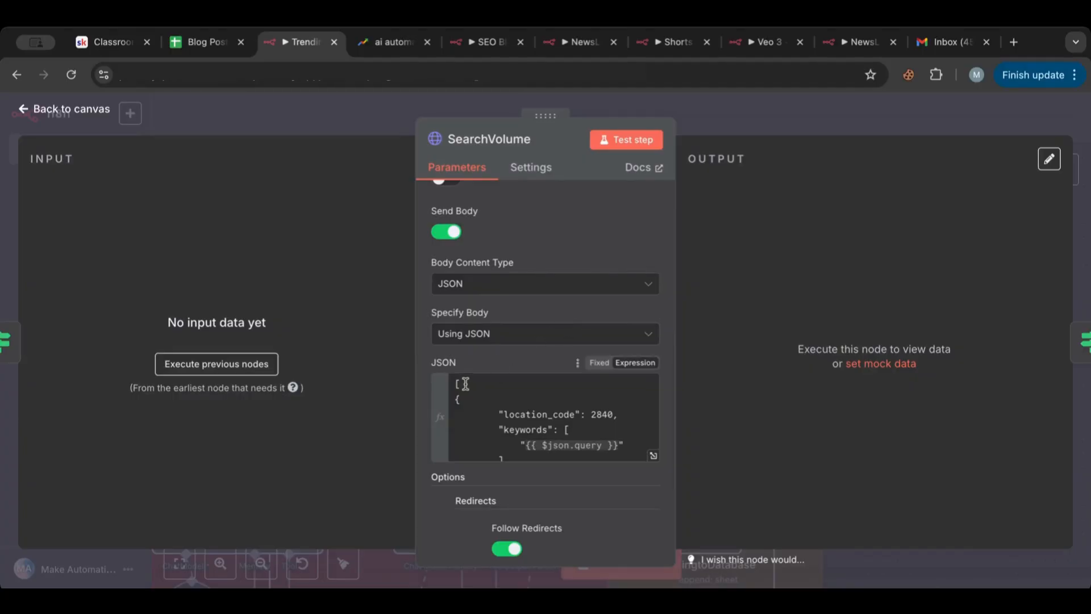
pyautogui.scroll(-1, 485, 392)
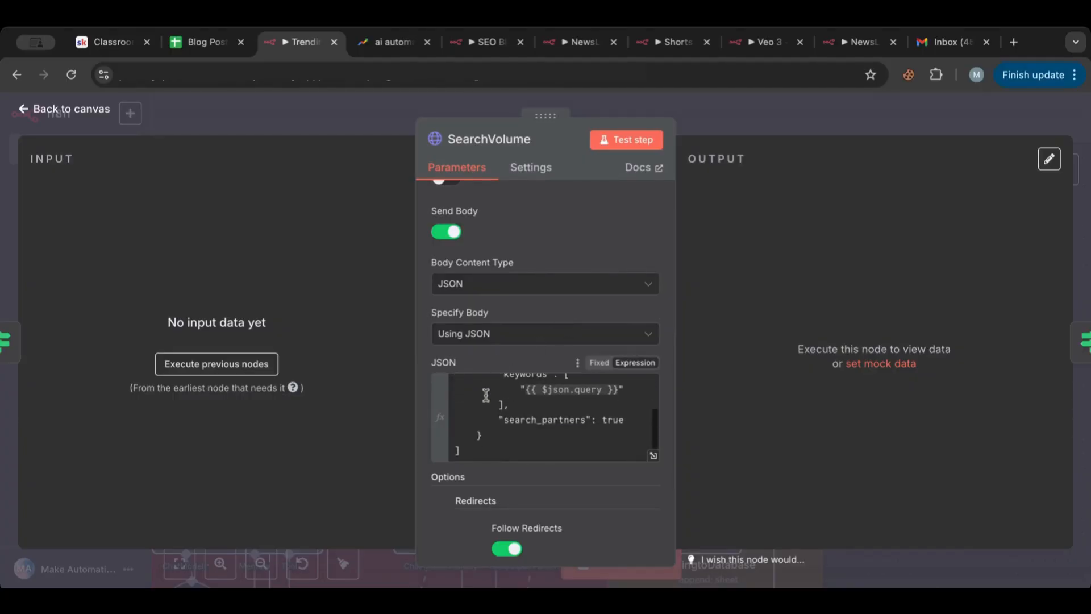
pyautogui.scroll(1, 484, 392)
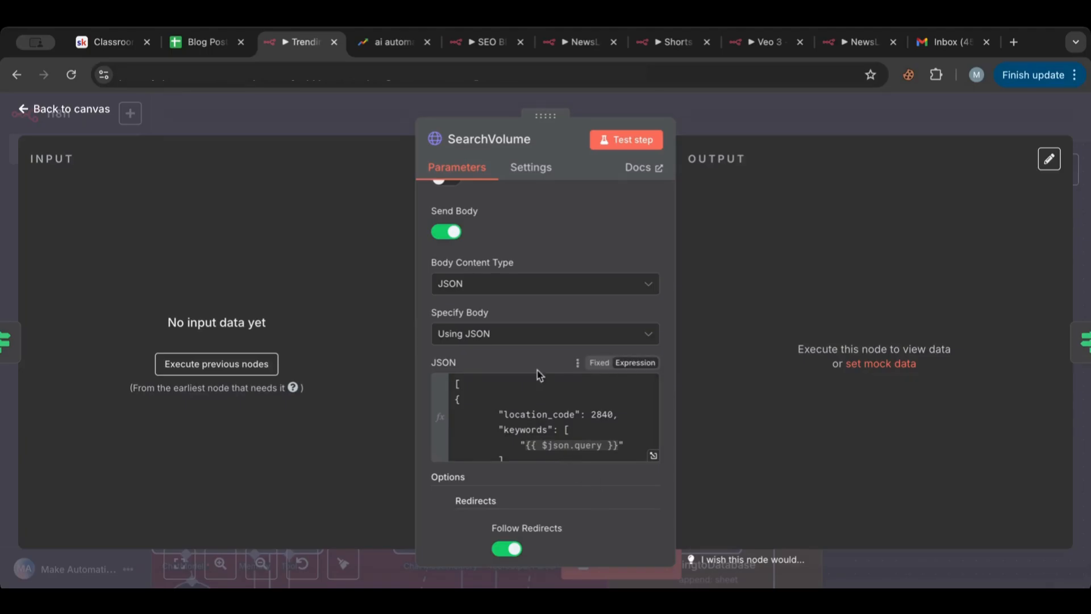
pyautogui.moveTo(620, 447); pyautogui.dragTo(524, 442)
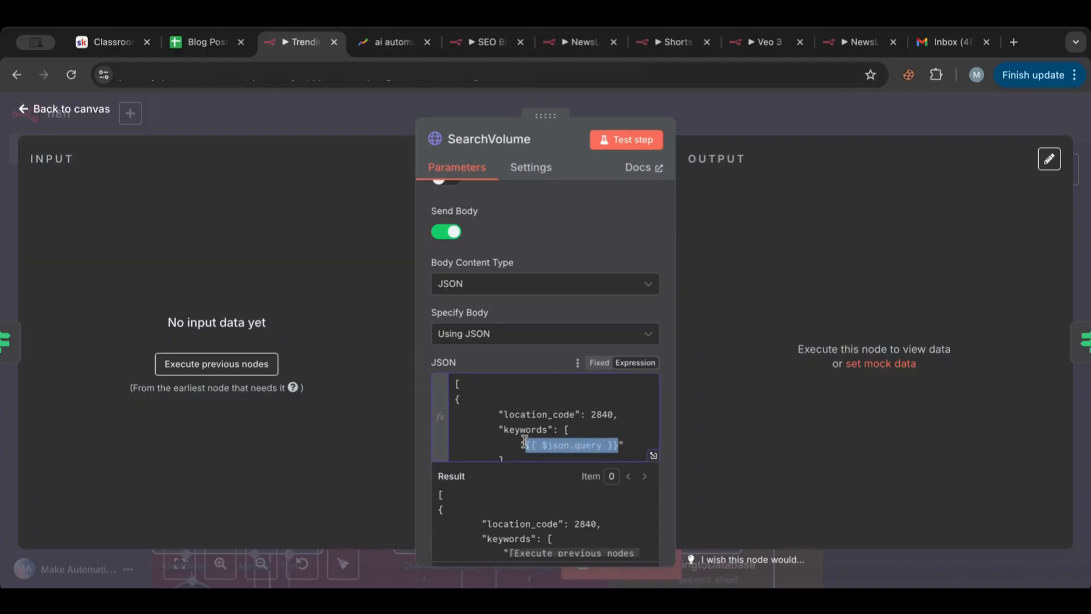
pyautogui.click(71, 109)
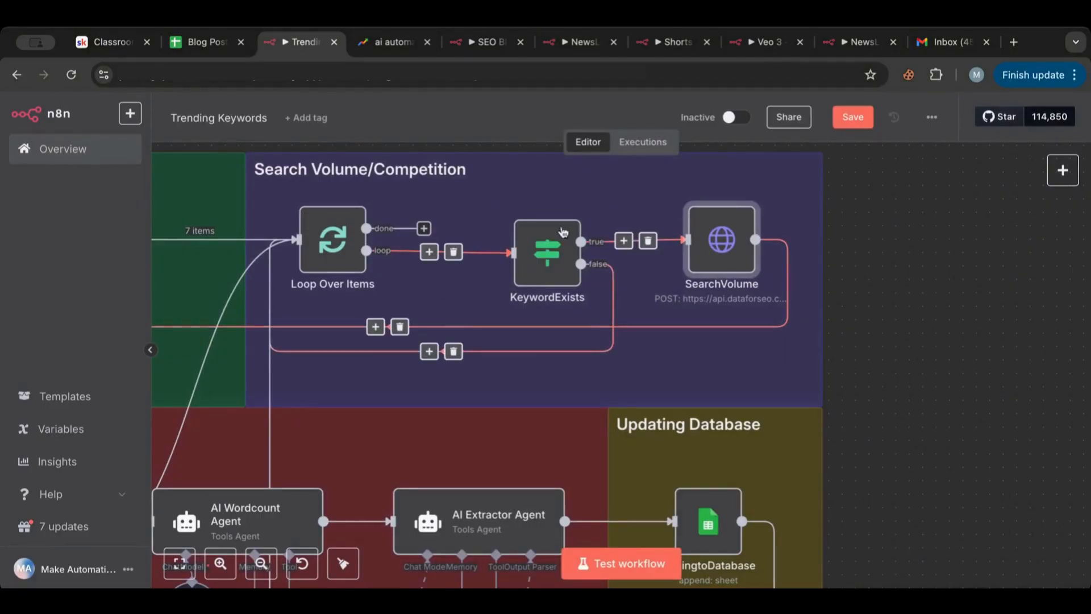
# Step: Reopen the SearchVolume node, recheck the query expression in its JSON keywords, and return to the canvas
pyautogui.doubleClick(715, 253)
pyautogui.scroll(-10, 626, 314)
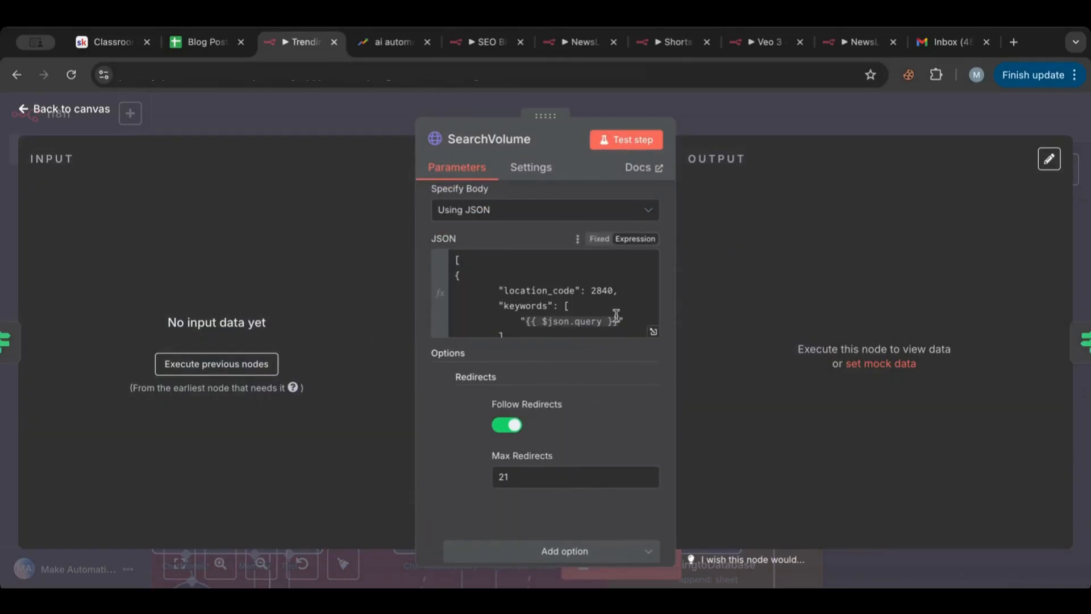
pyautogui.click(616, 316)
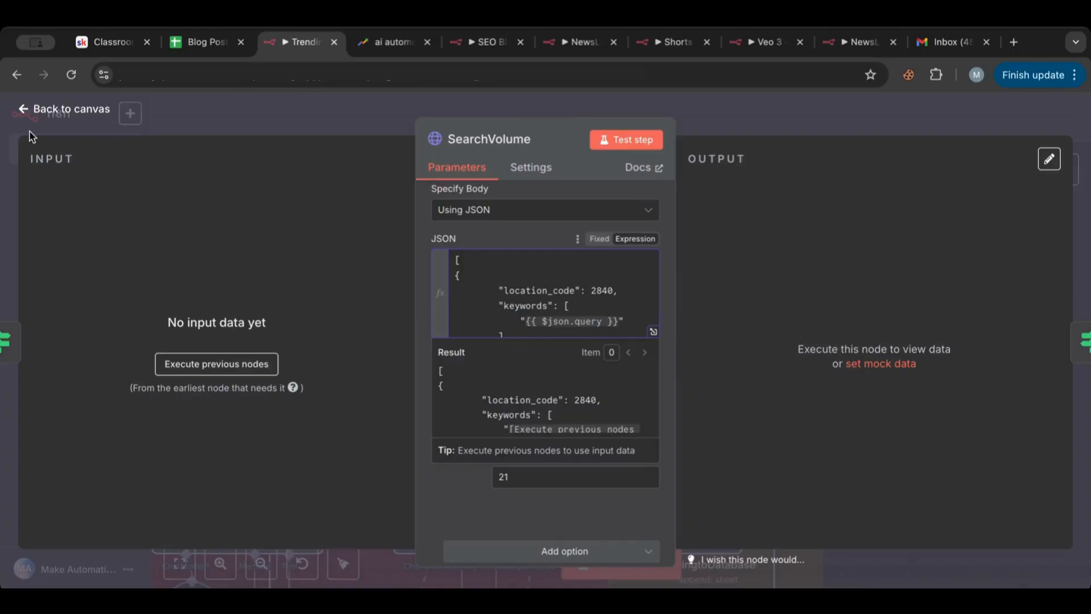
pyautogui.click(45, 110)
# Step: Follow the SearchVolume connection to the SearchVolume/Competition Check node in the Wordcount Research section
pyautogui.hscroll(-2, 591, 329)
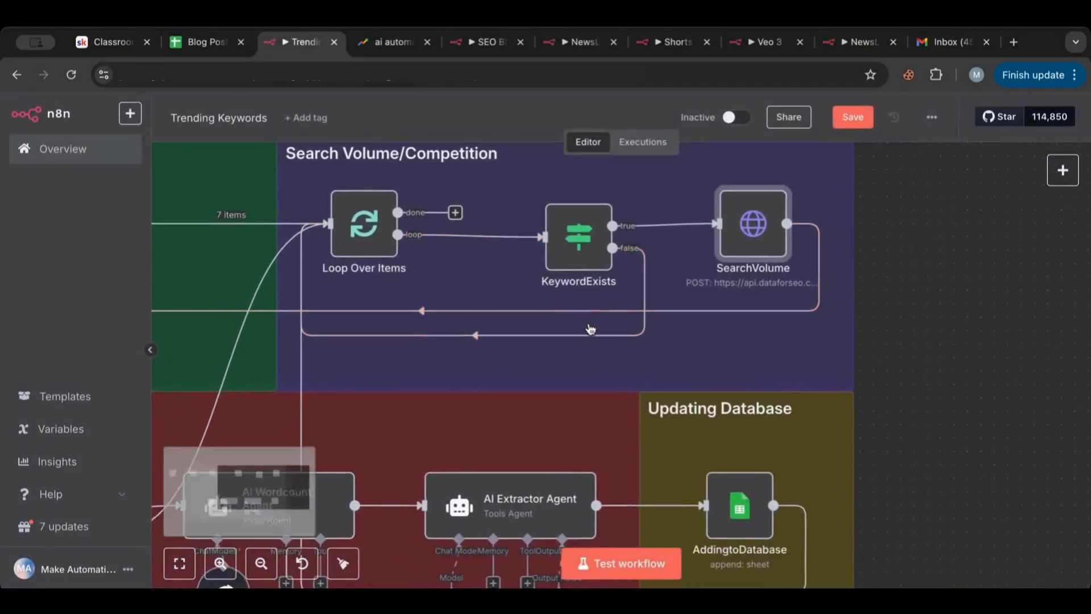
pyautogui.hscroll(-8, 591, 330)
pyautogui.scroll(-2, 591, 329)
pyautogui.hscroll(3, 591, 329)
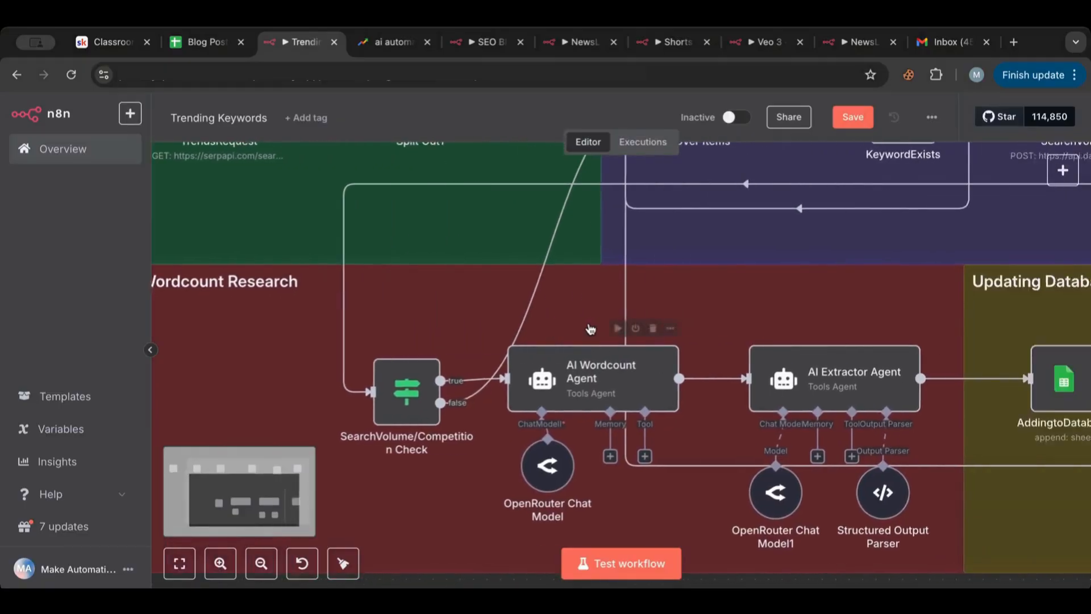
# Step: Go back to the SearchVolume node, open its request settings again, and return to the canvas
pyautogui.hscroll(8, 591, 330)
pyautogui.scroll(3, 591, 330)
pyautogui.doubleClick(571, 181)
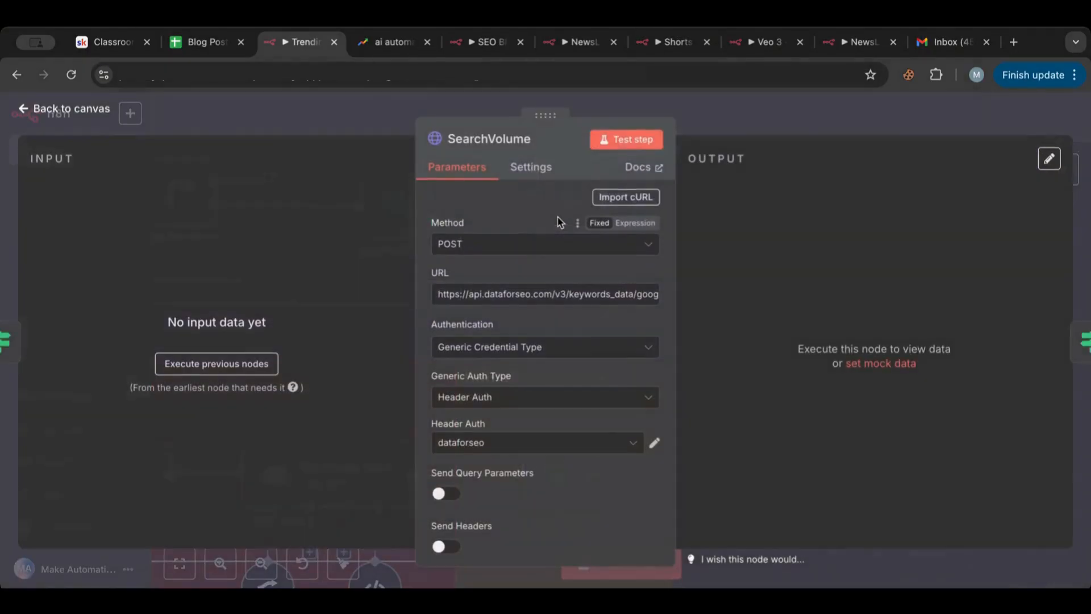
pyautogui.click(77, 111)
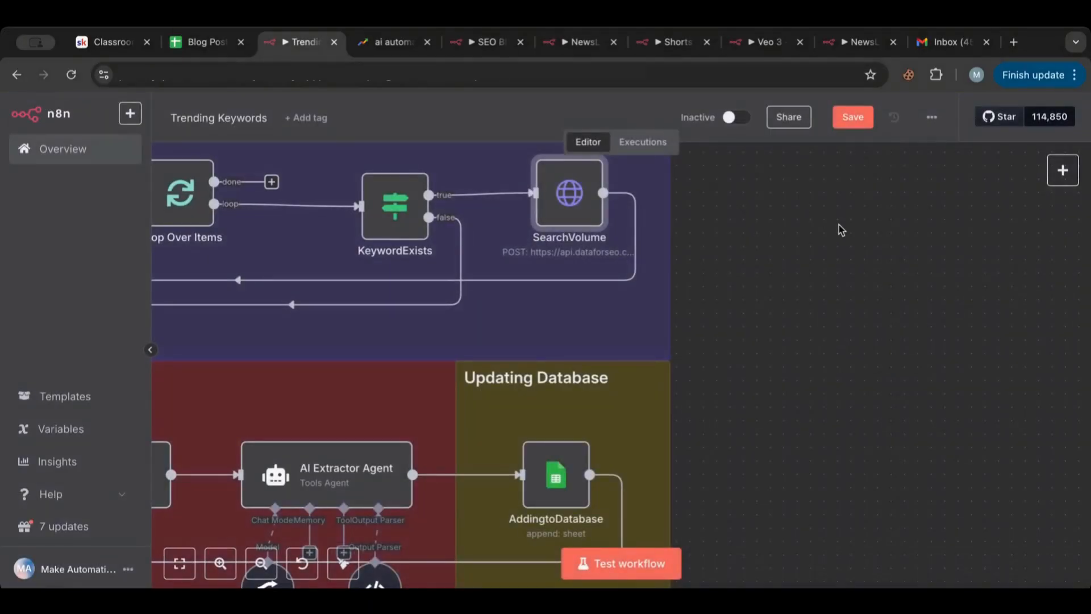
# Step: Save the Trending Keywords workflow and test-run it, following the execution through to the AddingtoDatabase node
pyautogui.hscroll(-6, 842, 230)
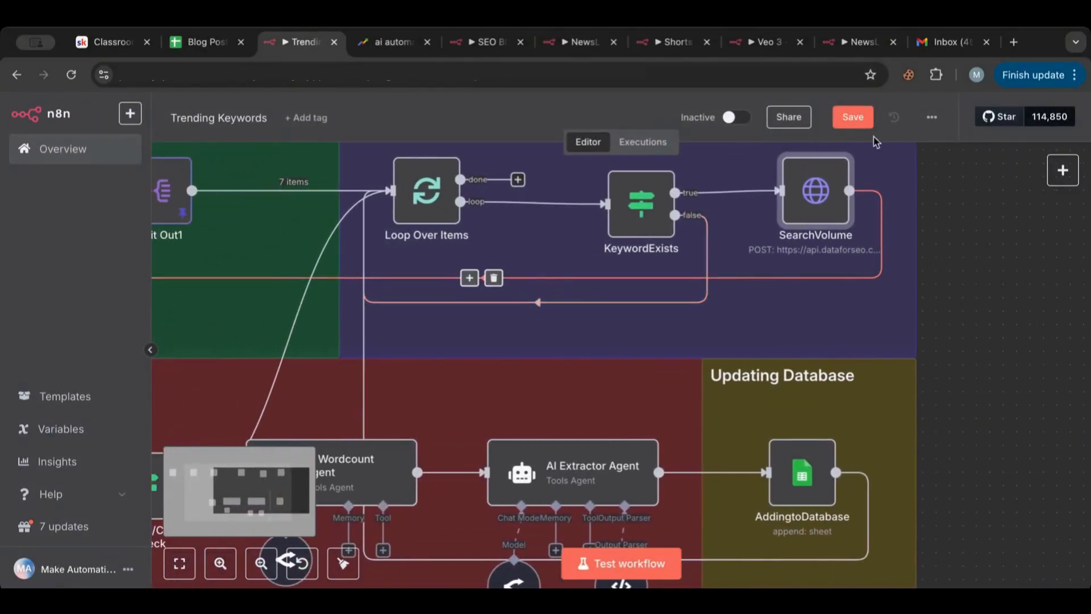
pyautogui.click(855, 120)
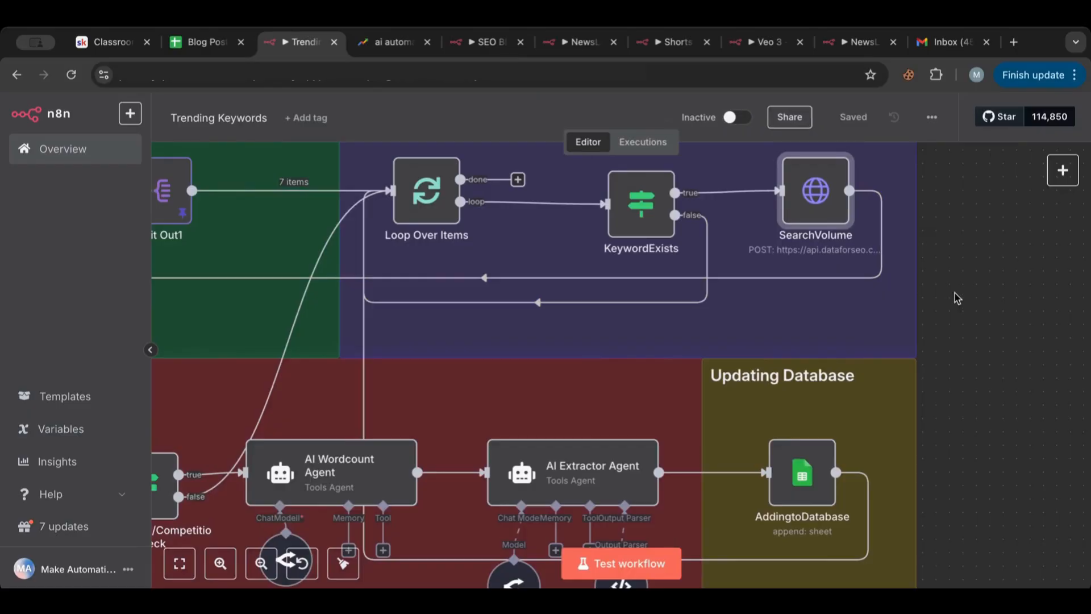
pyautogui.scroll(-2, 674, 418)
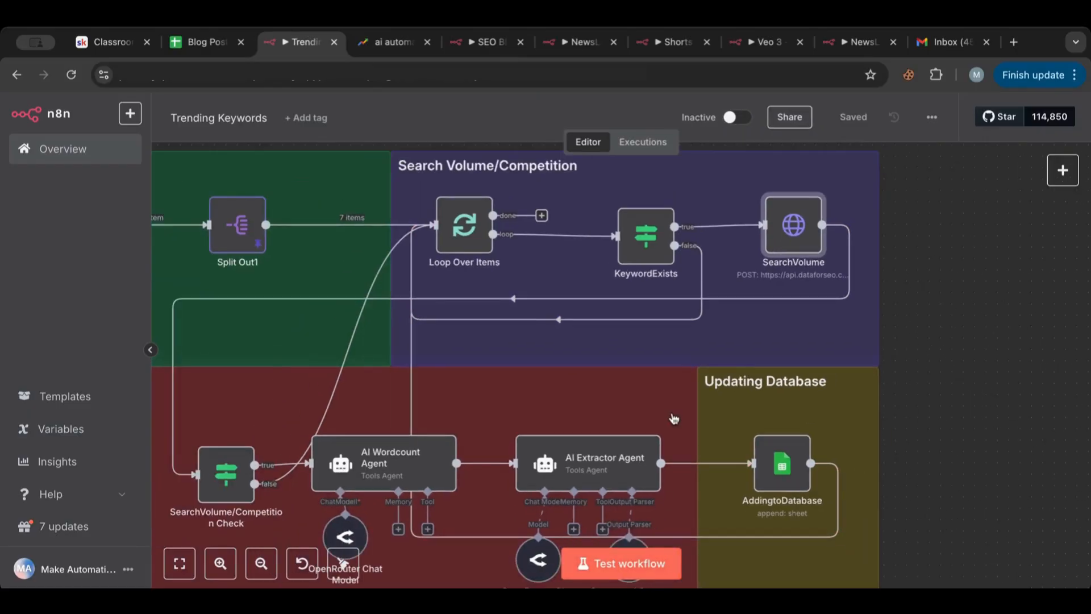
pyautogui.scroll(-3, 674, 418)
pyautogui.click(618, 563)
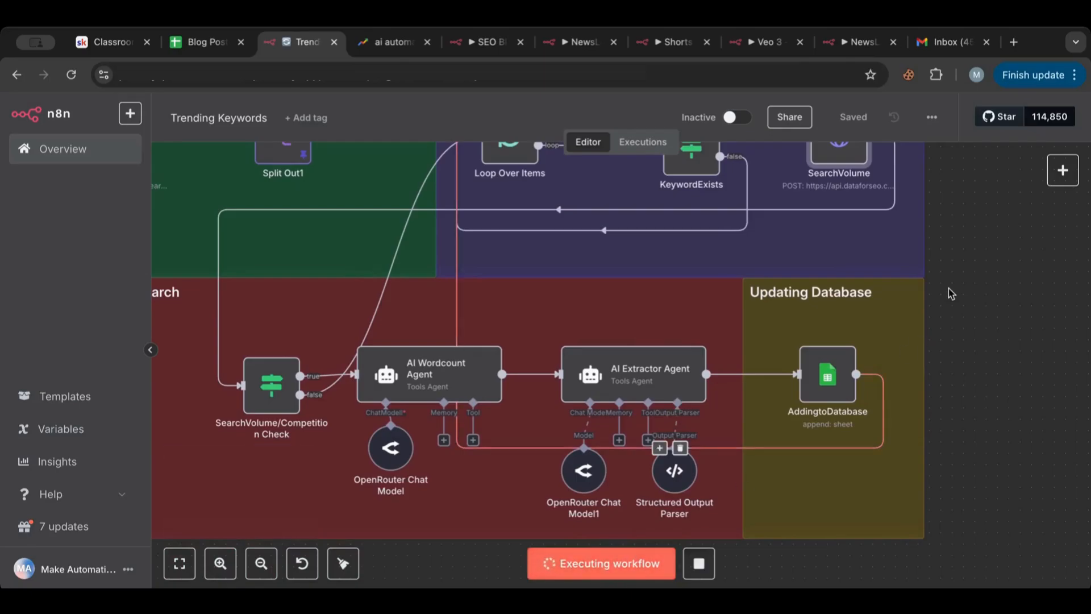
pyautogui.hscroll(-2, 949, 288)
pyautogui.scroll(1, 949, 288)
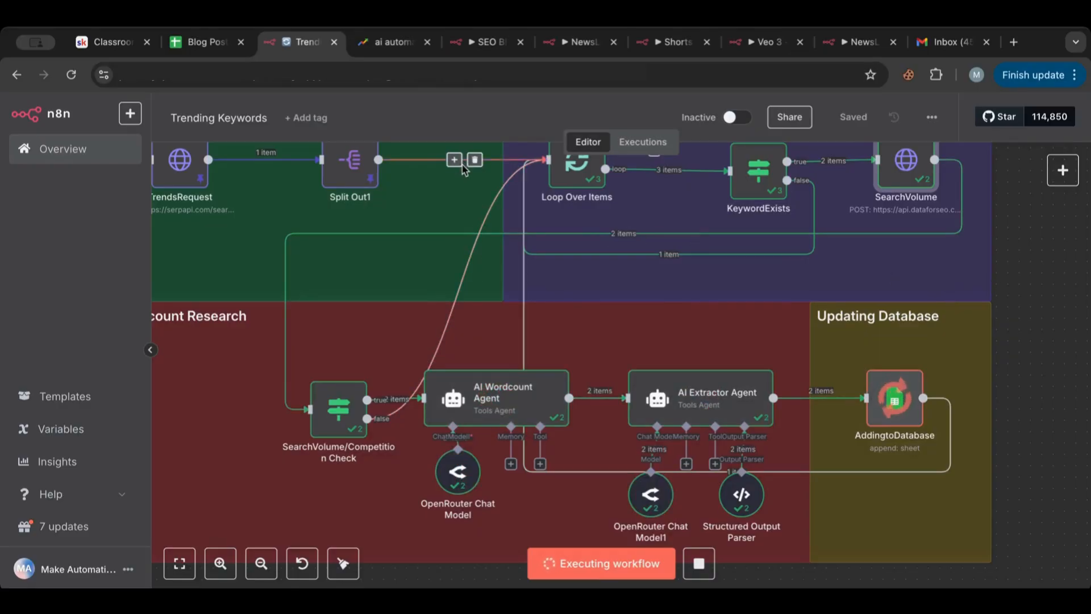
pyautogui.scroll(1, 466, 172)
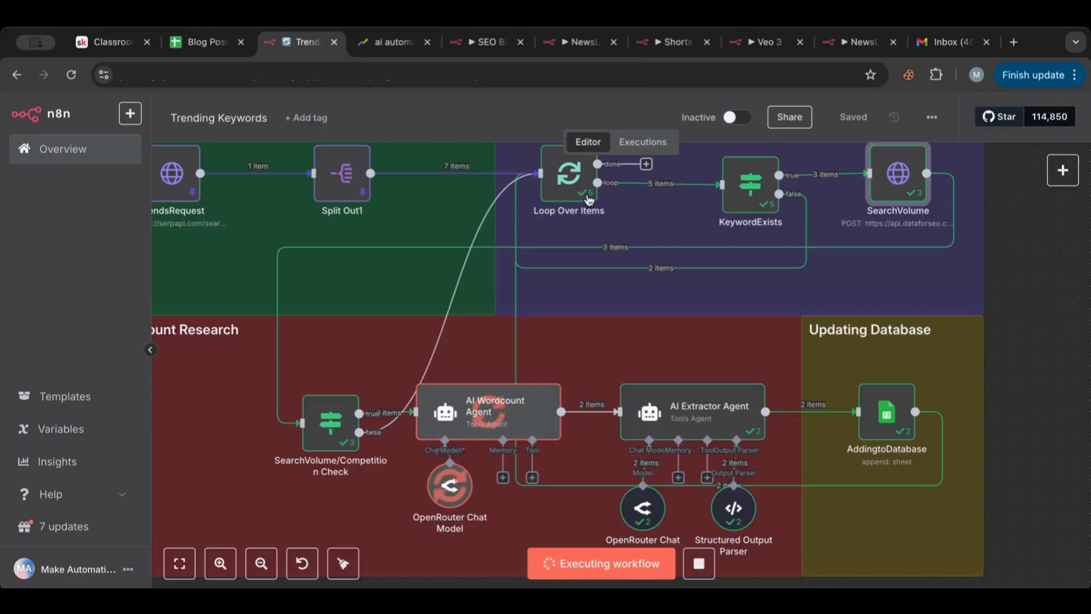
pyautogui.moveTo(913, 453)
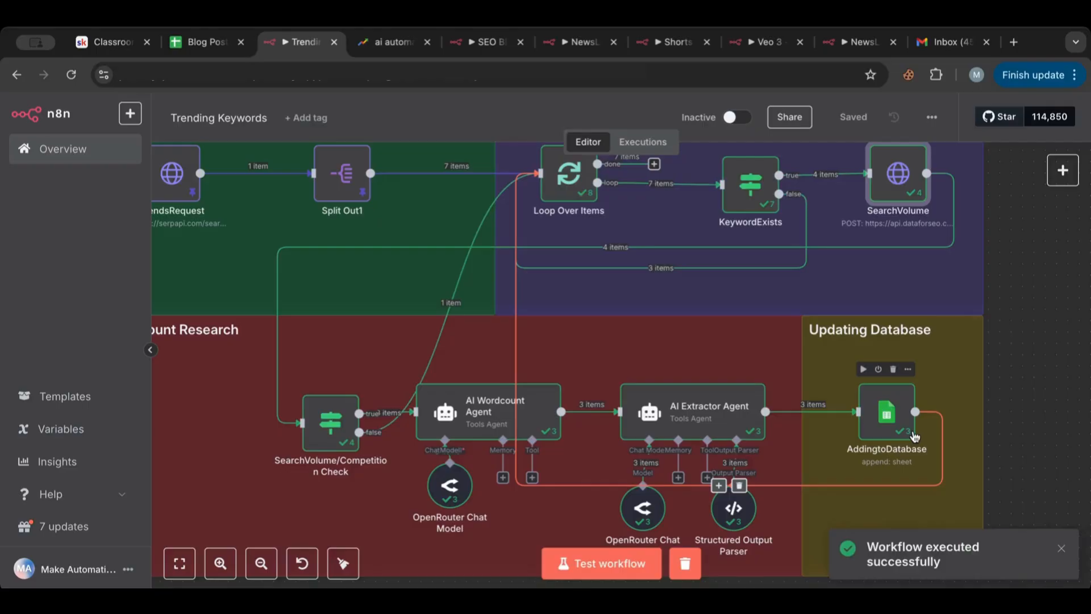
# Step: Open the executed SearchVolume node and examine the keyword result fields in its latest run's output
pyautogui.doubleClick(879, 198)
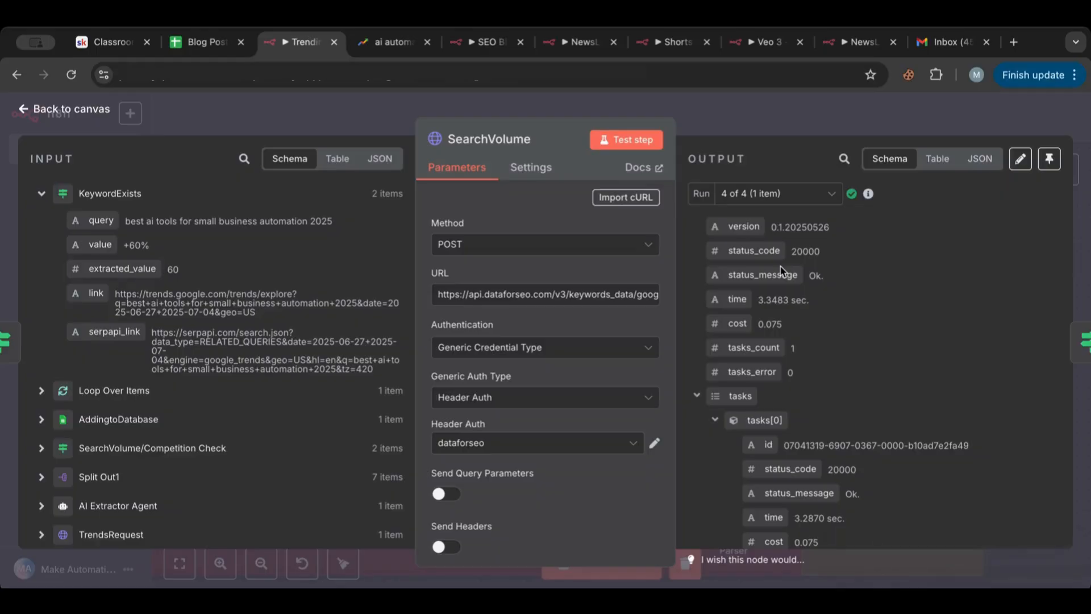
pyautogui.scroll(-9, 781, 270)
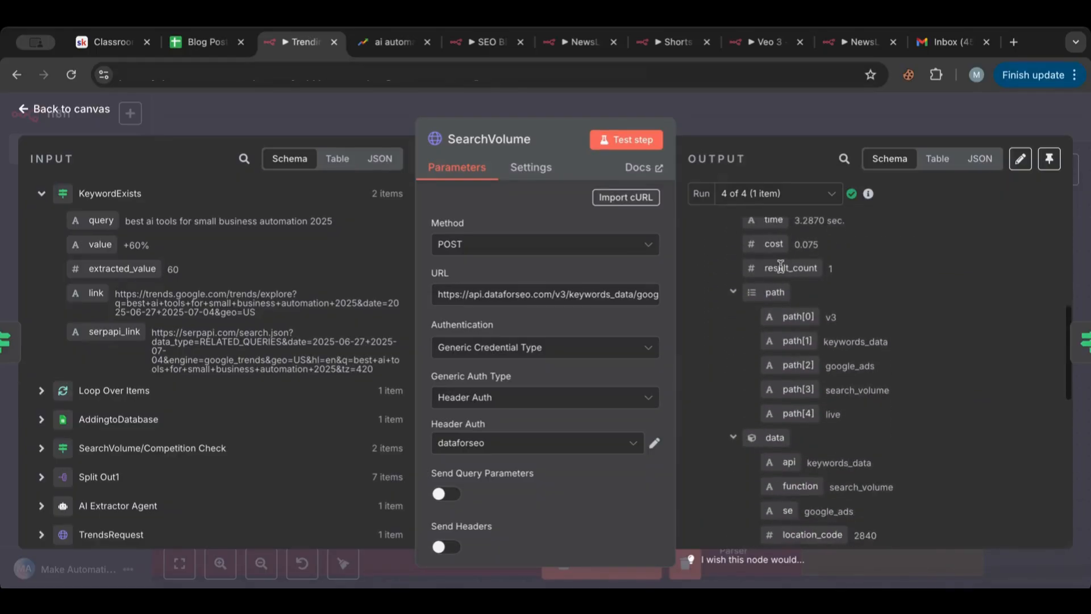
pyautogui.scroll(-7, 782, 270)
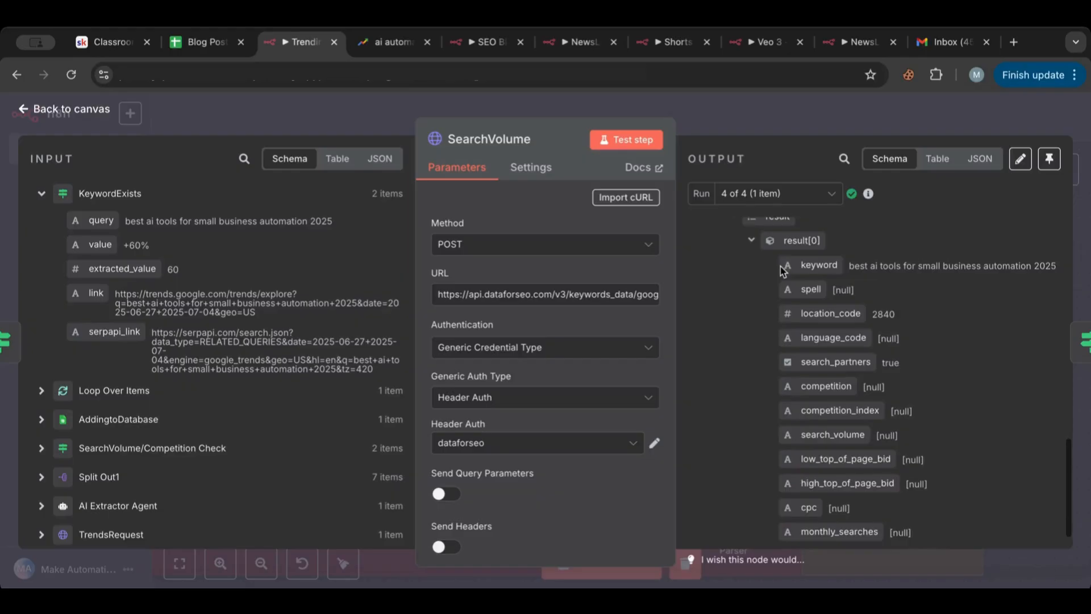
pyautogui.scroll(1, 785, 261)
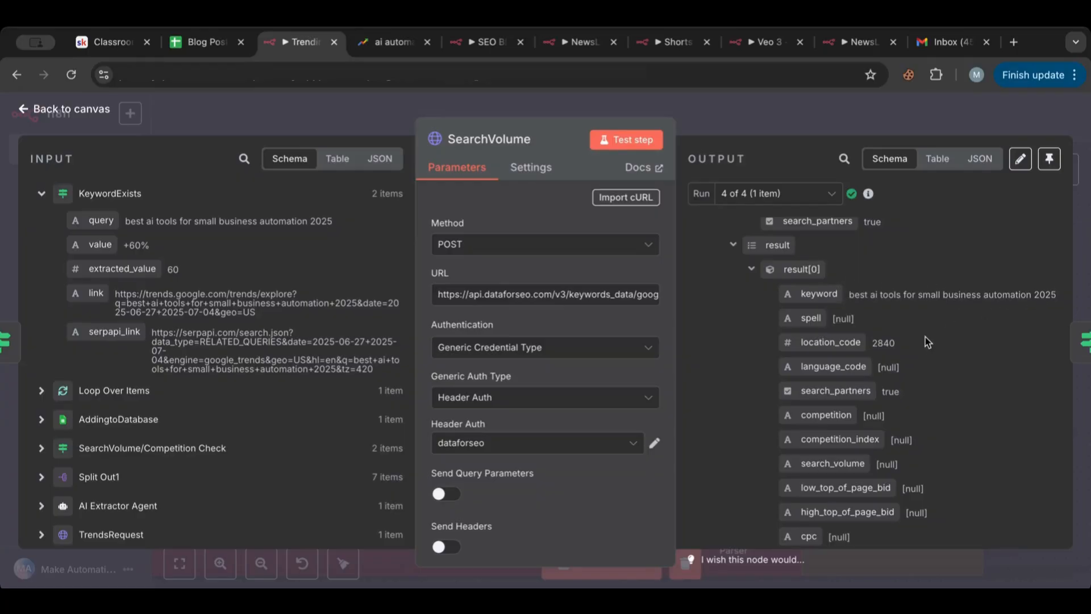
pyautogui.scroll(-1, 926, 337)
pyautogui.scroll(2, 925, 336)
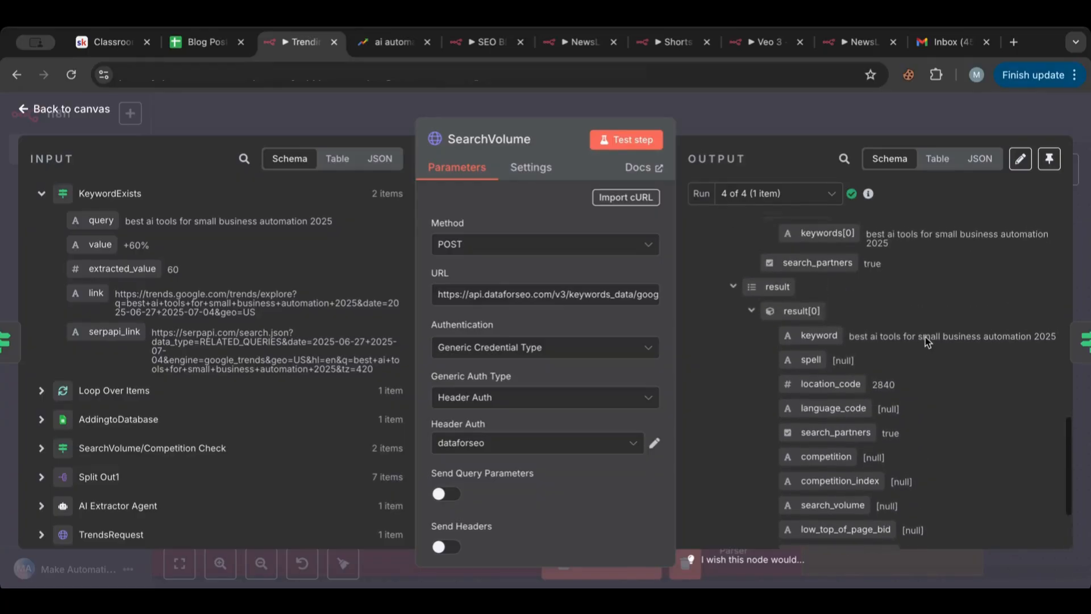
# Step: Switch the SearchVolume output to run 1 of 4, examine its competition and search_volume values, and close the node
pyautogui.click(776, 196)
pyautogui.click(775, 233)
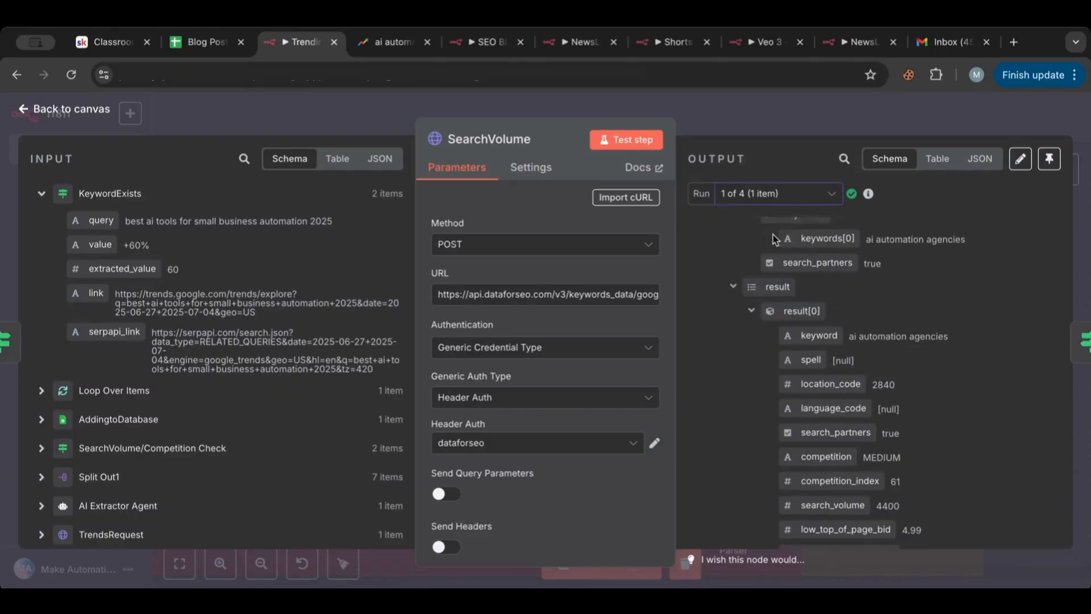
pyautogui.scroll(-1, 823, 337)
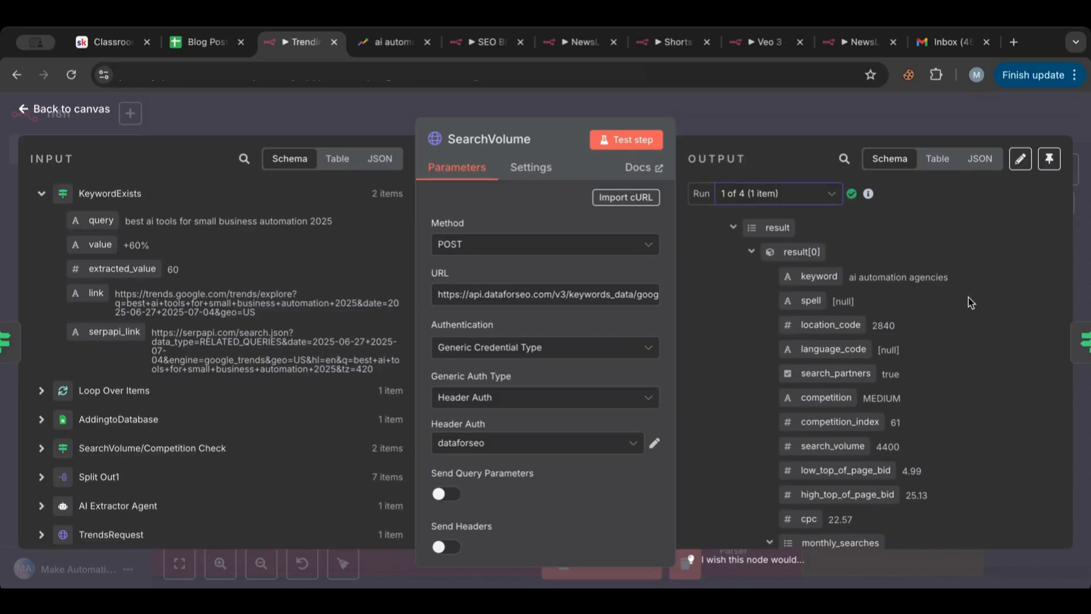
pyautogui.scroll(-1, 968, 298)
pyautogui.doubleClick(882, 380)
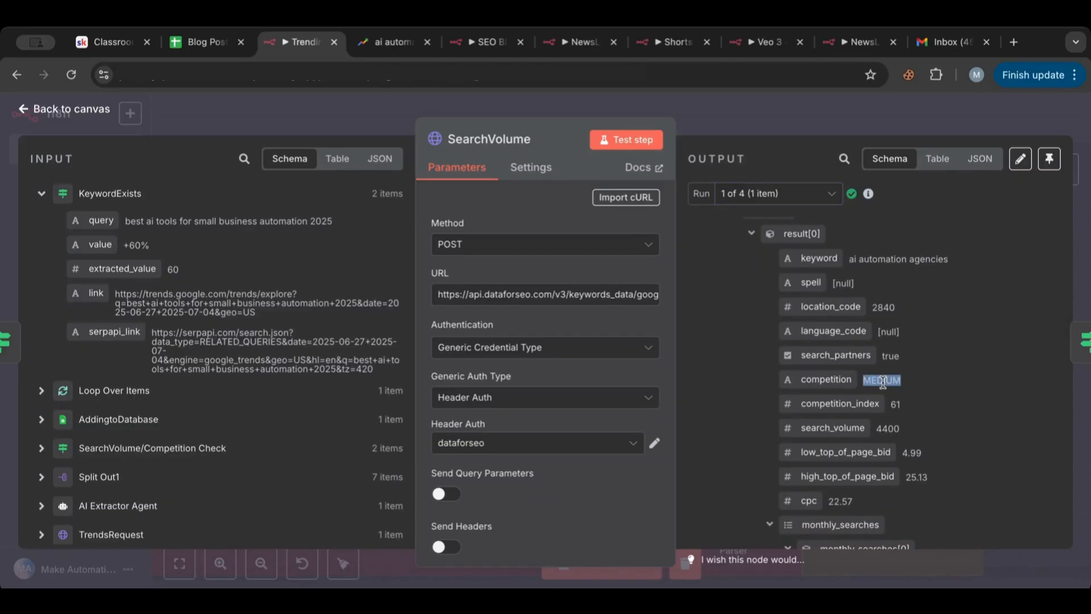
pyautogui.doubleClick(893, 427)
pyautogui.scroll(1, 909, 422)
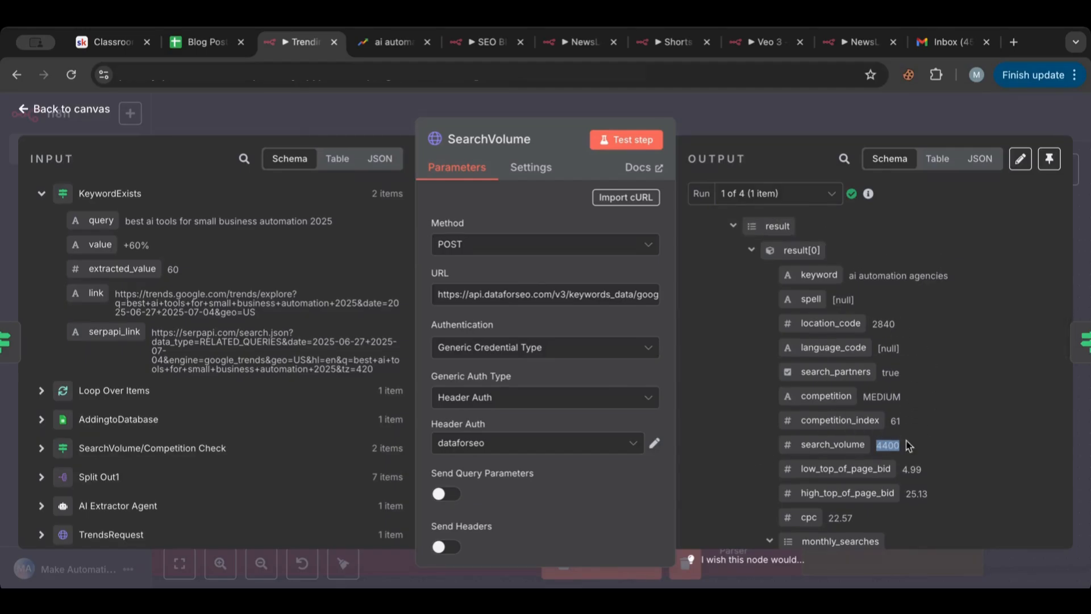
pyautogui.click(82, 116)
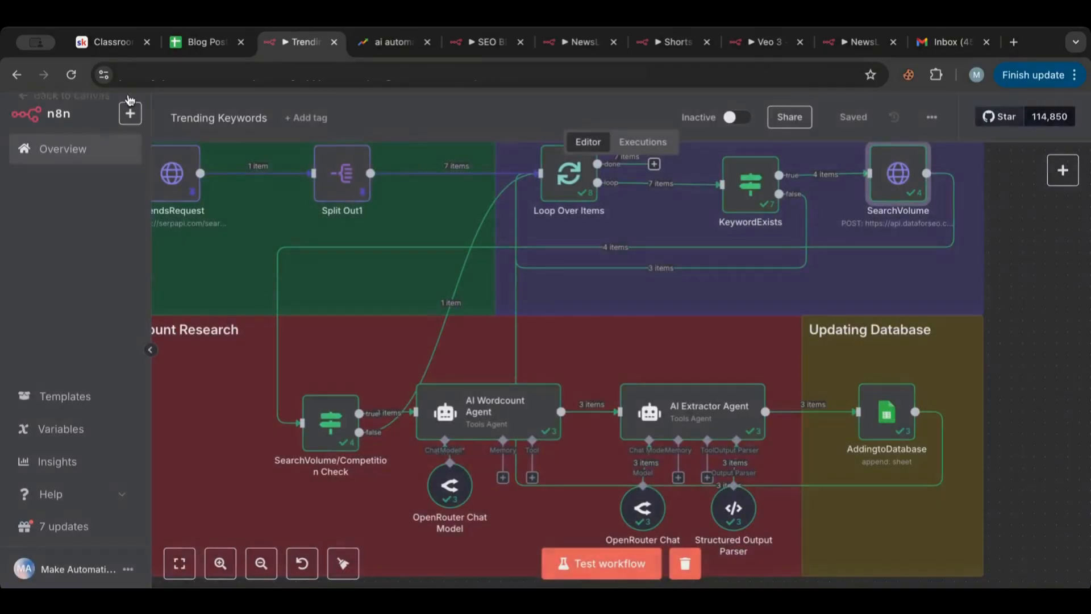
# Step: Open the SearchVolume/Competition Check node and examine its search_volume condition, including the expression and comparison value
pyautogui.doubleClick(312, 415)
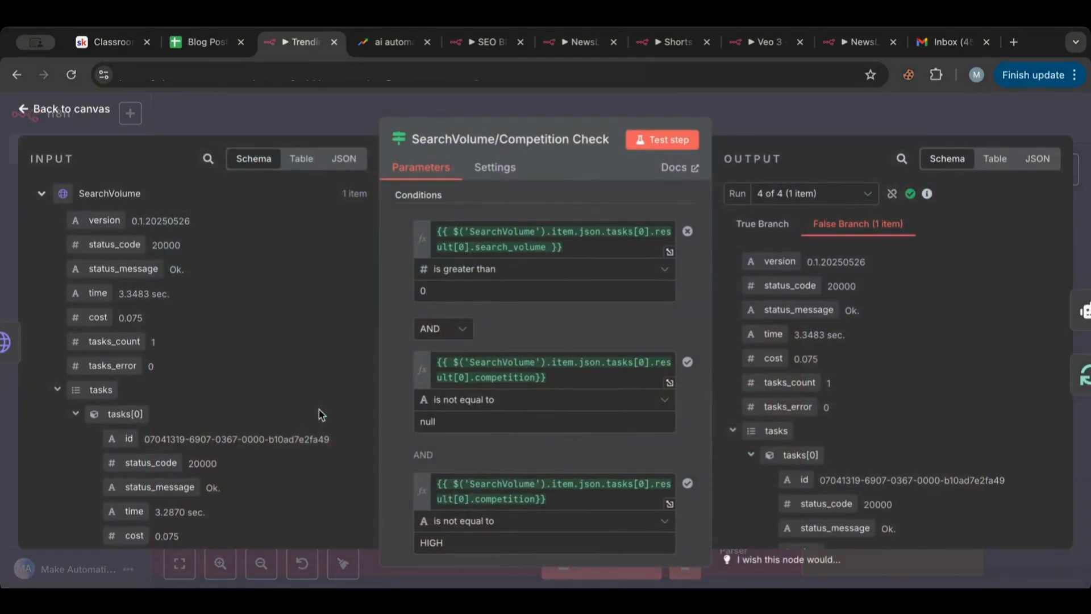
pyautogui.click(585, 246)
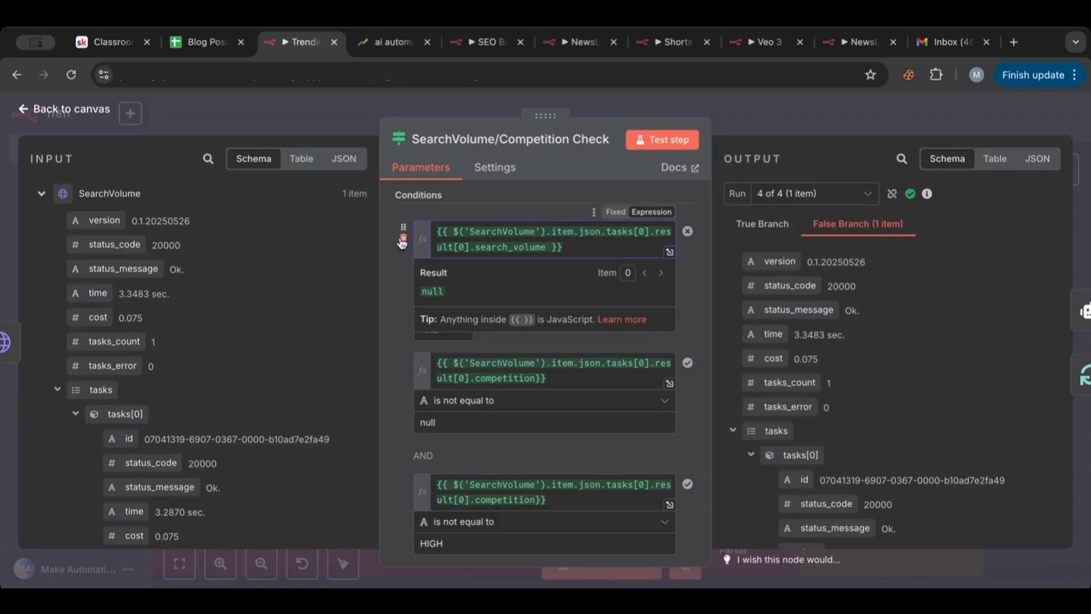
pyautogui.click(392, 273)
pyautogui.click(424, 287)
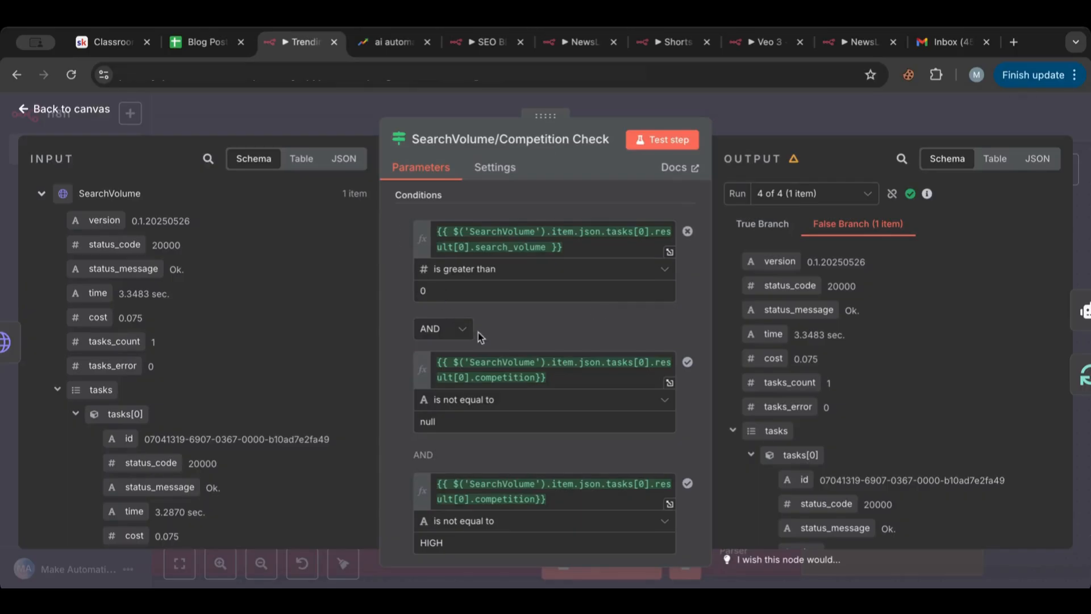
# Step: Examine the two competition conditions in SearchVolume/Competition Check and return to the canvas
pyautogui.scroll(-2, 487, 334)
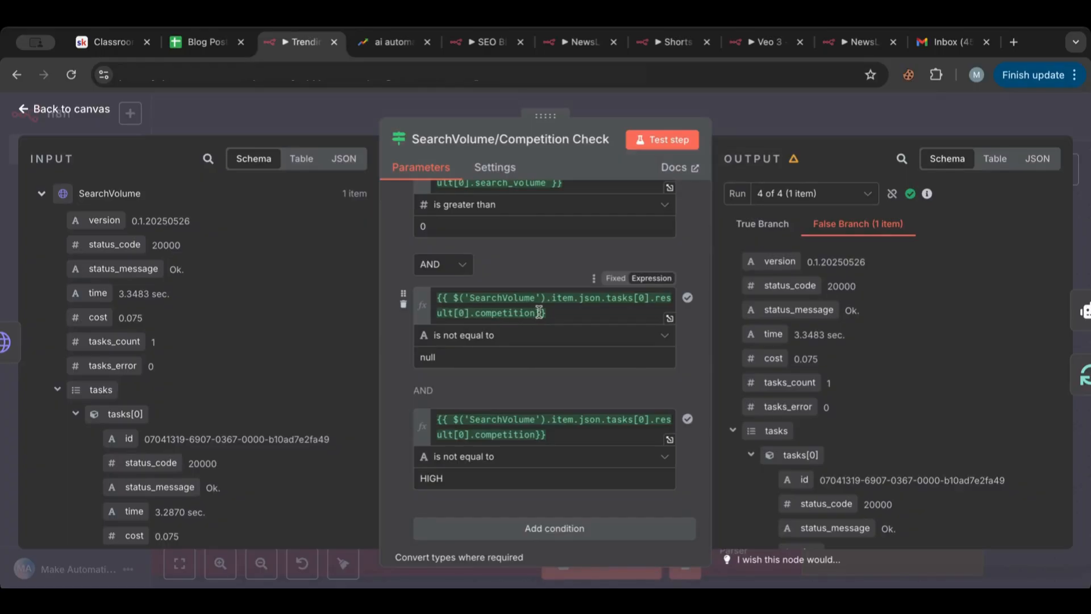
pyautogui.doubleClick(426, 358)
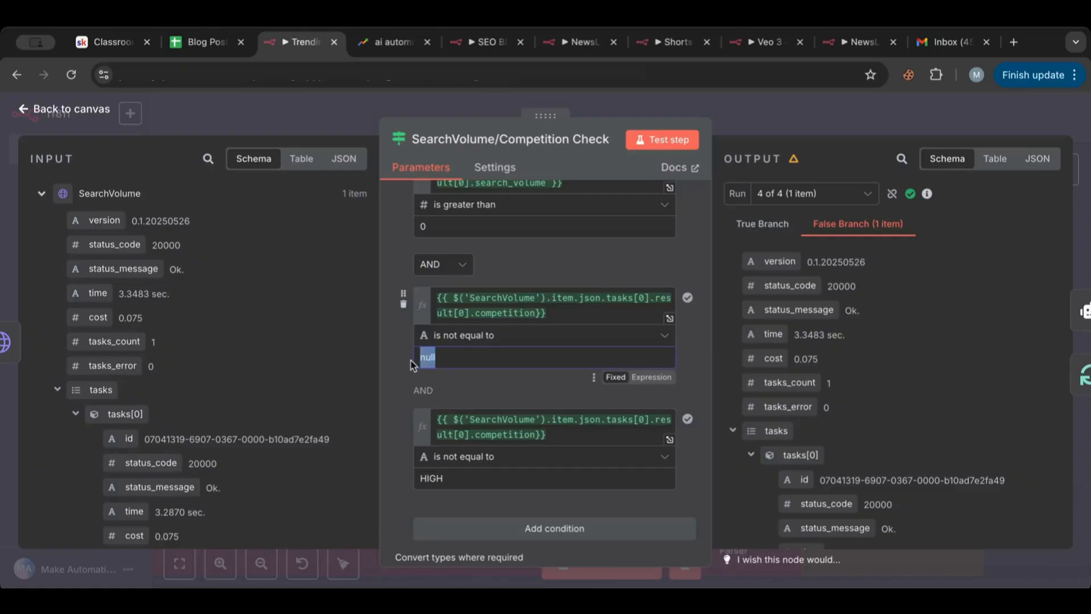
pyautogui.click(407, 364)
pyautogui.scroll(-1, 406, 363)
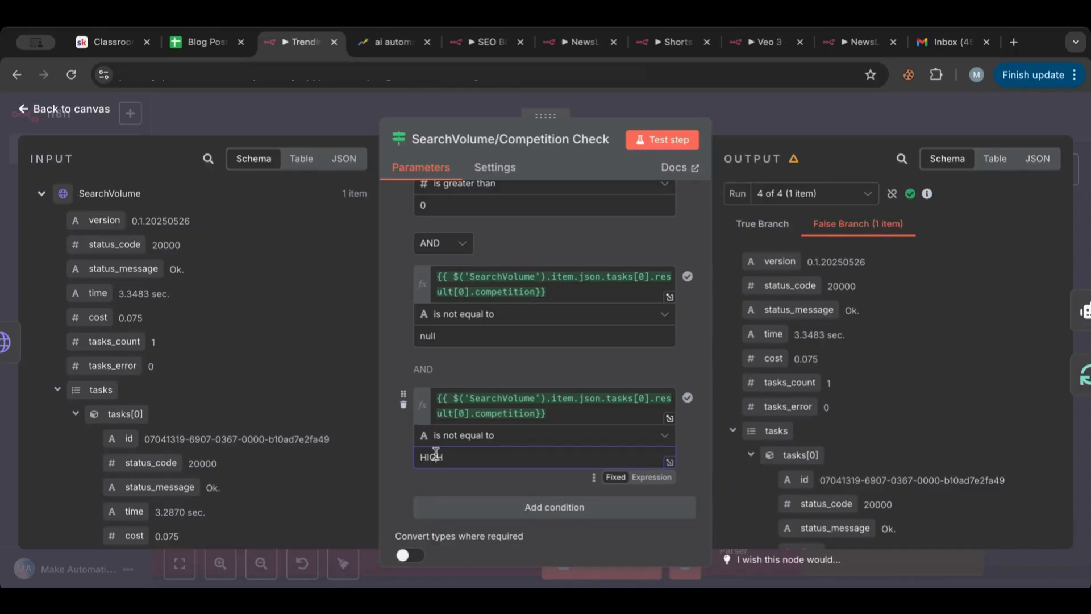
pyautogui.click(63, 109)
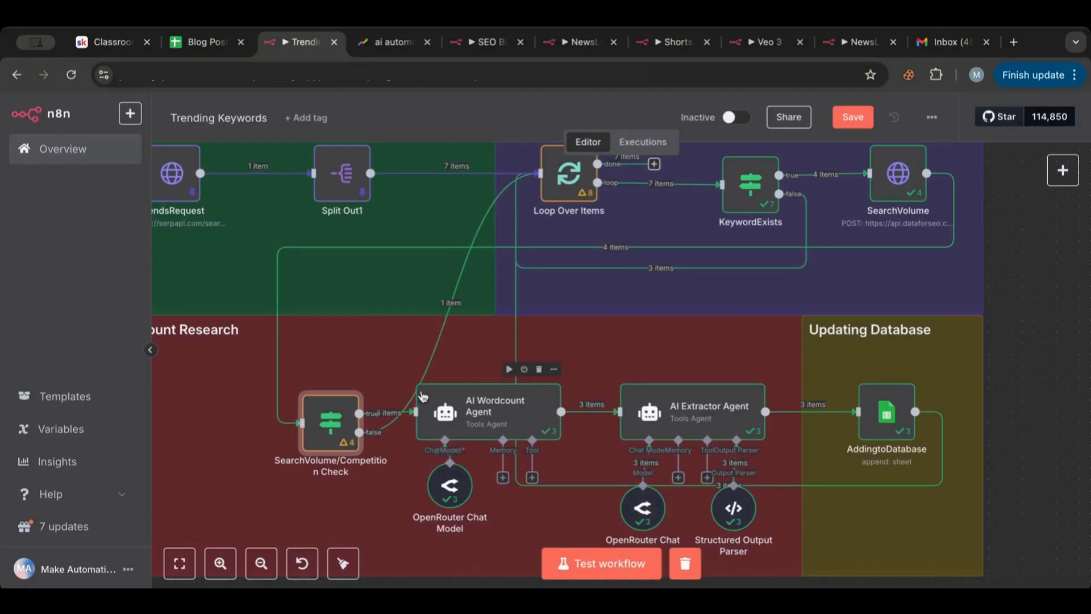
# Step: Inspect the OpenRouter Chat Model attached to the AI Wordcount Agent, including its credential and model settings, and close it
pyautogui.scroll(-3, 386, 366)
pyautogui.scroll(2, 388, 366)
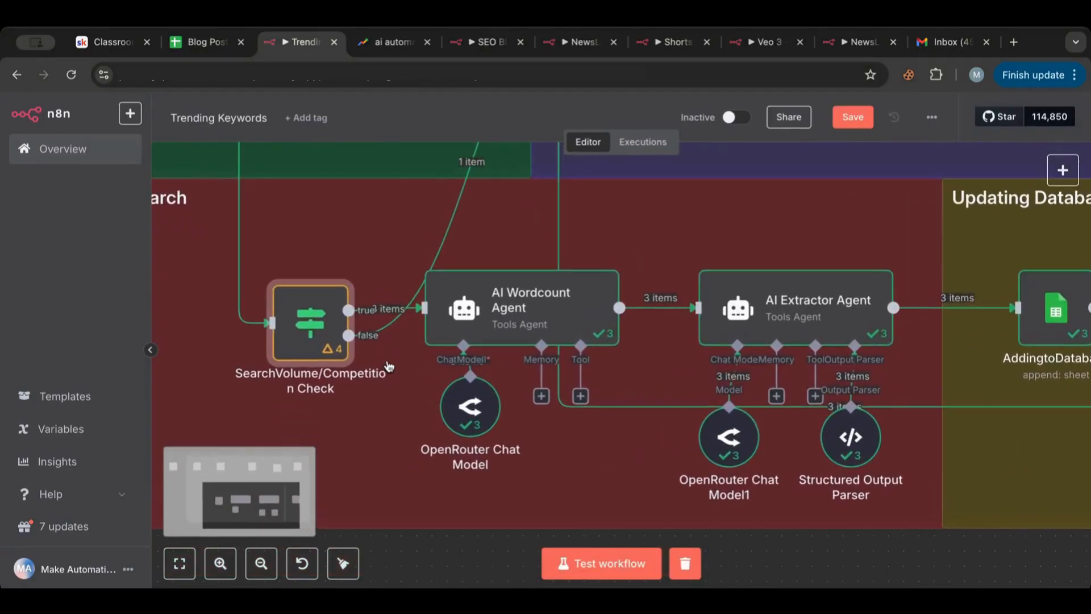
pyautogui.moveTo(567, 265)
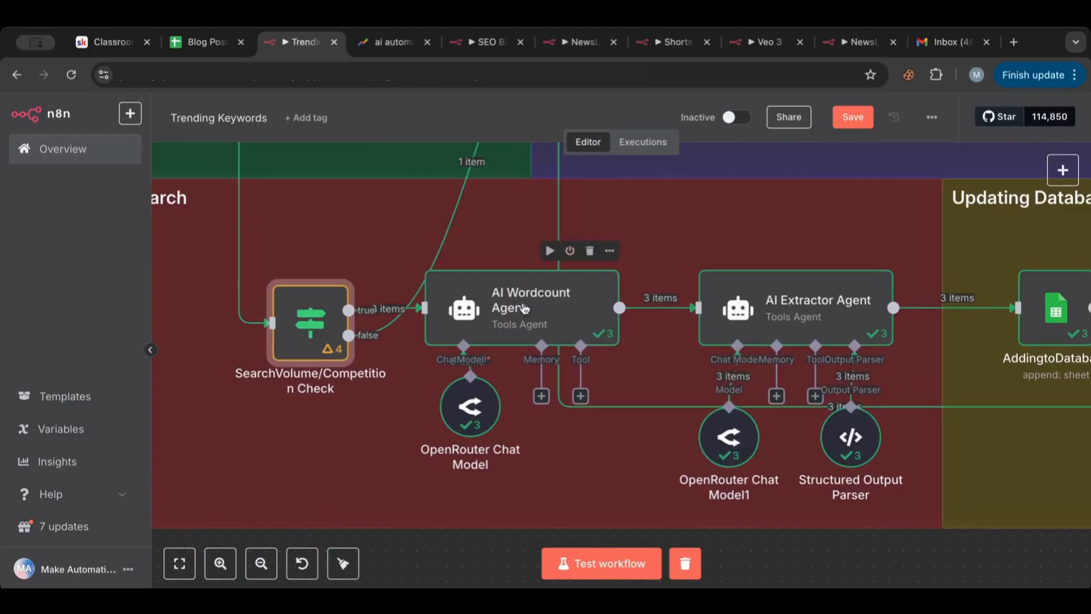
pyautogui.click(423, 551)
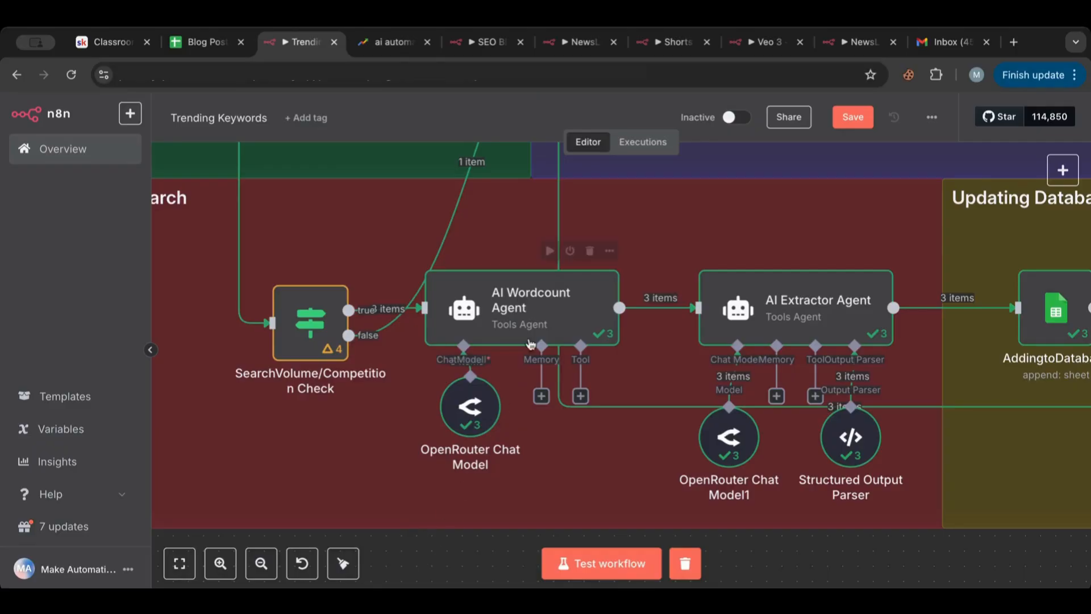
pyautogui.click(465, 410)
pyautogui.doubleClick(465, 411)
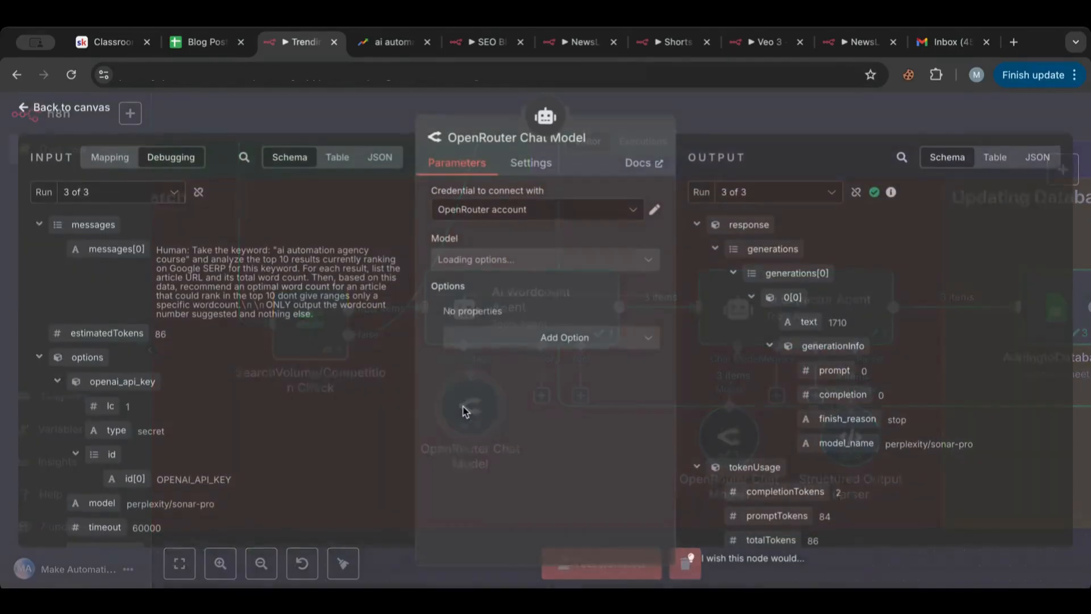
pyautogui.click(86, 112)
# Step: Open the AI Wordcount Agent, read its full user-message prompt to the end, and return to the canvas
pyautogui.doubleClick(528, 299)
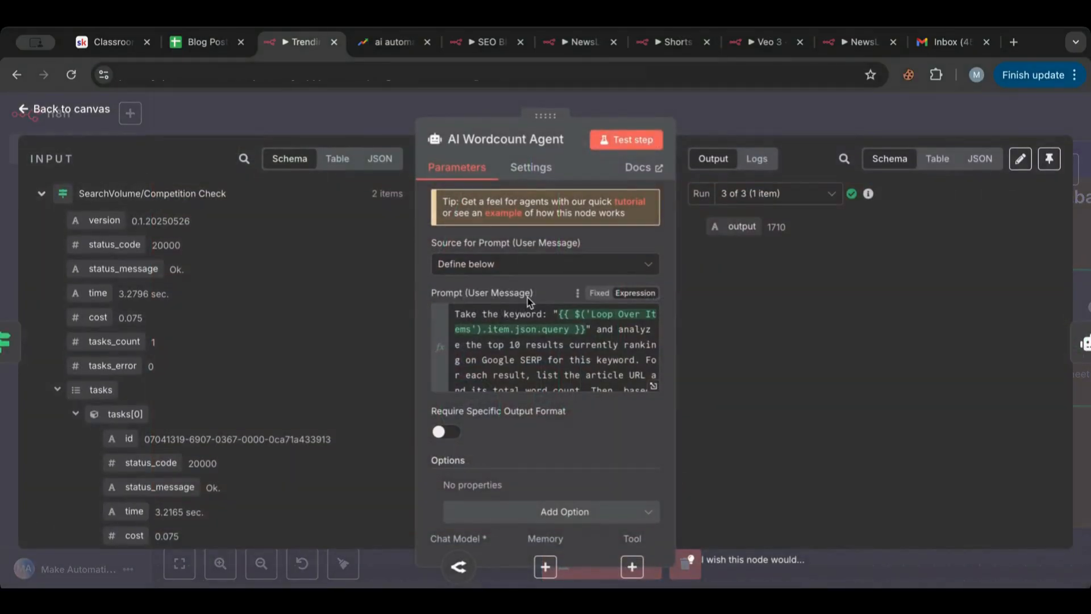
pyautogui.click(560, 313)
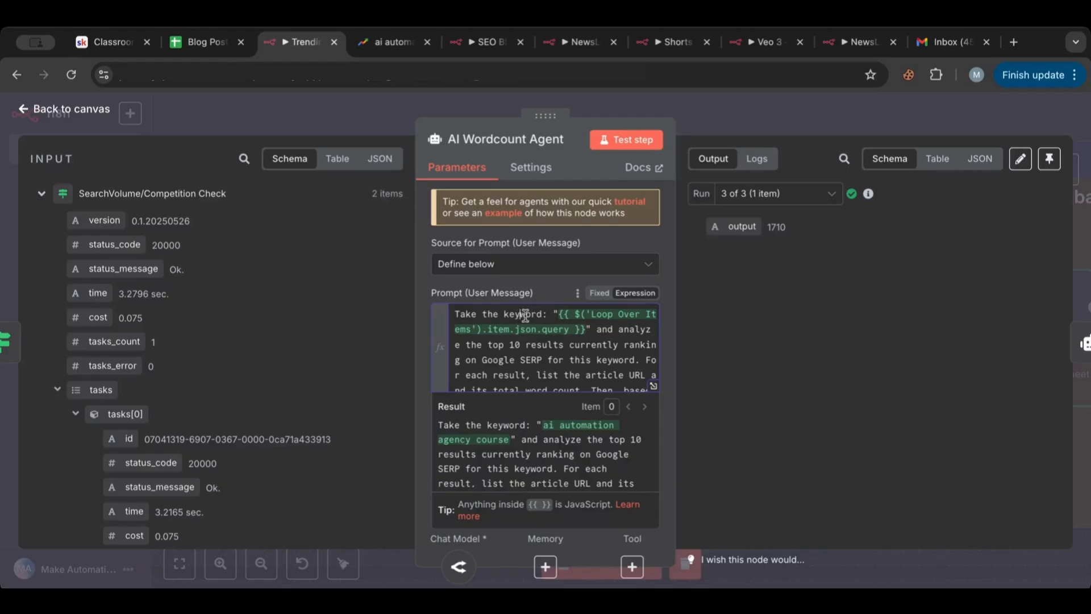
pyautogui.scroll(-2, 566, 344)
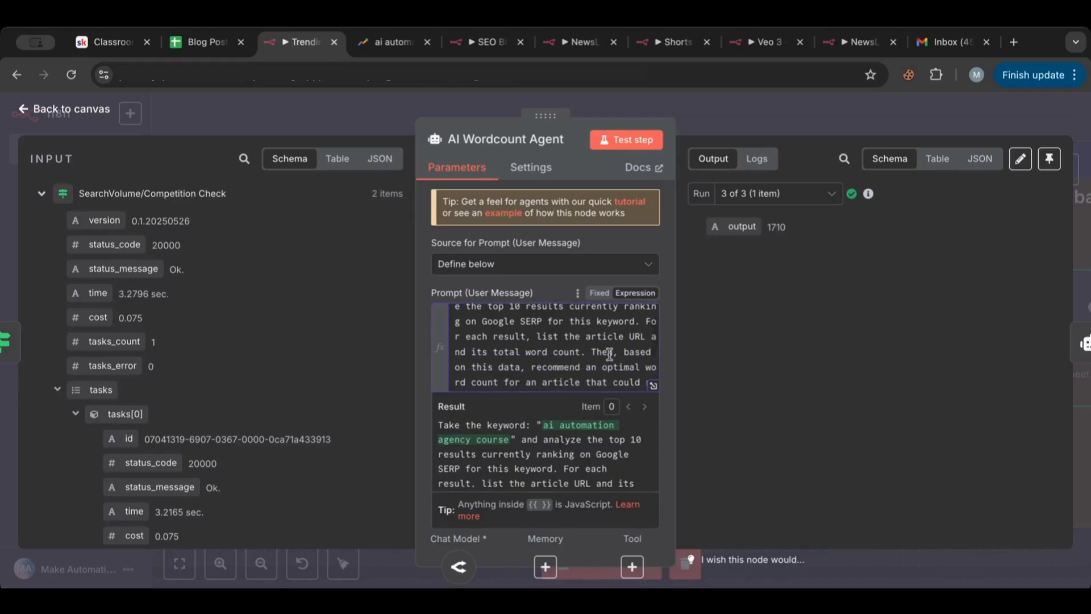
pyautogui.scroll(-3, 610, 355)
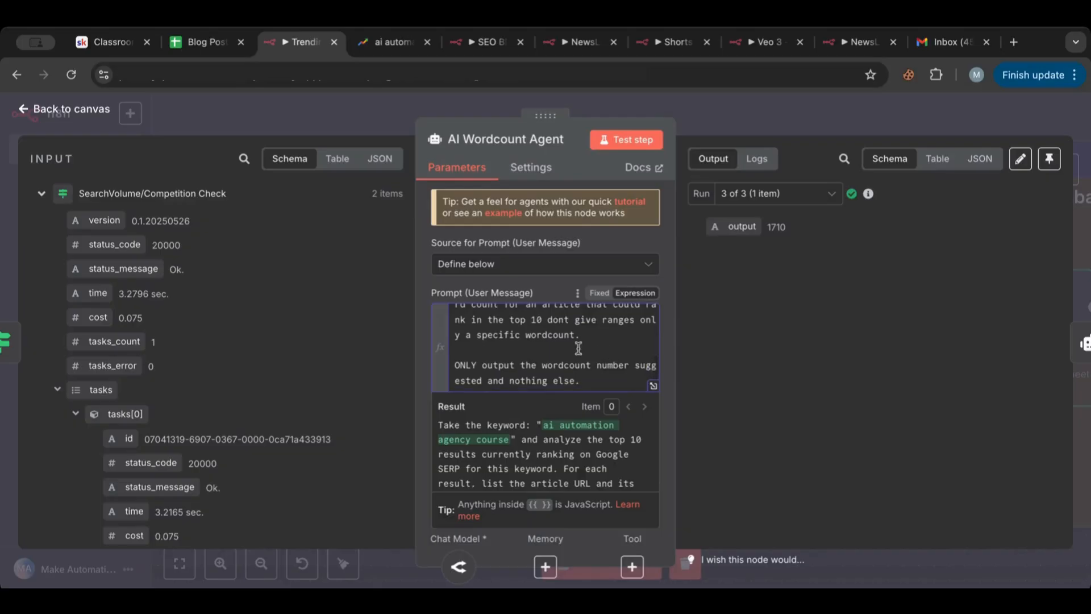
pyautogui.click(95, 115)
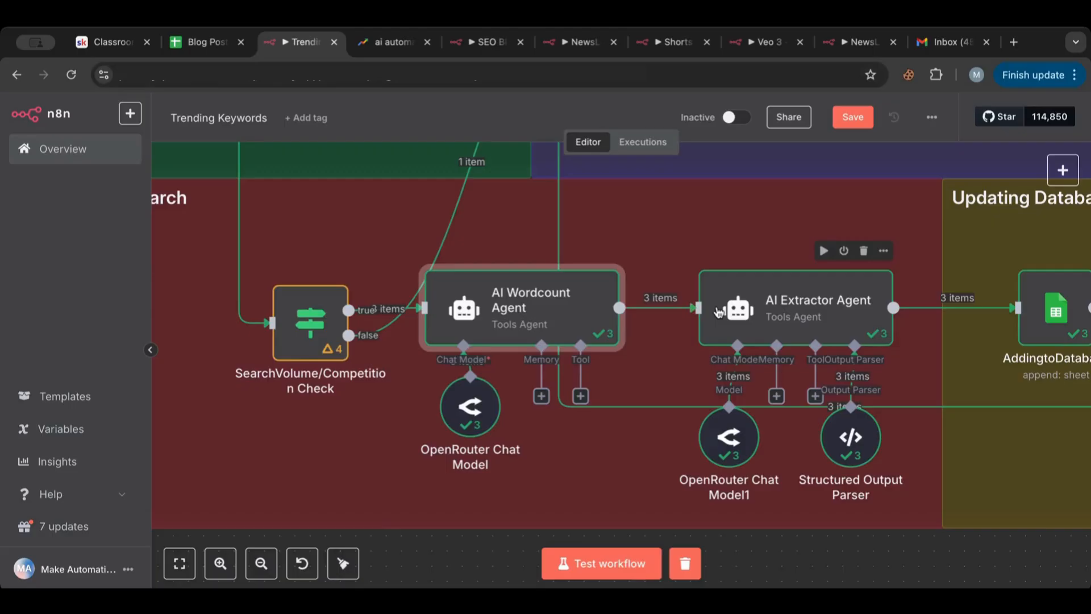
# Step: Open the AI Extractor Agent, examine its user-message prompt and the resolved expression, and return to the canvas
pyautogui.hscroll(3, 716, 307)
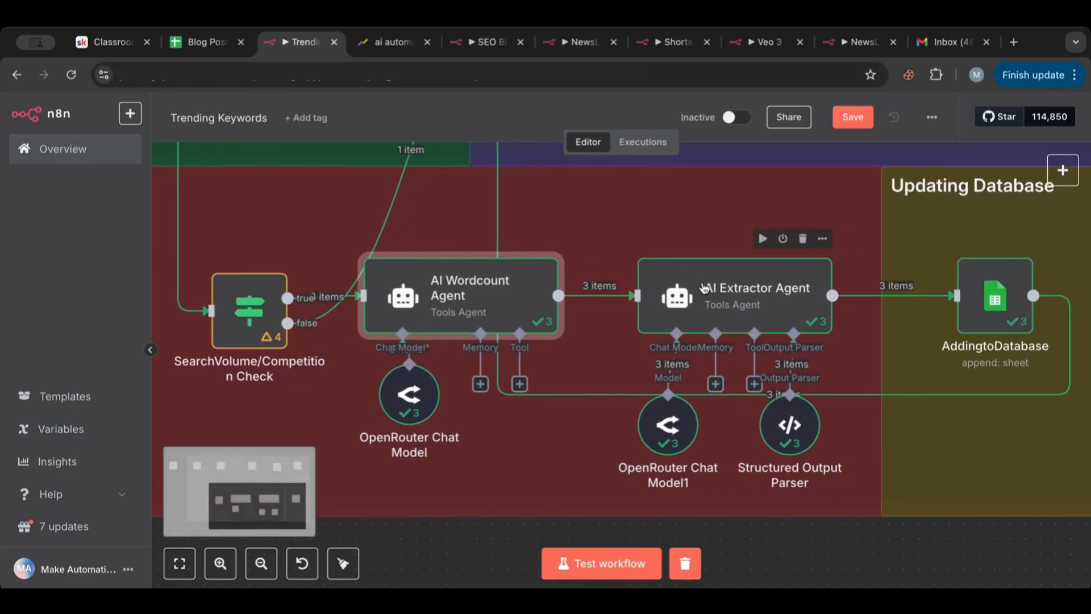
pyautogui.click(708, 295)
pyautogui.doubleClick(709, 295)
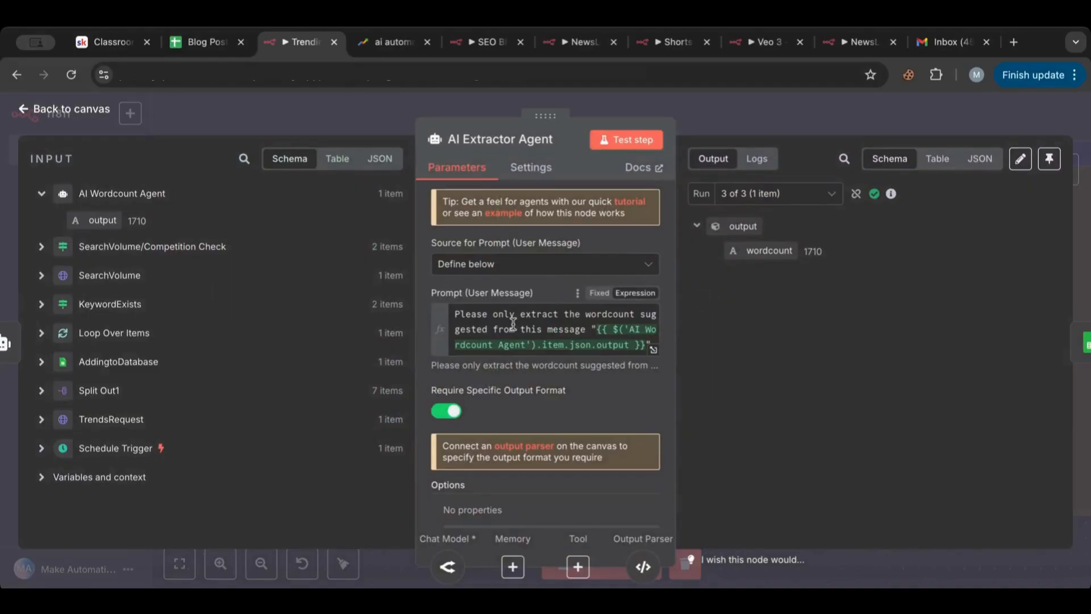
pyautogui.click(512, 324)
pyautogui.scroll(-1, 513, 327)
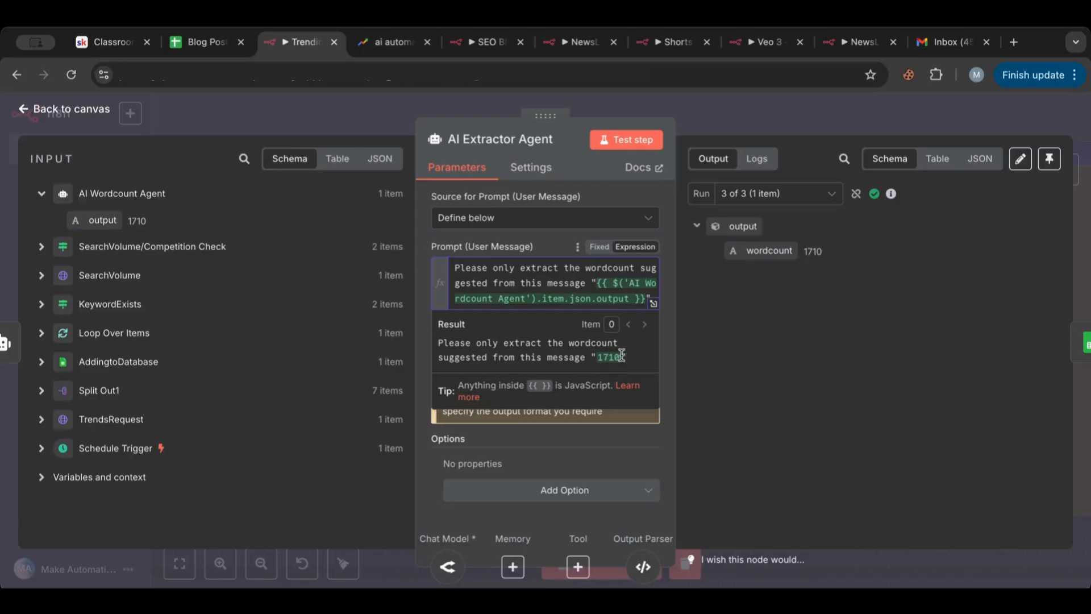
pyautogui.click(62, 110)
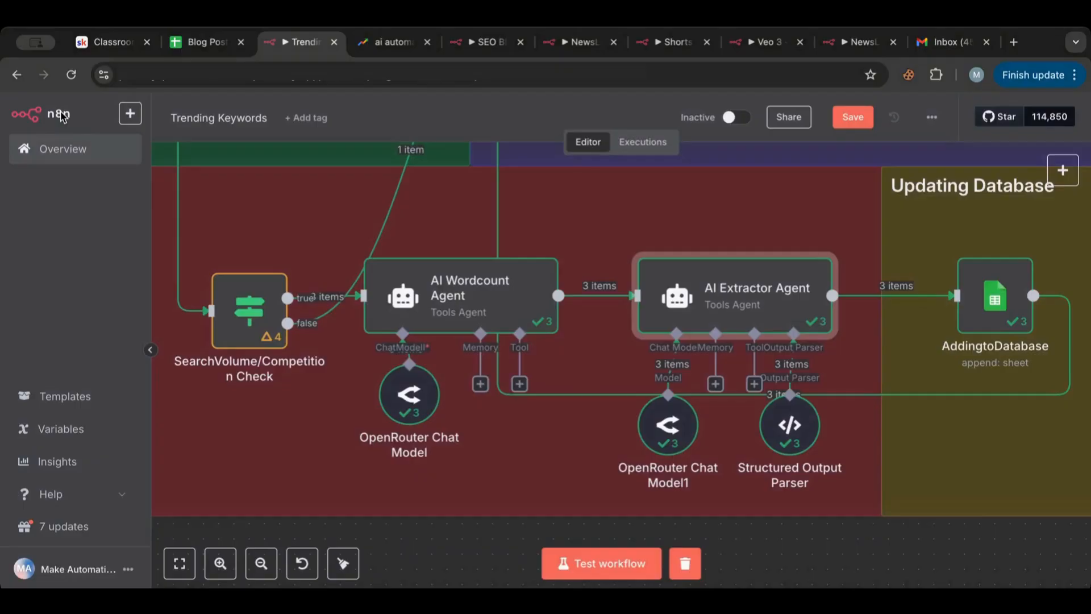
# Step: Inspect the AI Extractor Agent's attached OpenRouter Chat Model1 settings and the wordcount JSON example in its Structured Output Parser
pyautogui.doubleClick(686, 439)
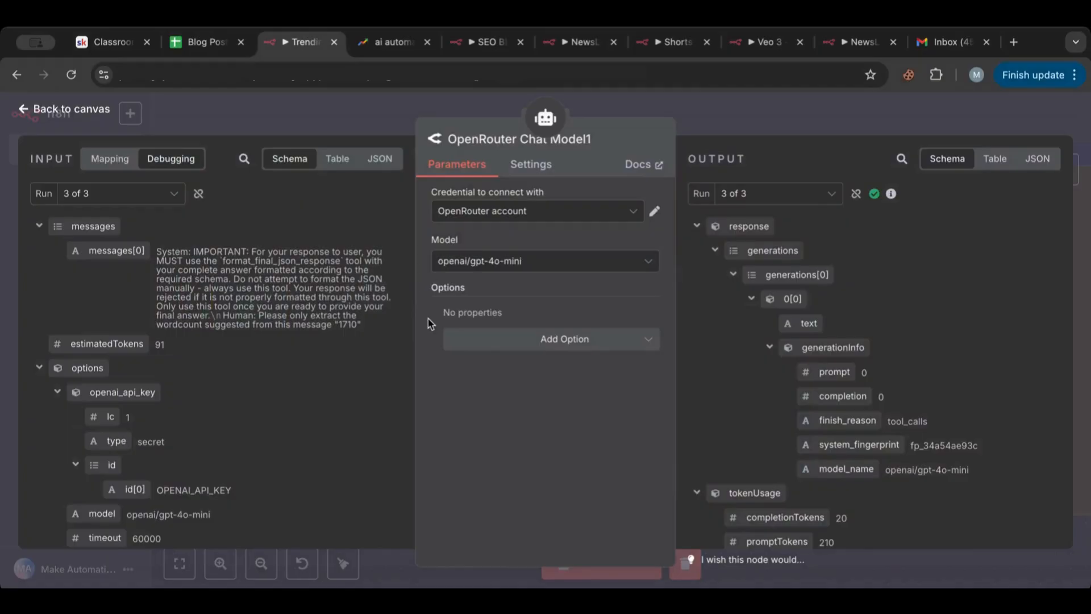
pyautogui.click(37, 109)
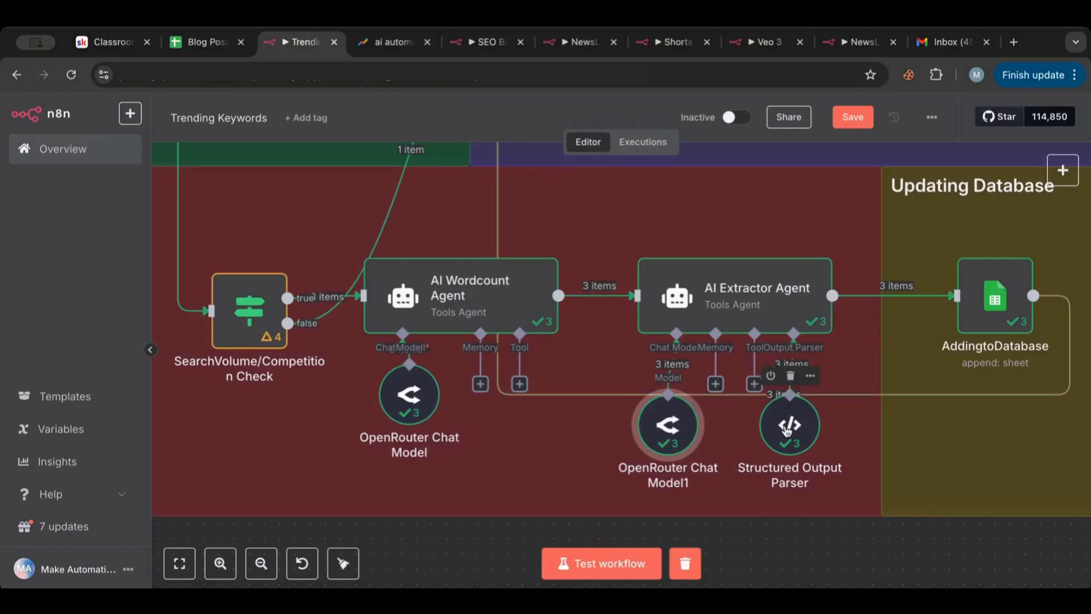
pyautogui.doubleClick(788, 428)
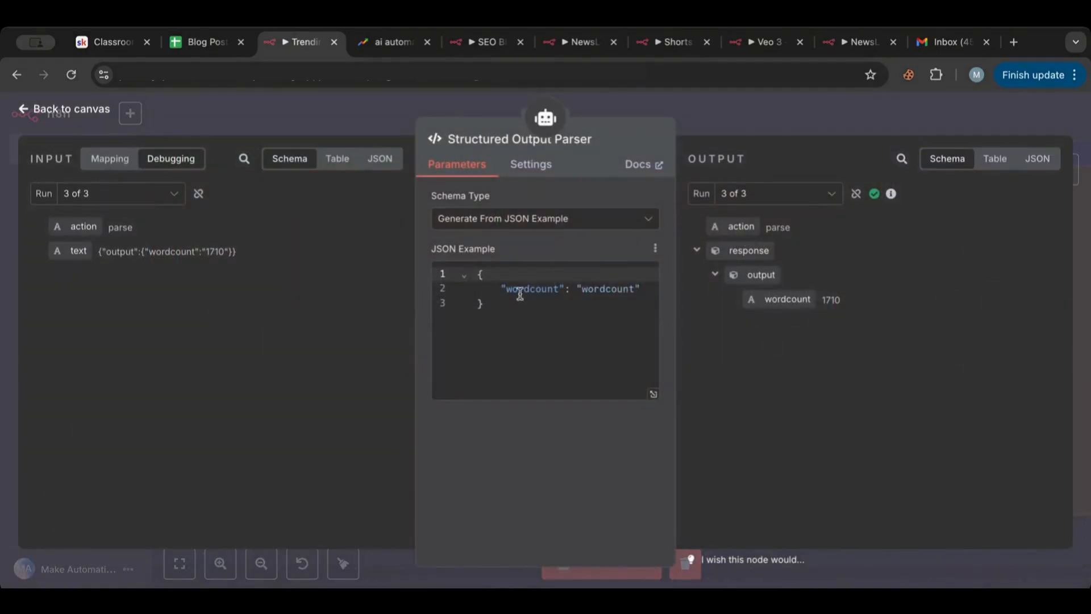
pyautogui.click(499, 292)
pyautogui.moveTo(500, 291); pyautogui.dragTo(660, 288)
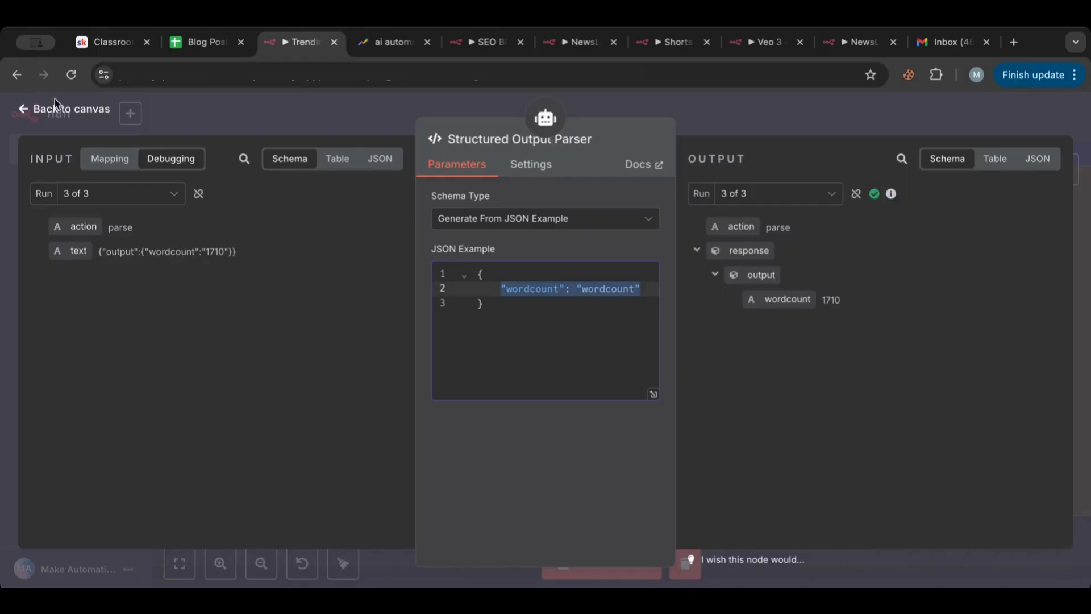
pyautogui.click(63, 113)
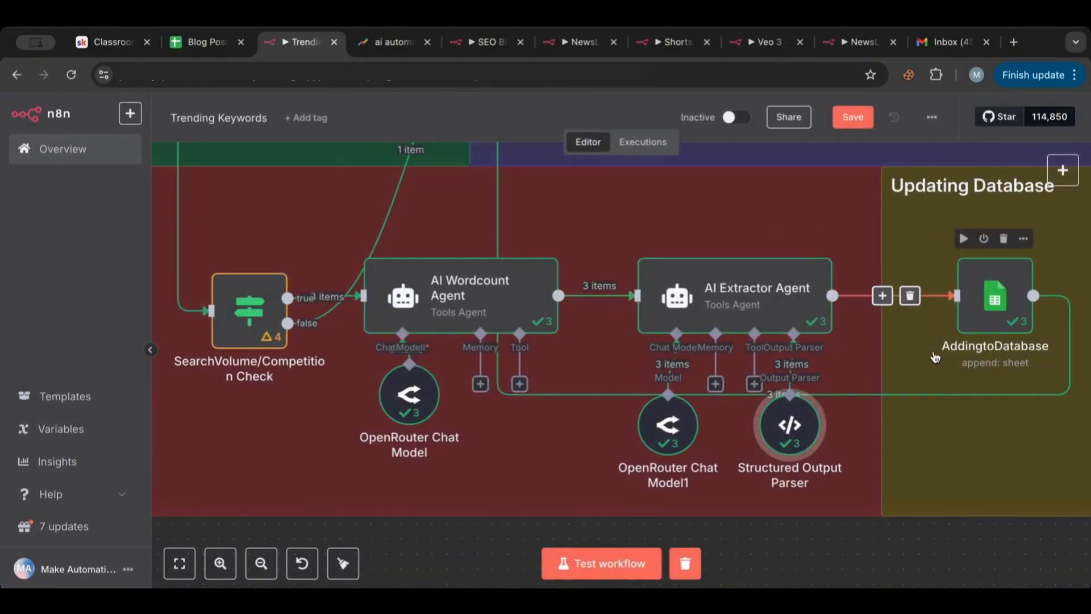
# Step: Open the AddingtoDatabase node and review its Append Row settings against the Blog Posts List spreadsheet
pyautogui.hscroll(5, 935, 357)
pyautogui.doubleClick(858, 290)
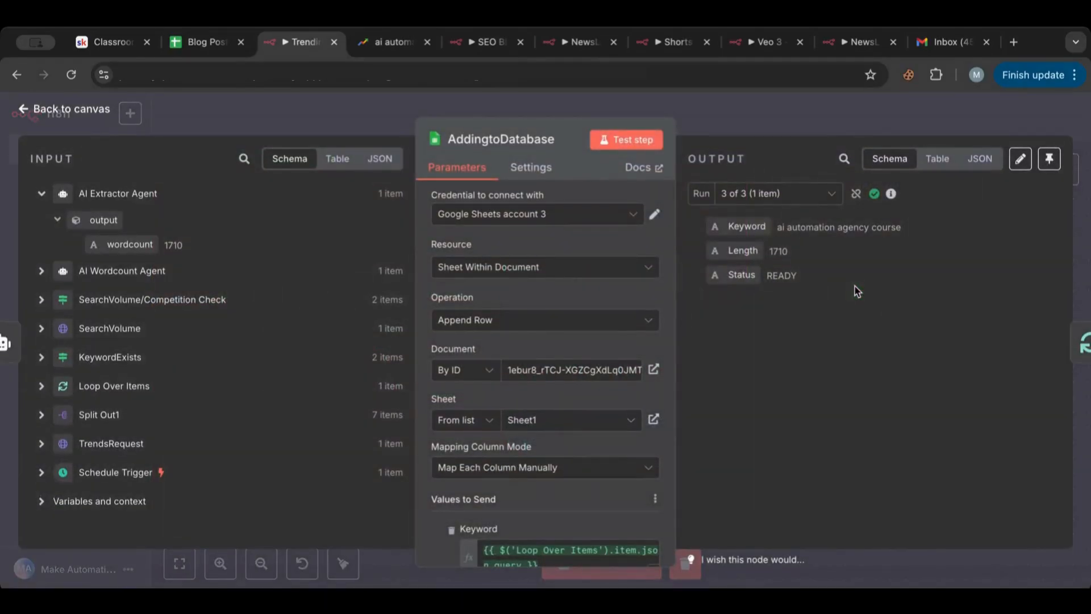
pyautogui.scroll(-4, 611, 318)
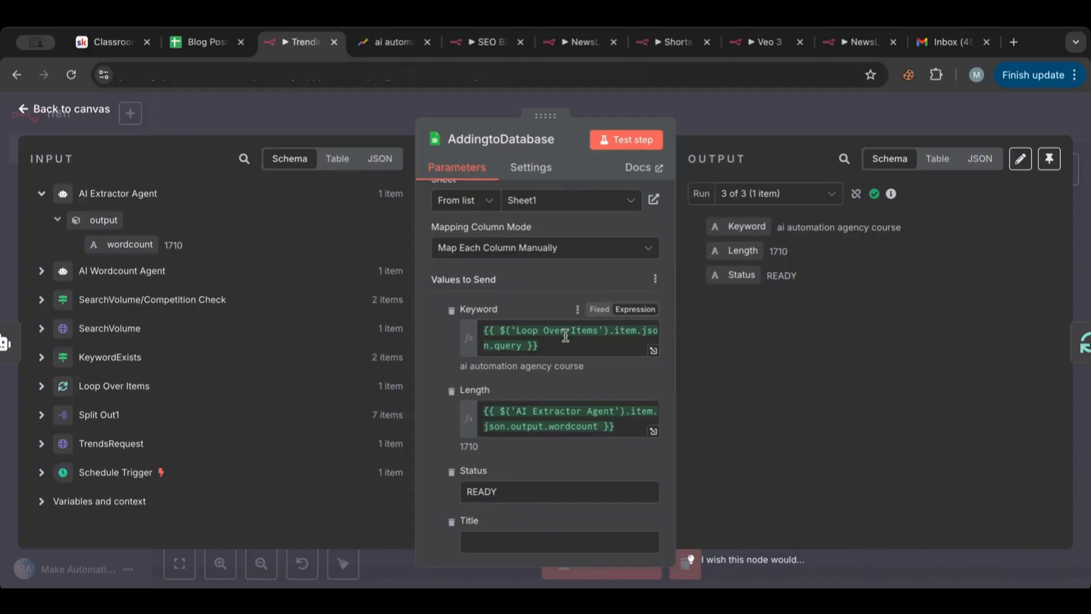
pyautogui.scroll(4, 568, 334)
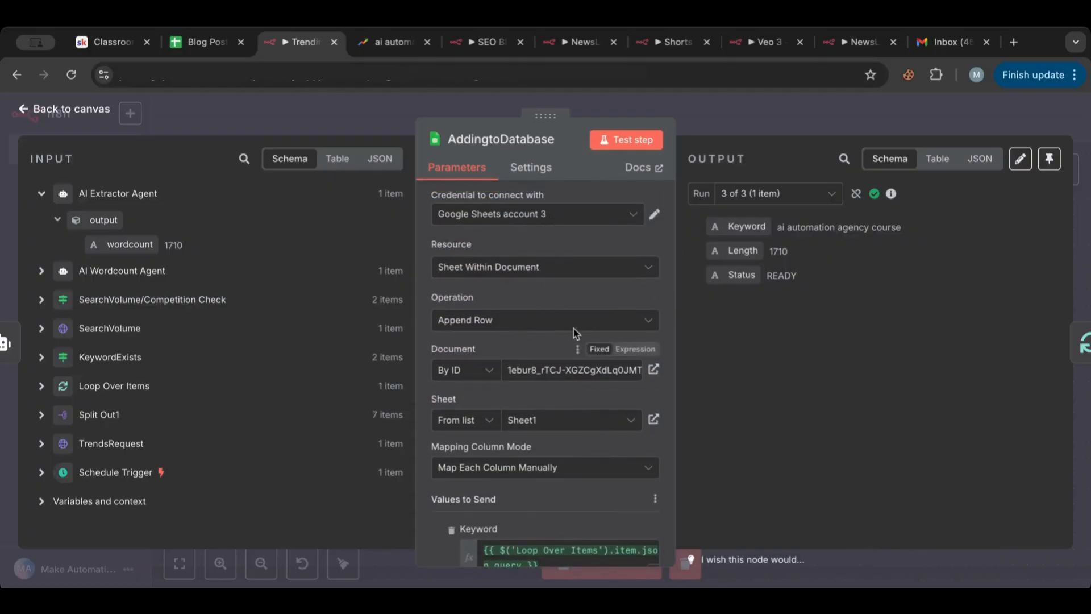
pyautogui.click(199, 43)
pyautogui.click(289, 42)
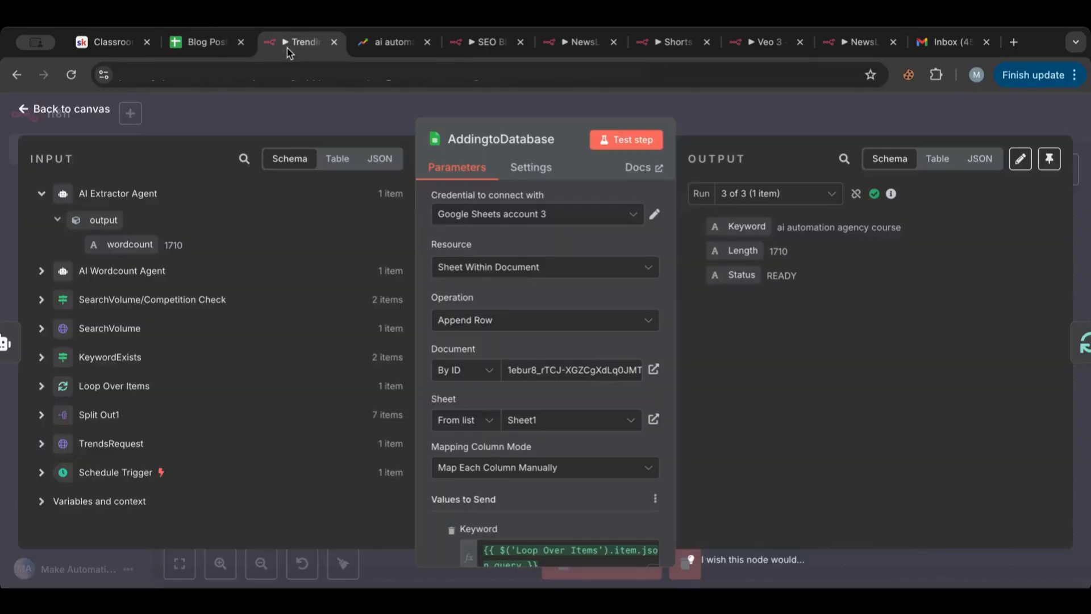
# Step: Examine the Keyword, Length and Status values mapped in AddingtoDatabase, and return to the canvas
pyautogui.scroll(-4, 599, 335)
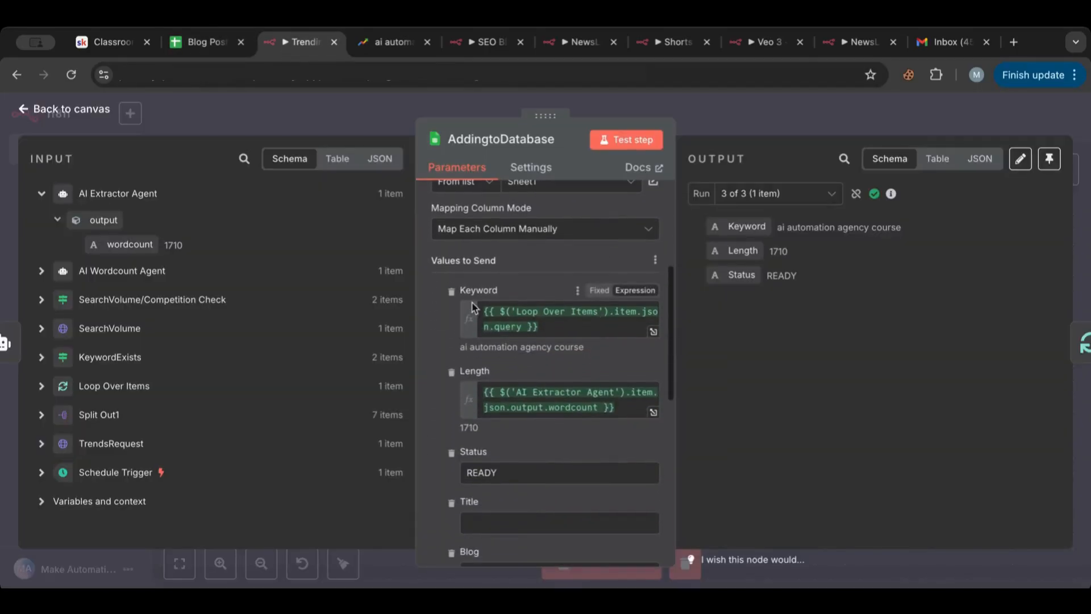
pyautogui.click(554, 320)
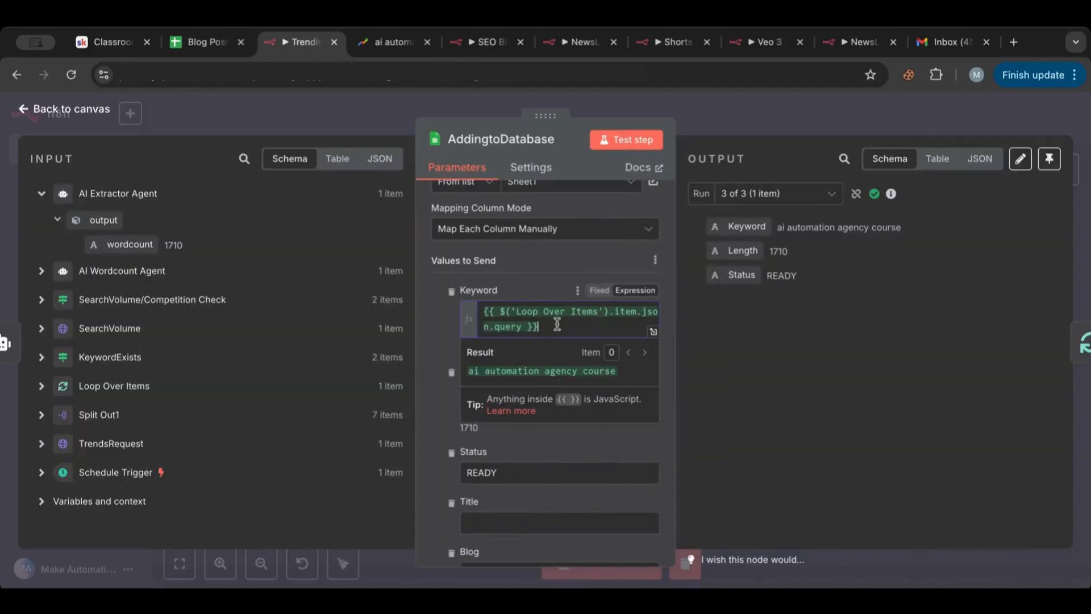
pyautogui.click(425, 325)
pyautogui.click(579, 407)
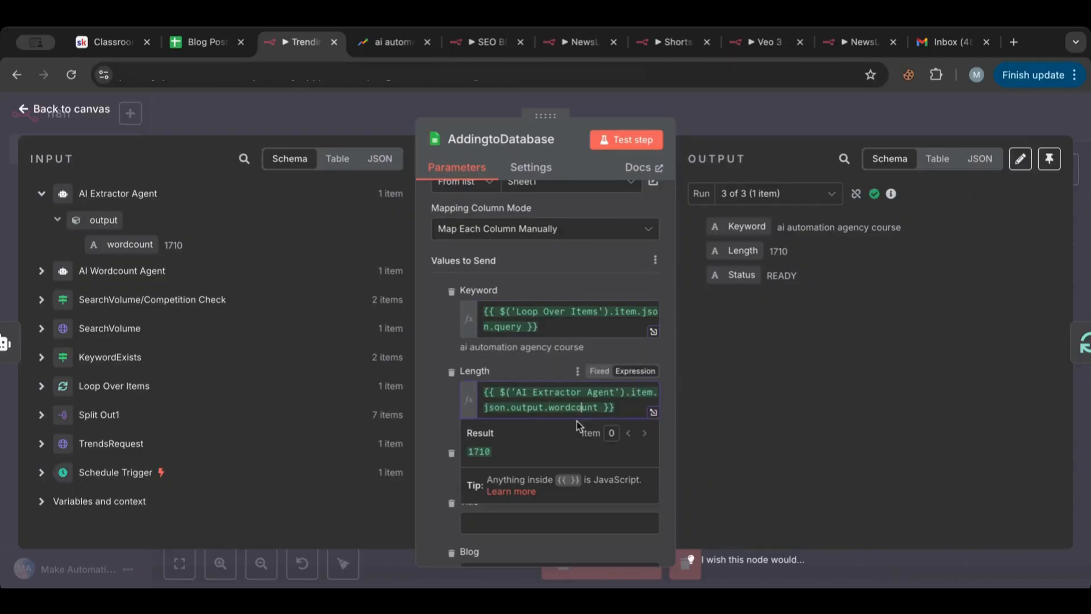
pyautogui.click(425, 373)
pyautogui.scroll(-2, 425, 372)
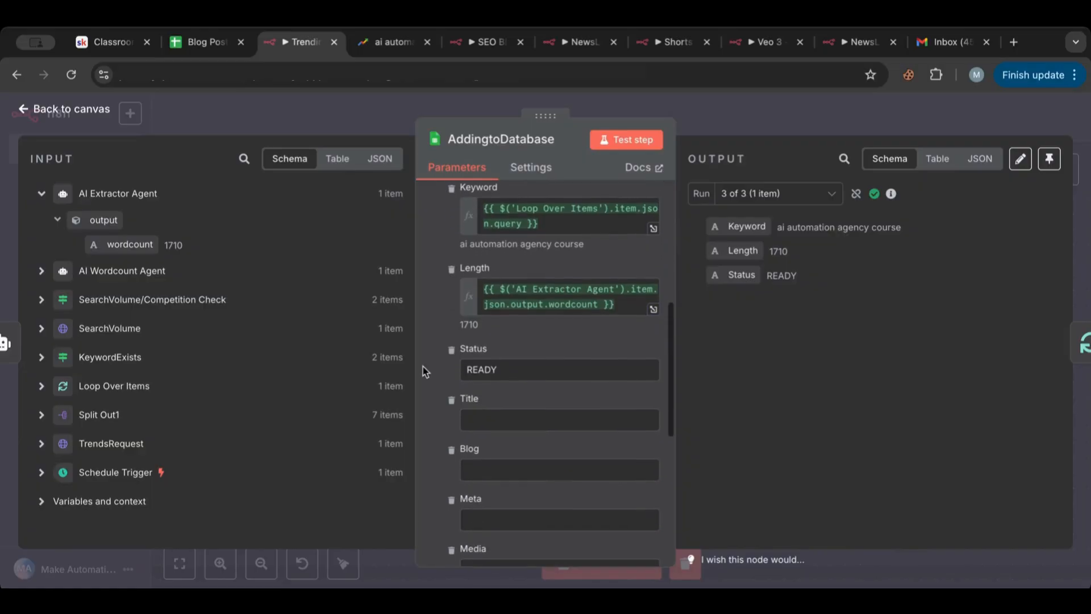
pyautogui.click(507, 365)
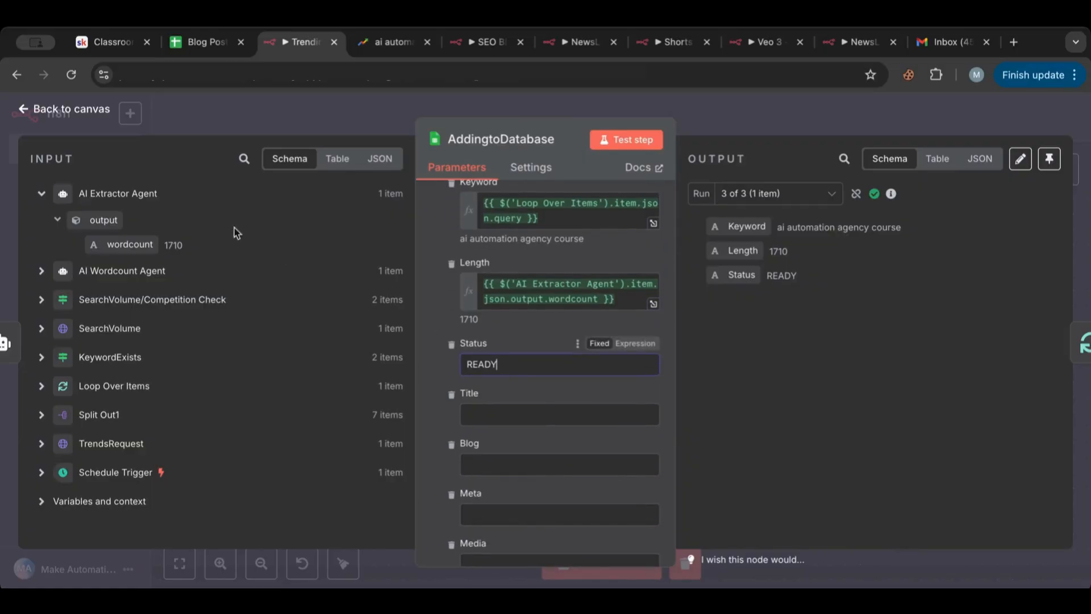
pyautogui.click(80, 109)
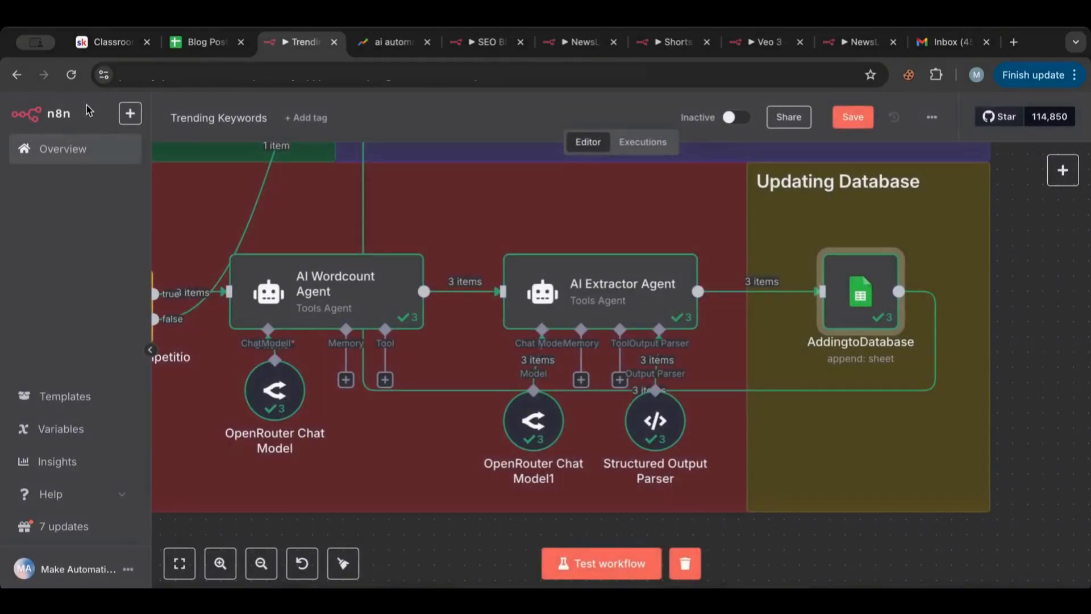
# Step: Switch to the Blog Posts List spreadsheet and review the appended keyword rows with their lengths and statuses
pyautogui.click(209, 46)
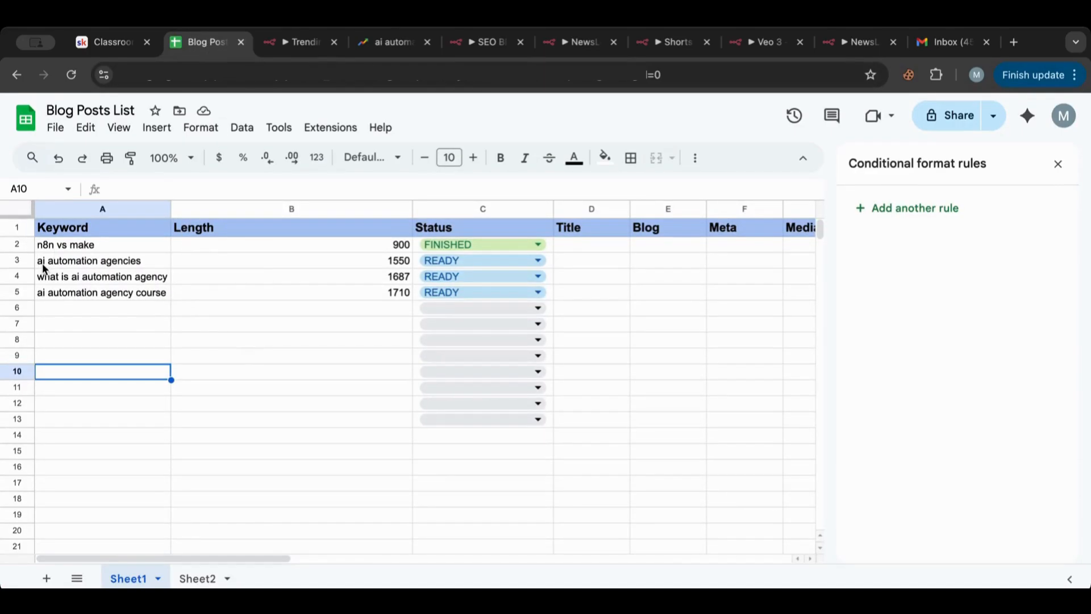
pyautogui.click(395, 265)
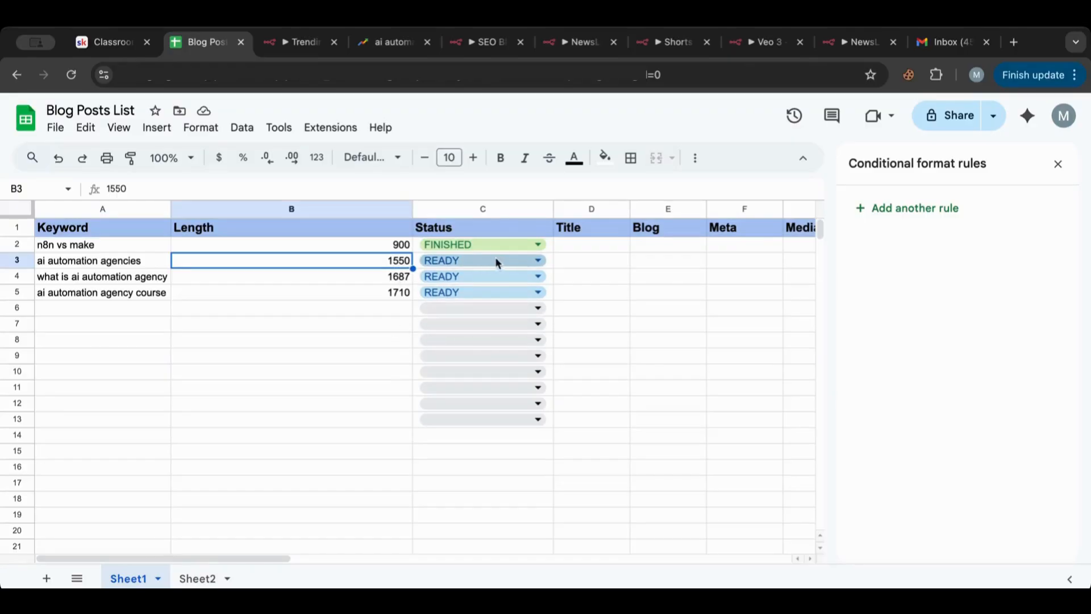
pyautogui.click(74, 279)
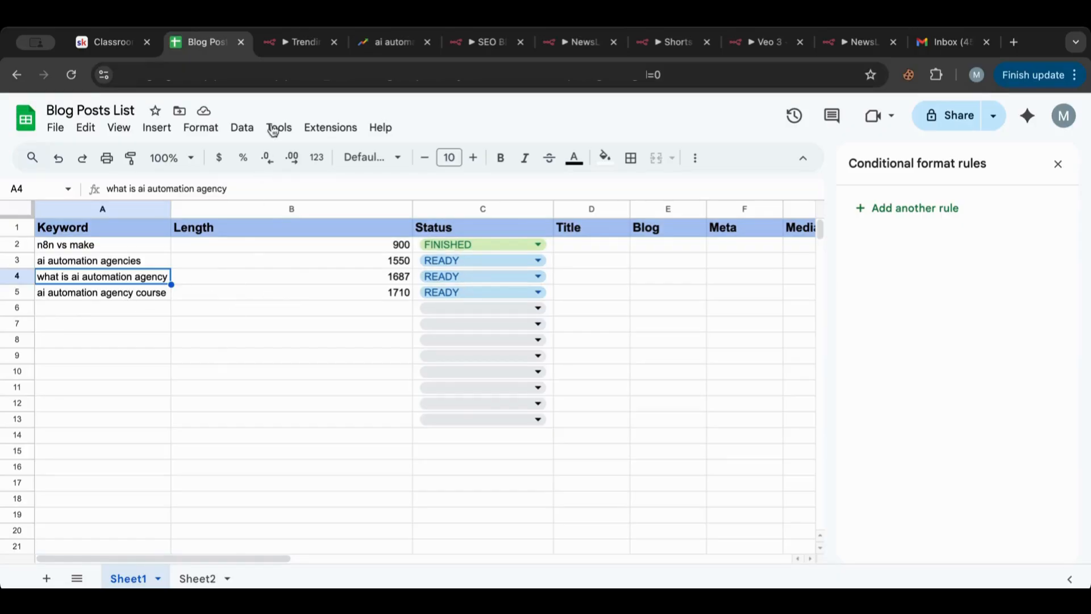
# Step: Return to the Trending Keywords workflow and examine its full flow from the Schedule Trigger to the database update
pyautogui.click(285, 51)
pyautogui.scroll(-2, 627, 343)
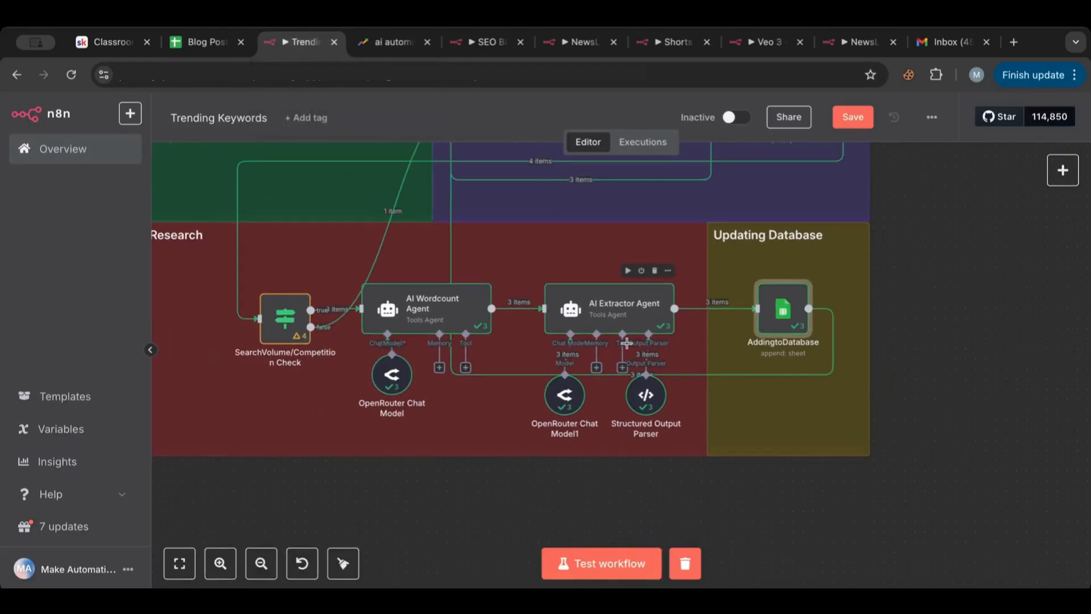
pyautogui.scroll(3, 875, 170)
pyautogui.hscroll(-2, 876, 170)
pyautogui.scroll(1, 876, 170)
pyautogui.hscroll(-1, 875, 170)
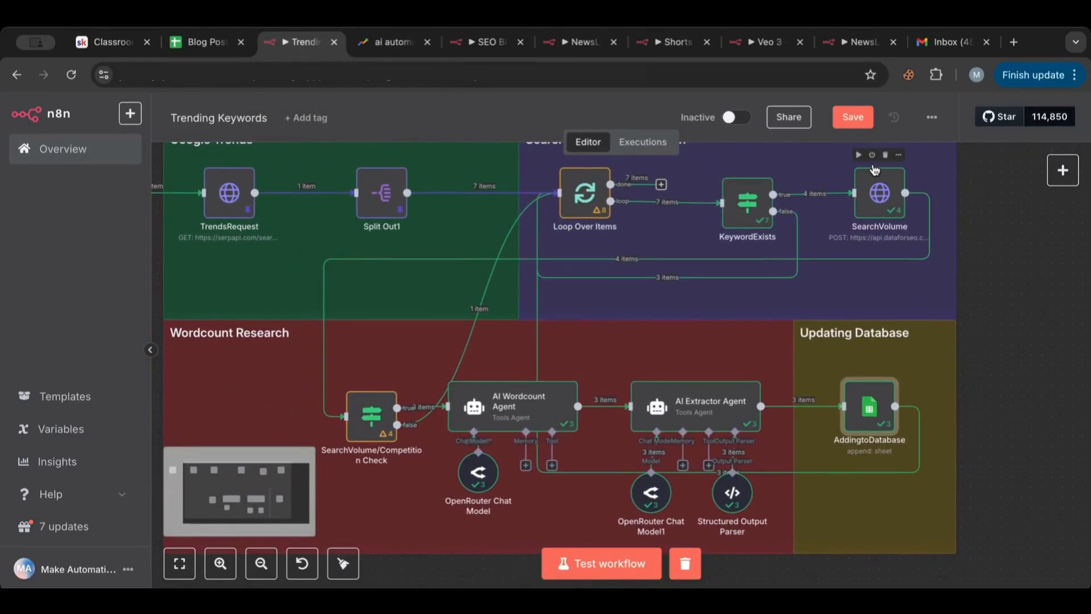
pyautogui.scroll(2, 875, 170)
pyautogui.hscroll(-4, 876, 170)
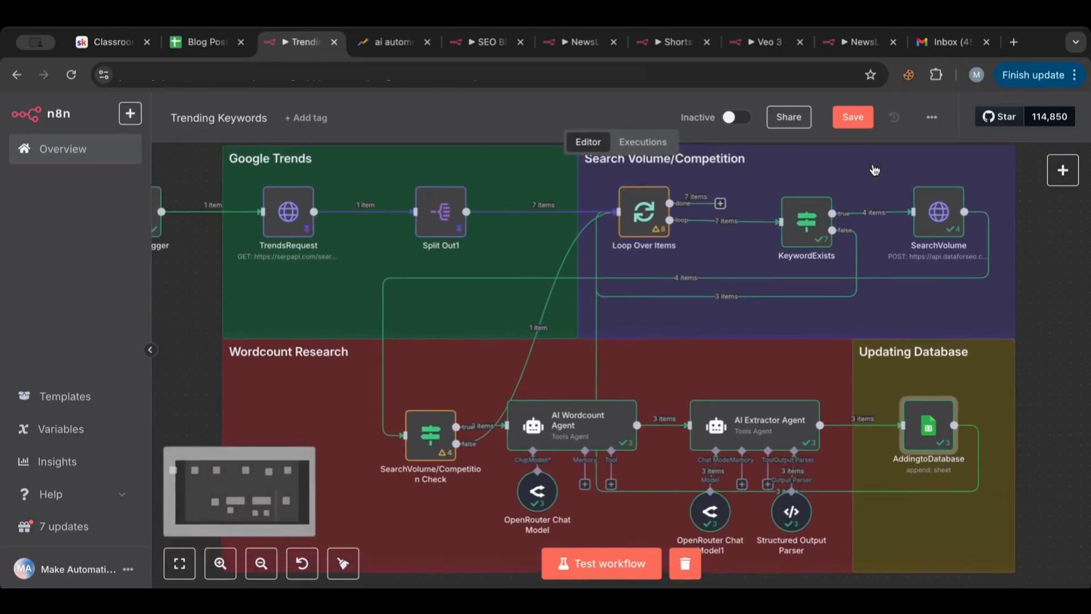
pyautogui.scroll(-3, 874, 170)
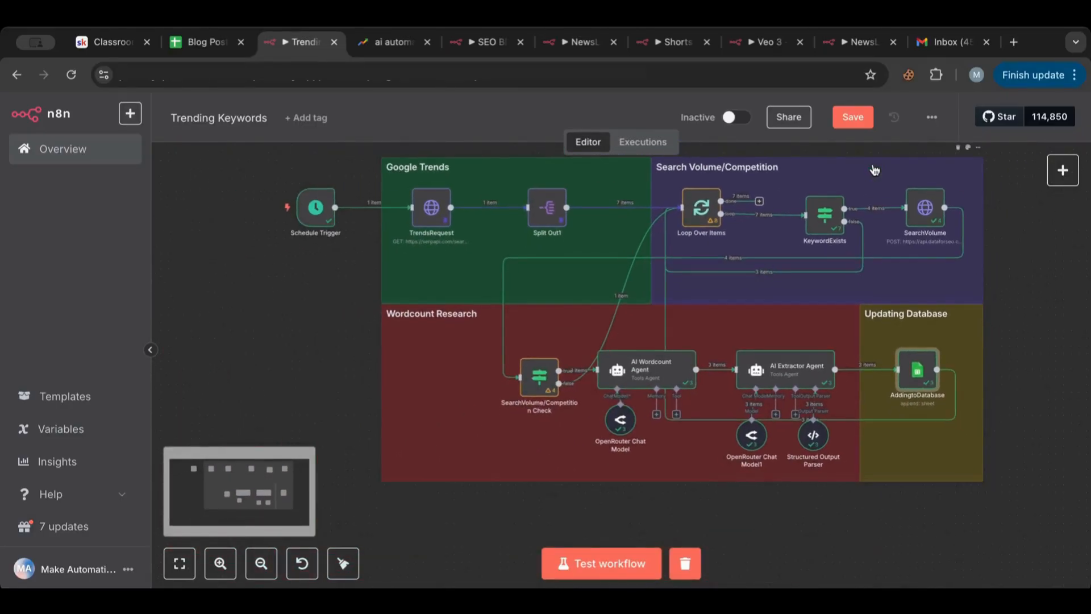
pyautogui.scroll(2, 874, 169)
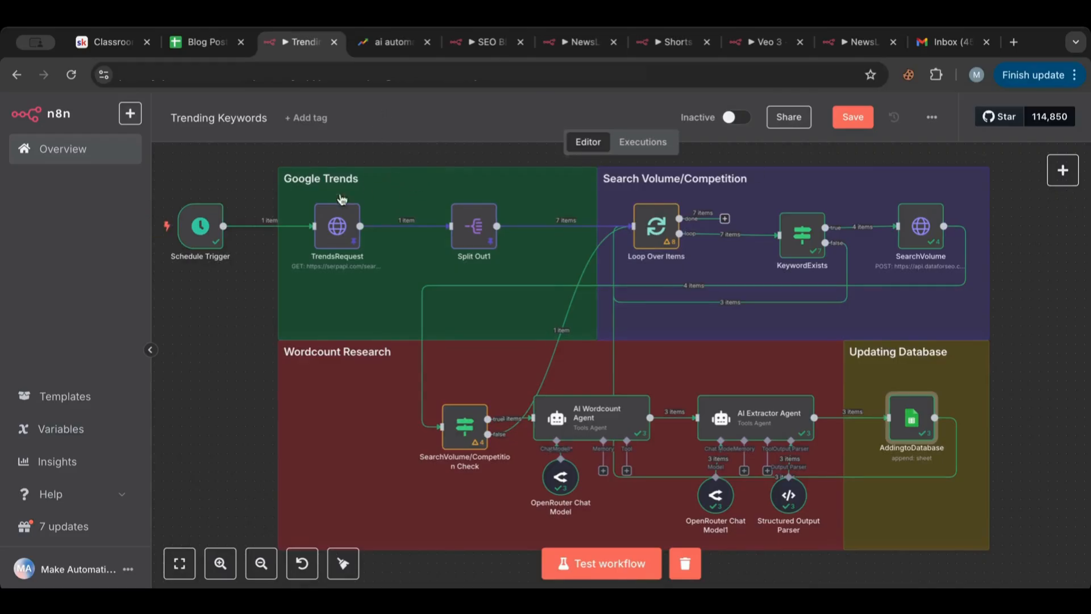
pyautogui.moveTo(316, 211)
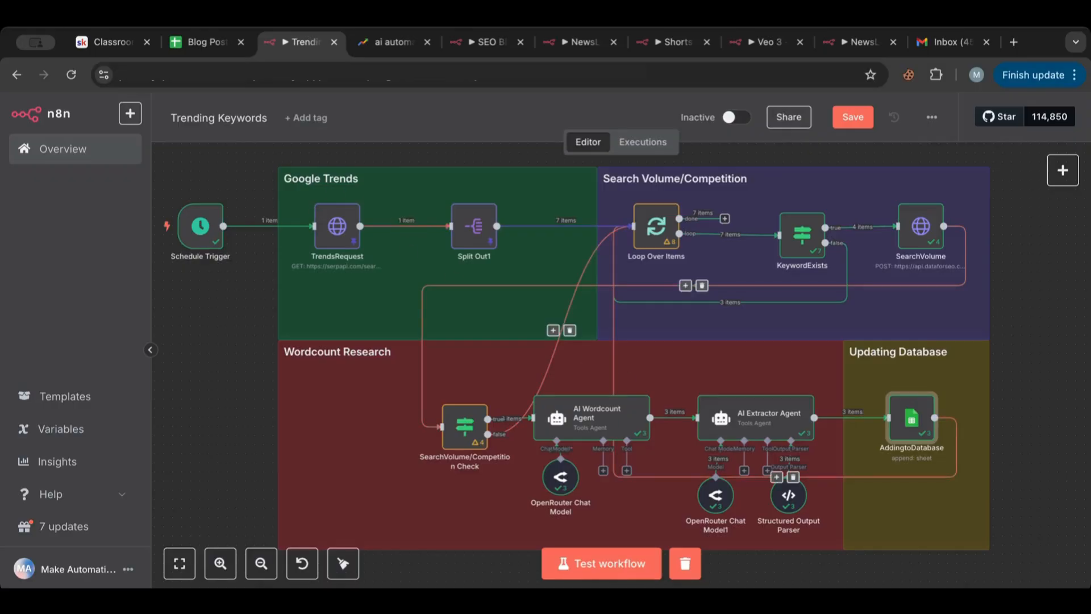
# Step: View the Blog Posts List spreadsheet and the SEO Blog Post Generator workflow, and return to Trending Keywords
pyautogui.click(206, 43)
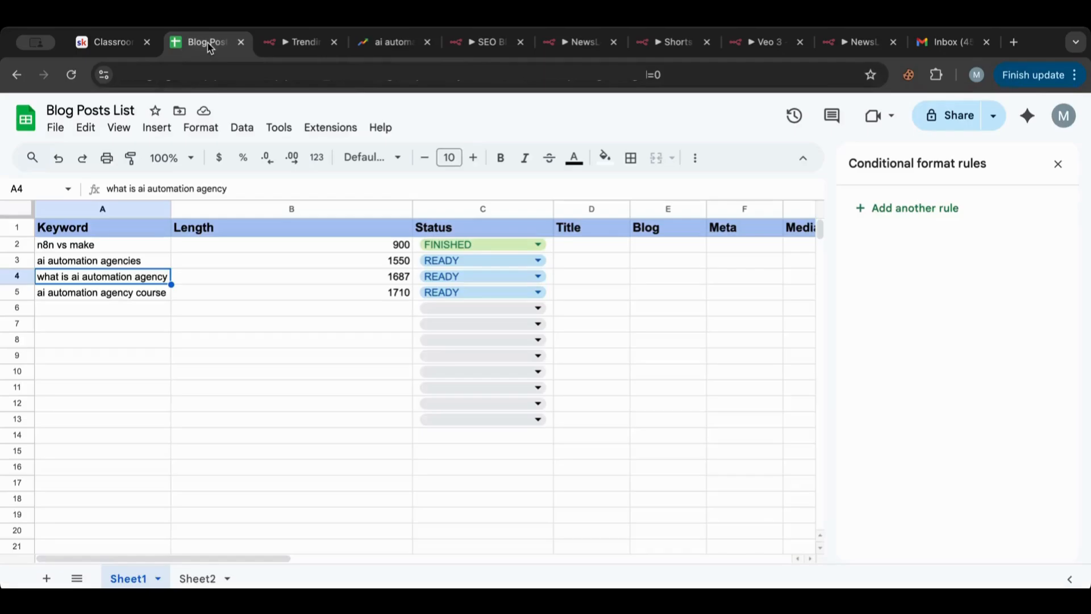
pyautogui.click(475, 43)
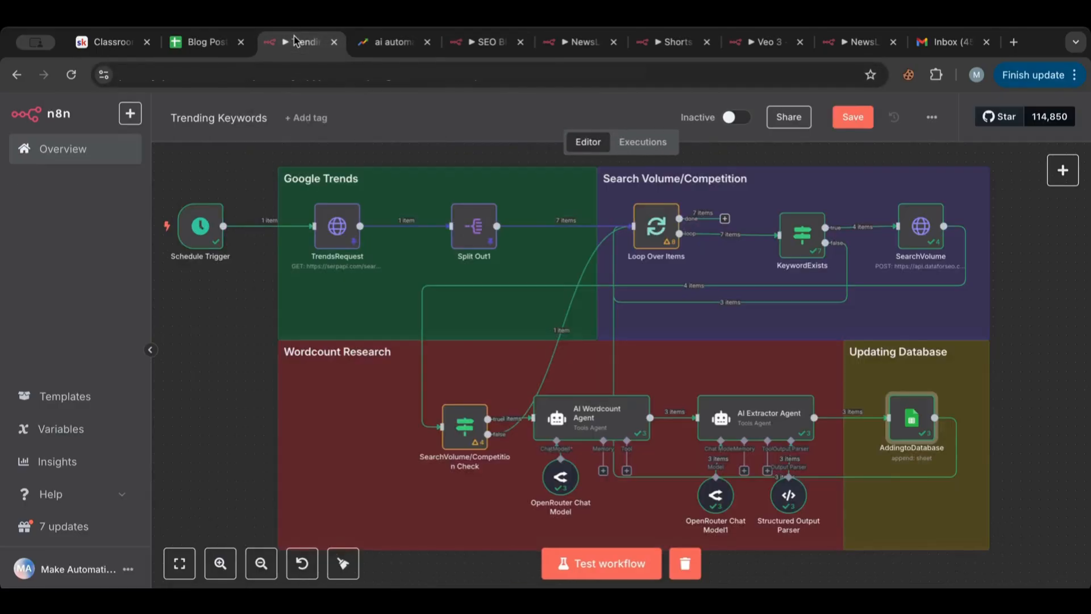
pyautogui.click(297, 33)
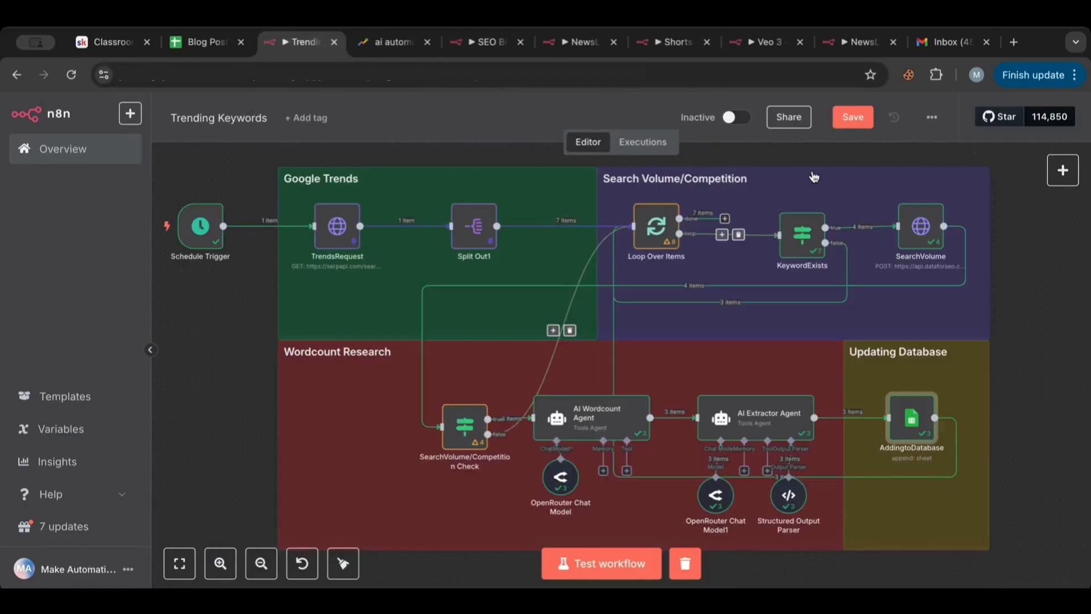
# Step: Save the Trending Keywords workflow and look over its additional workflow options without choosing one
pyautogui.click(852, 124)
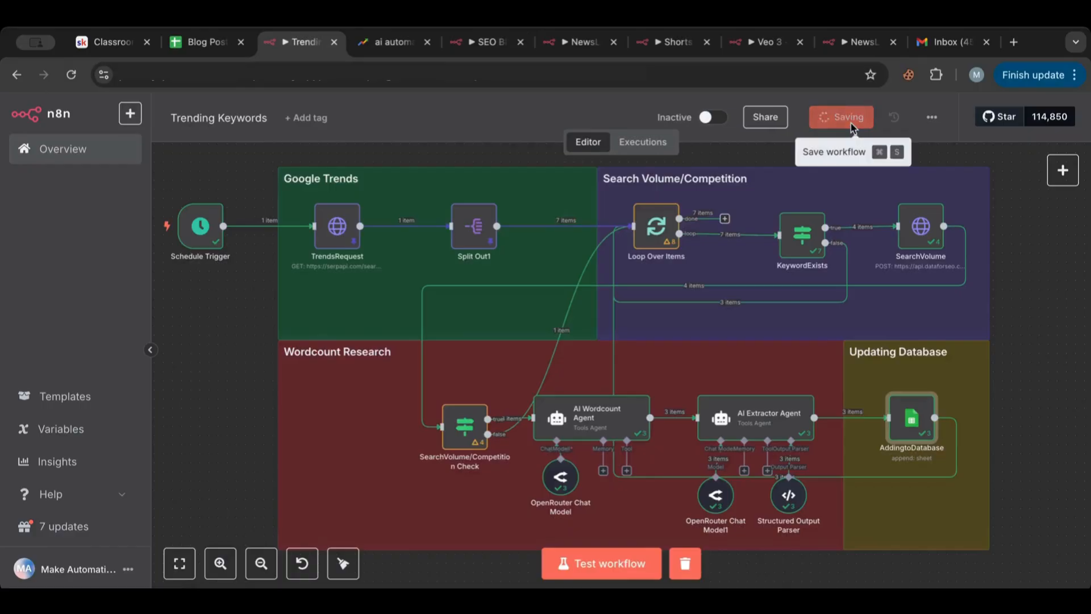
pyautogui.click(932, 117)
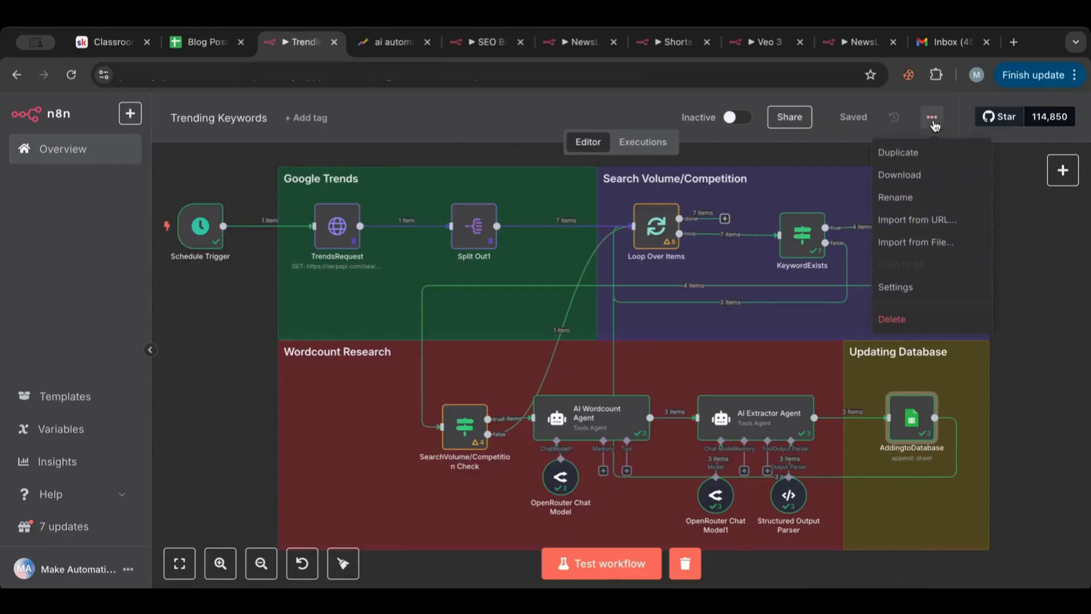
pyautogui.click(1045, 295)
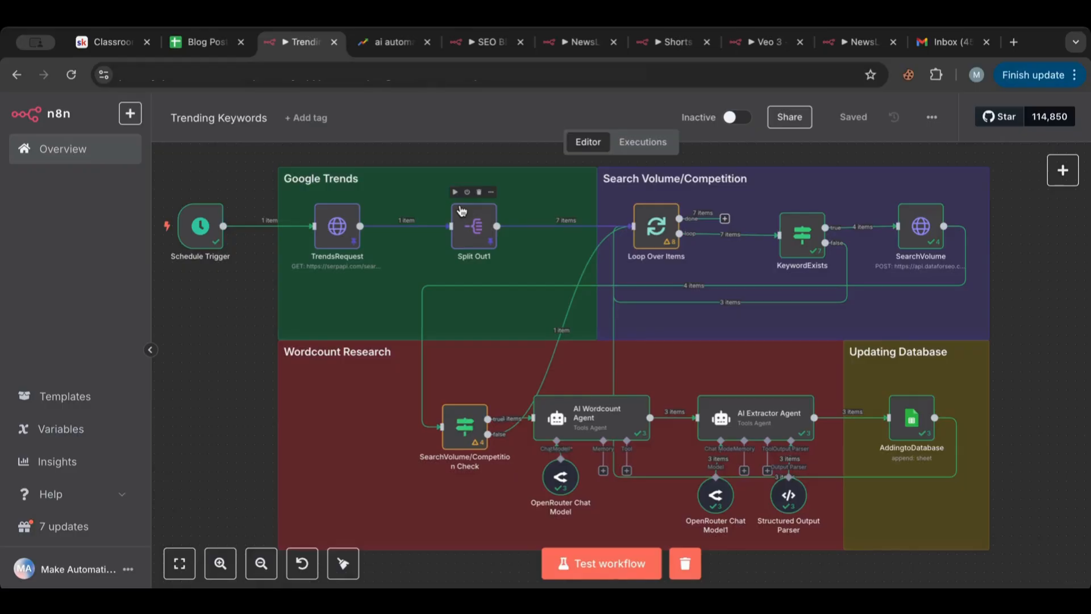
# Step: Browse the AI Automation Kit classroom's course list, and revisit the SEO Blog Post Generator and Trending Keywords workflows
pyautogui.click(108, 42)
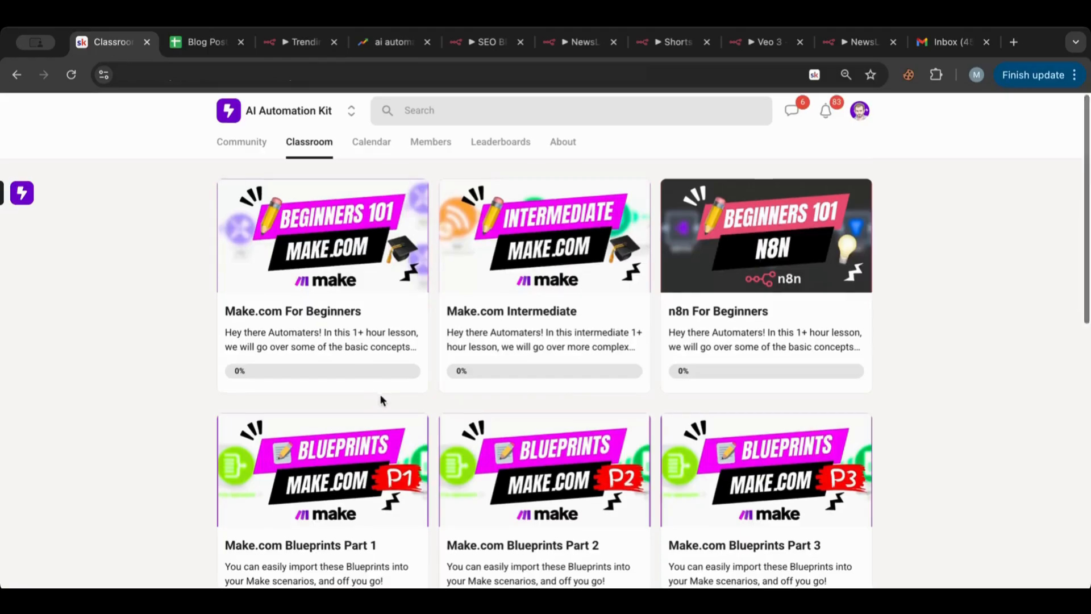
pyautogui.scroll(-10, 380, 401)
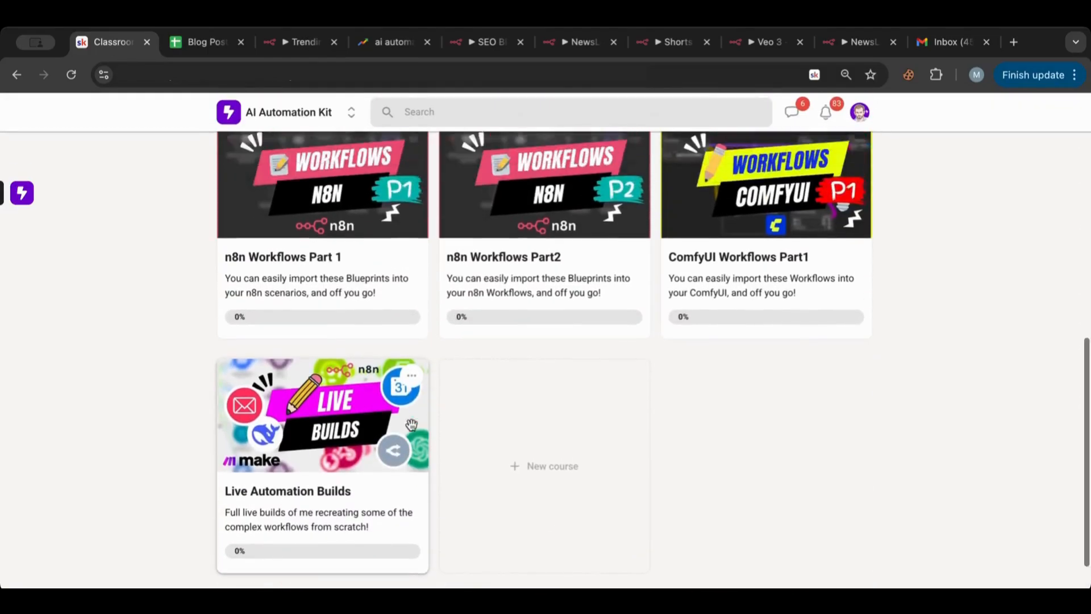
pyautogui.scroll(10, 412, 425)
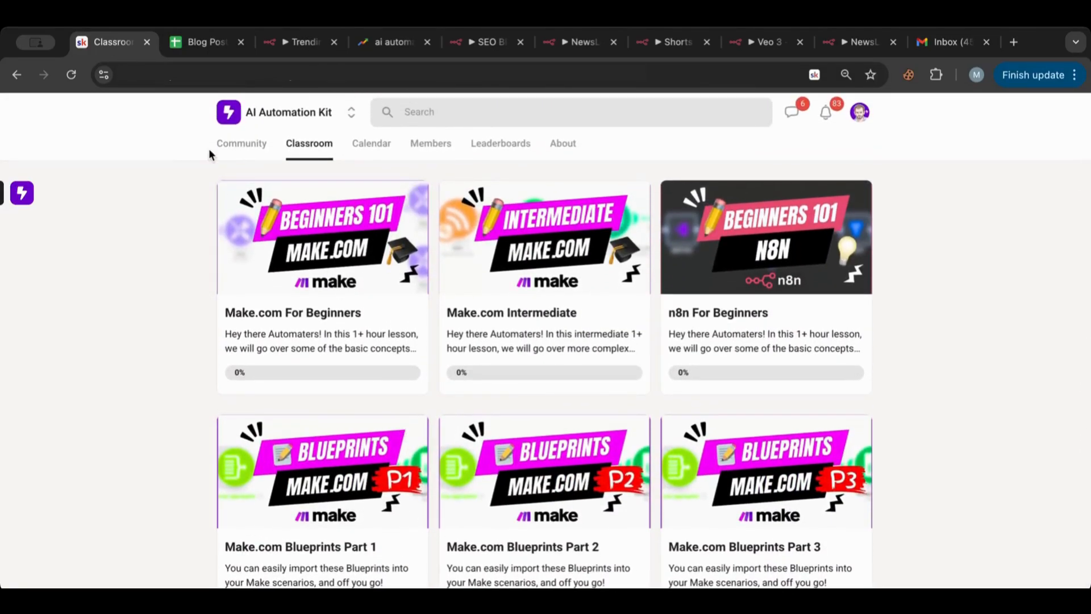
pyautogui.click(466, 50)
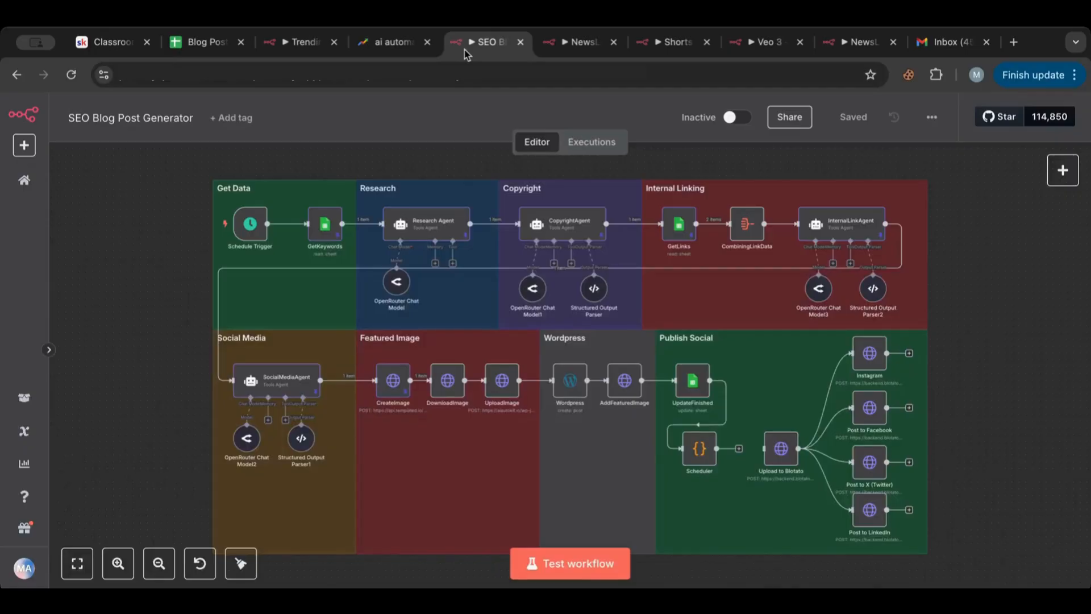
pyautogui.click(294, 45)
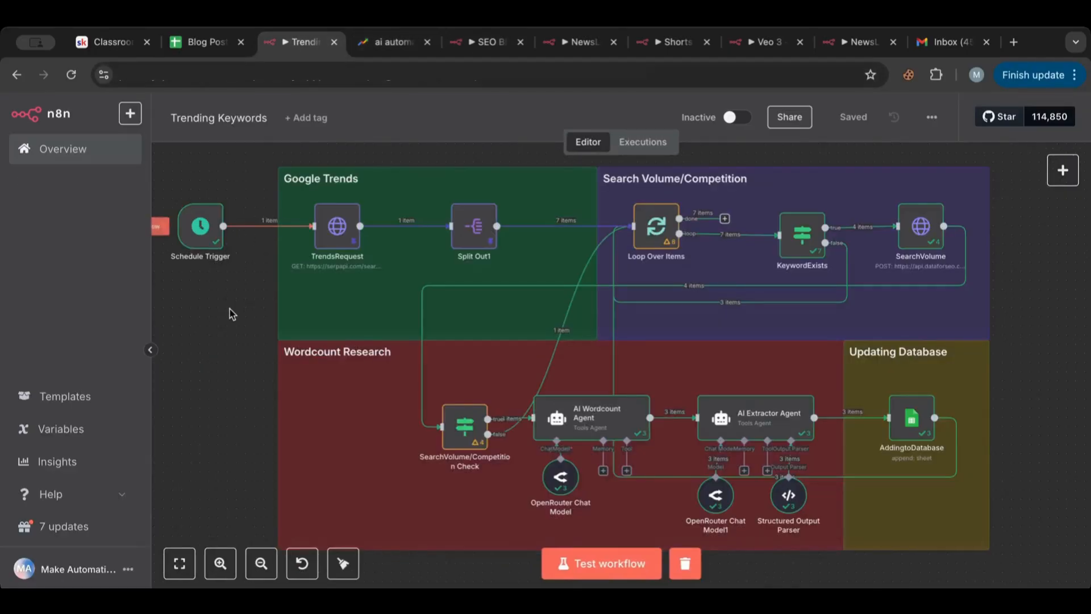